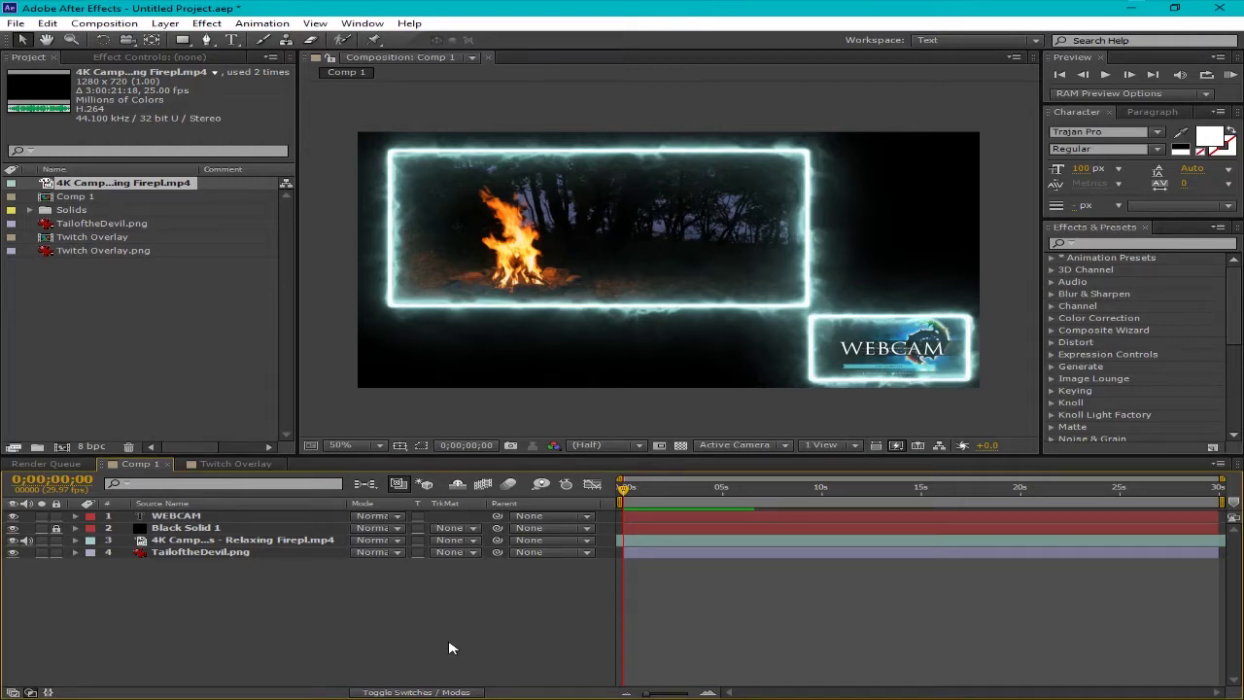
- Preview the animated overlay in Comp 1, then preview the Twitch Overlay composition
key("space")
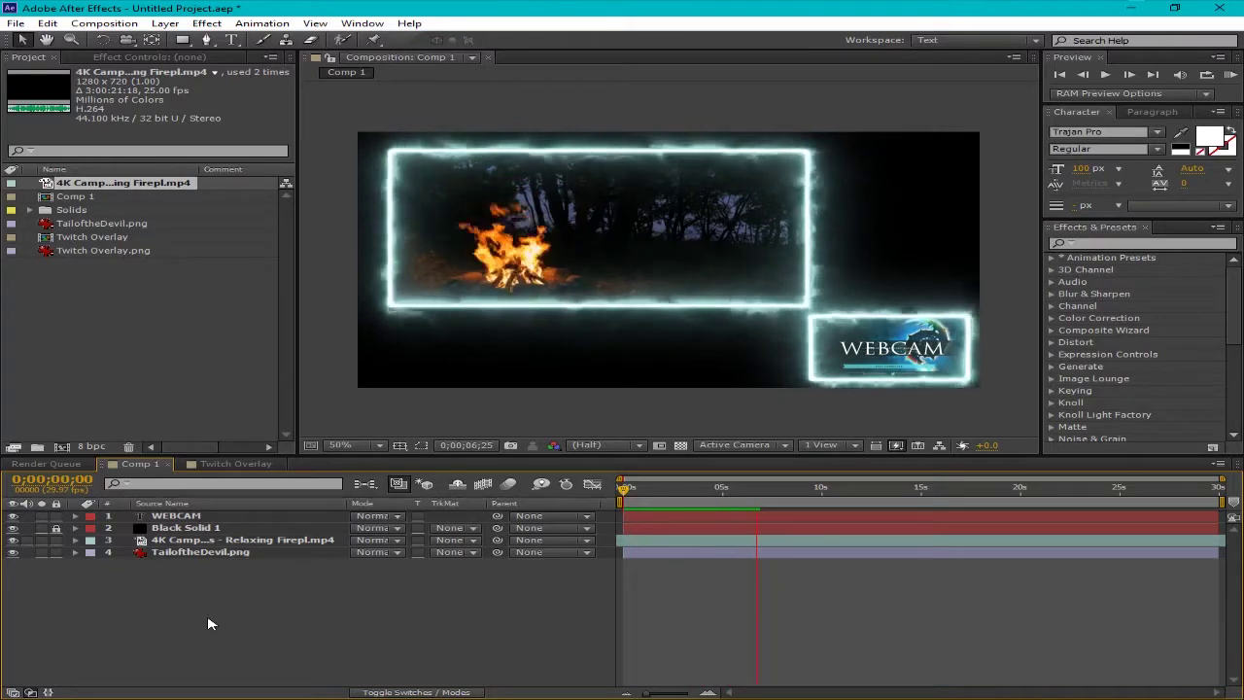
left_click(235, 464)
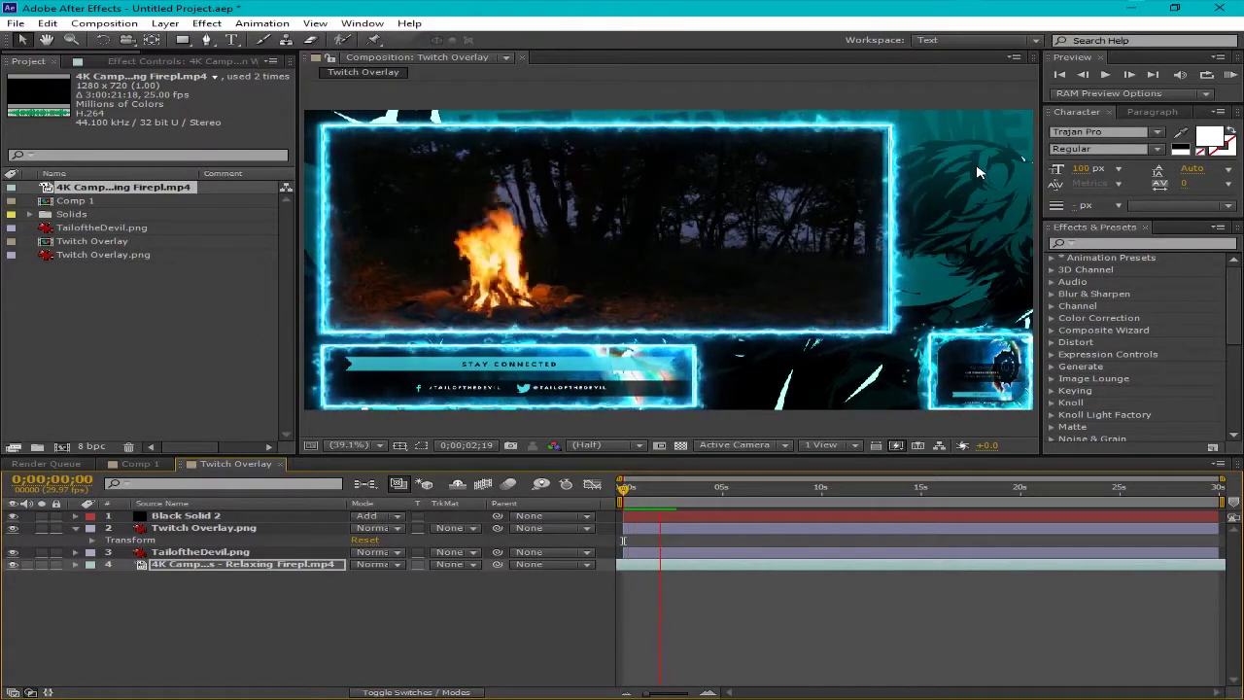
key("space")
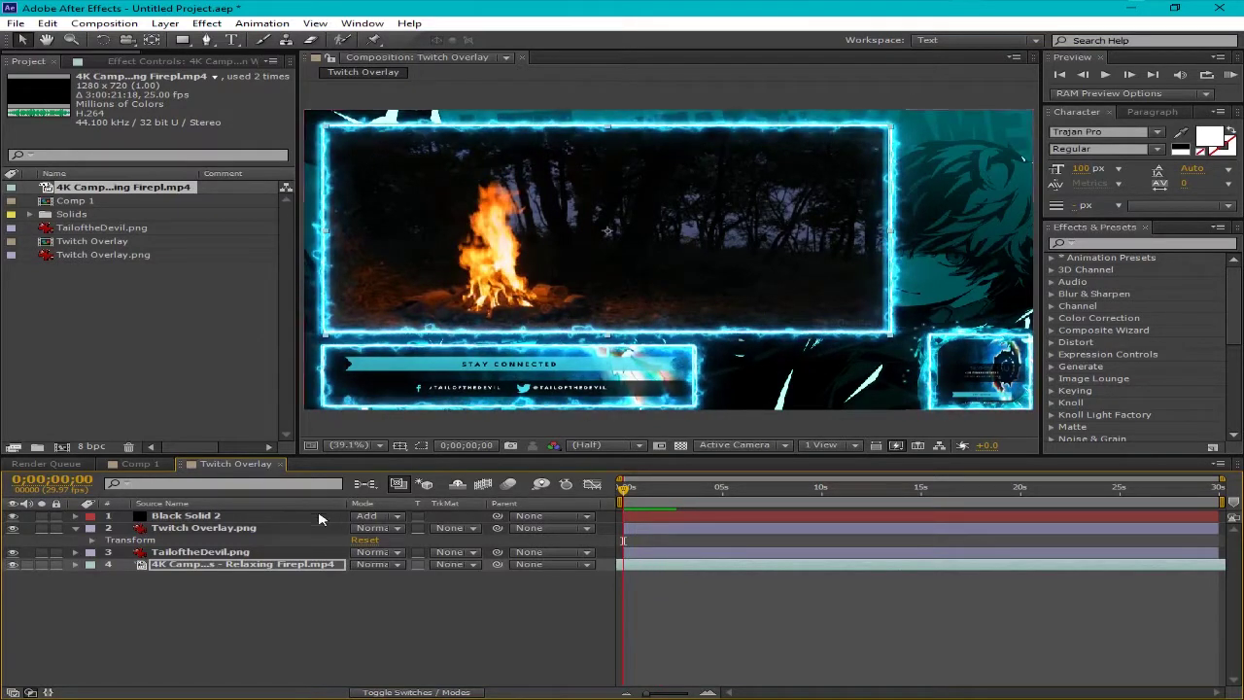
- Open the effect settings of Black Solid 2 in the Twitch Overlay composition and set the Saber preset to Default
left_click(197, 516)
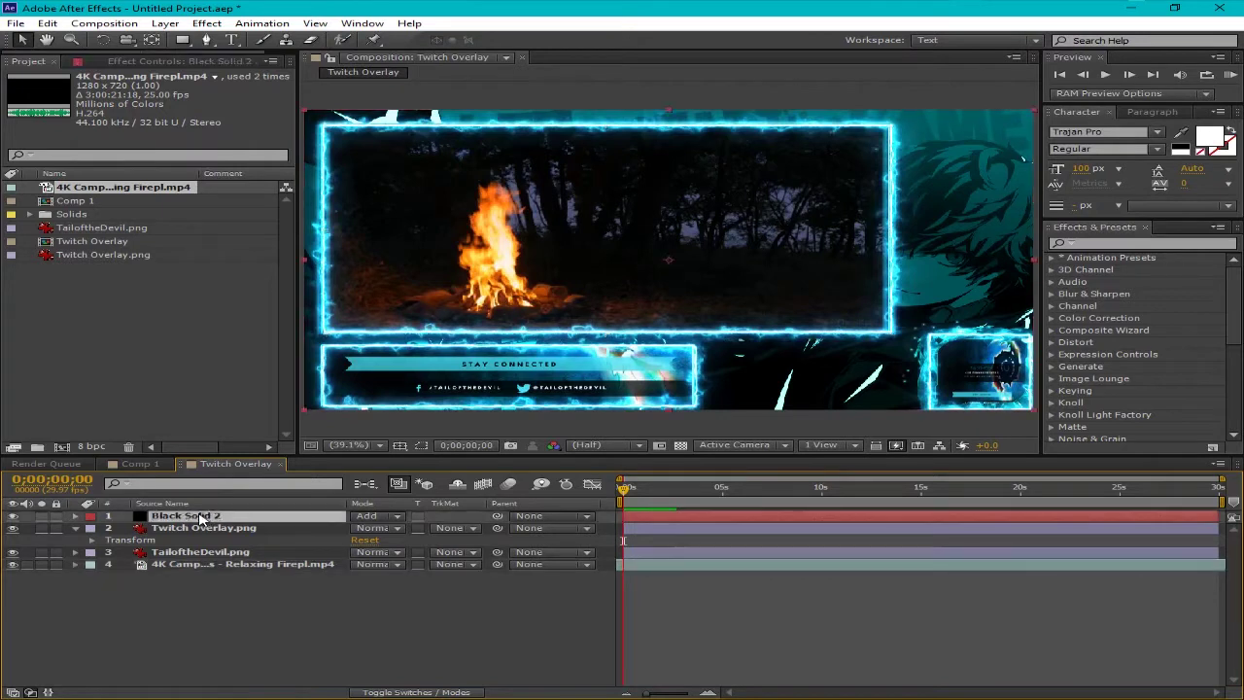
left_click(180, 61)
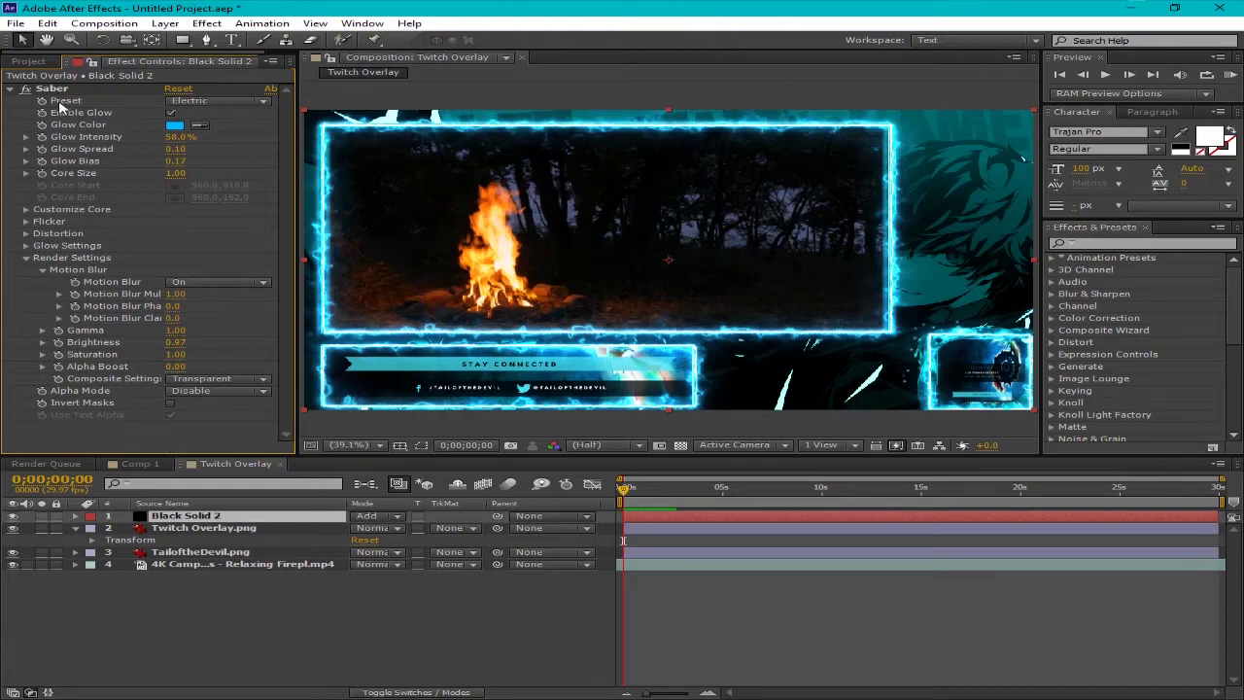
left_click(265, 102)
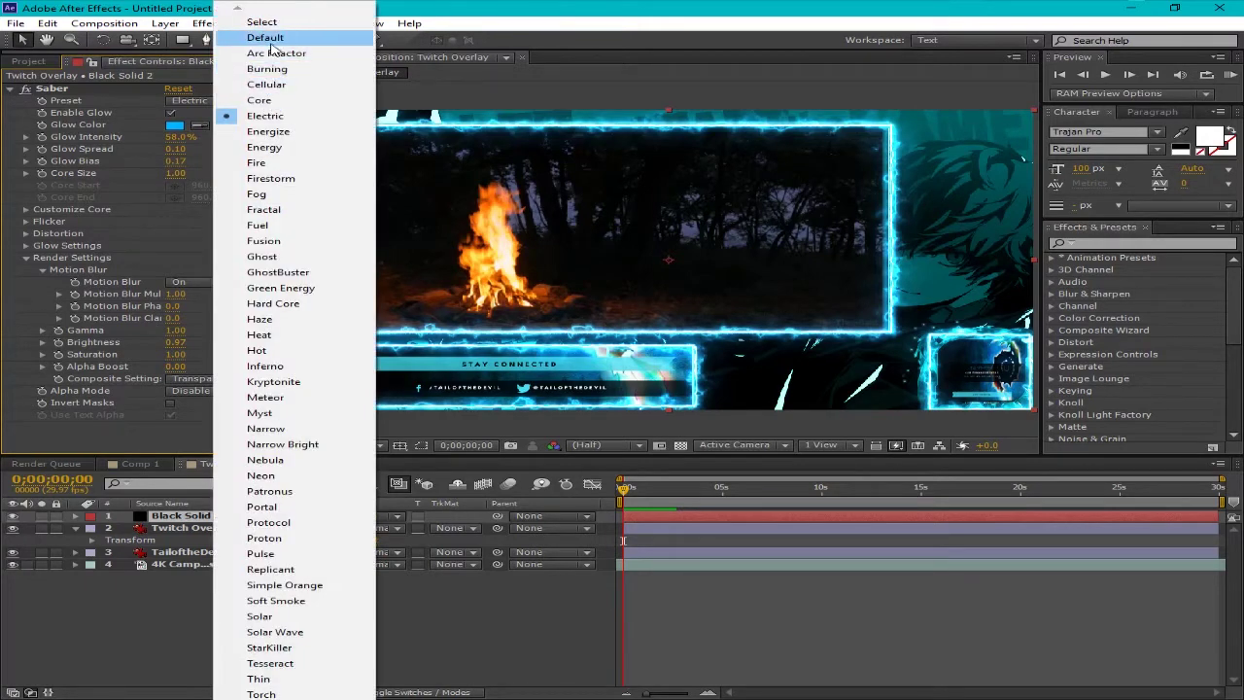
left_click(273, 41)
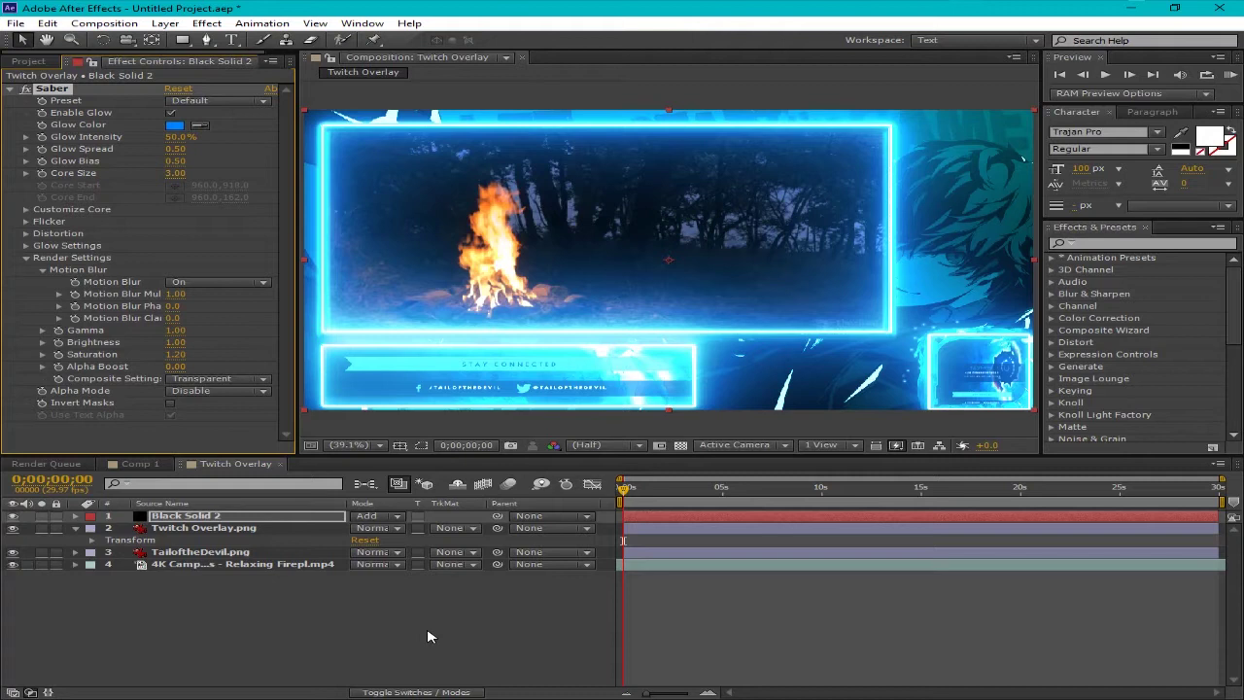
- Try Saber Glow Intensity values of 0%, 15% and 25% on Black Solid 2
left_click(175, 139)
type("0")
key("Return")
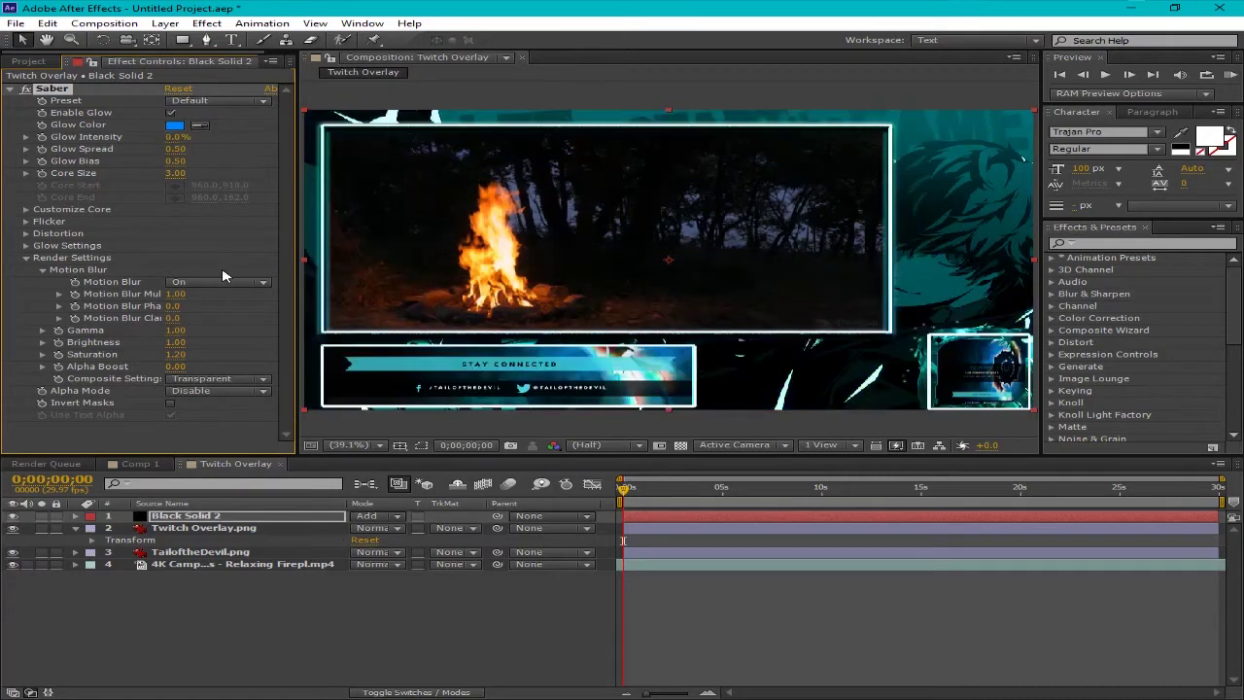
key("Return")
type("15")
key("Return")
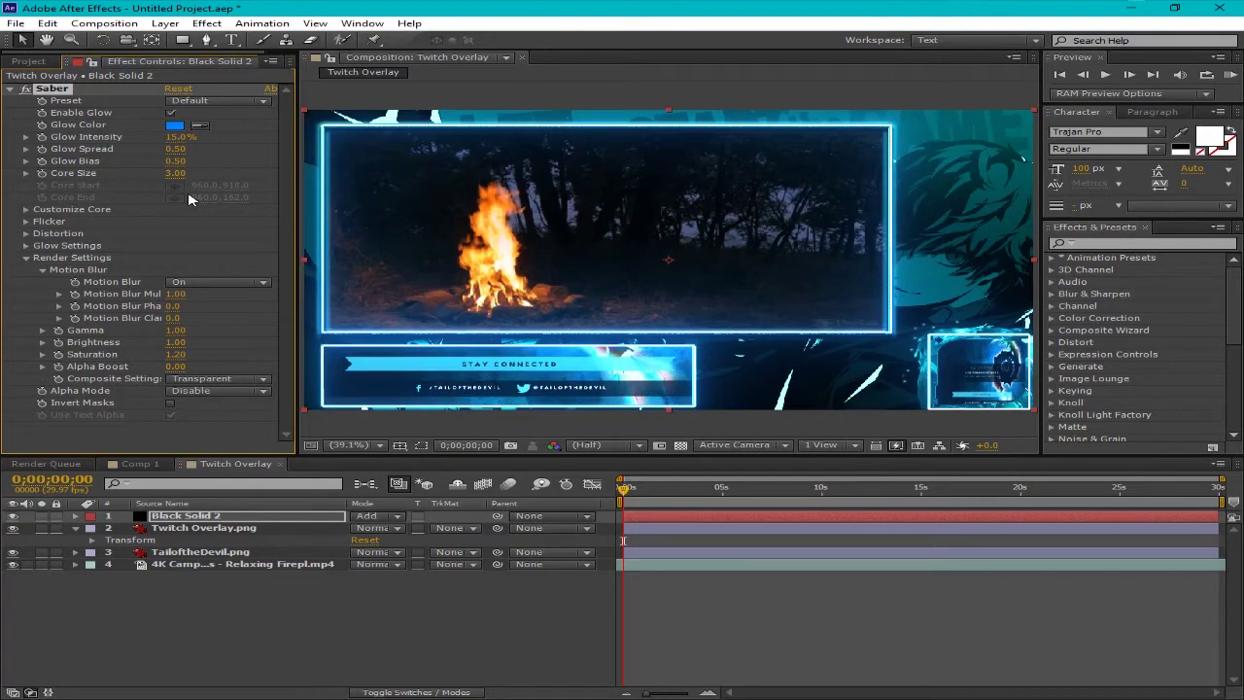
mouse_move(176, 138)
left_mouse_down()
mouse_move(192, 138)
mouse_move(179, 138)
left_mouse_up()
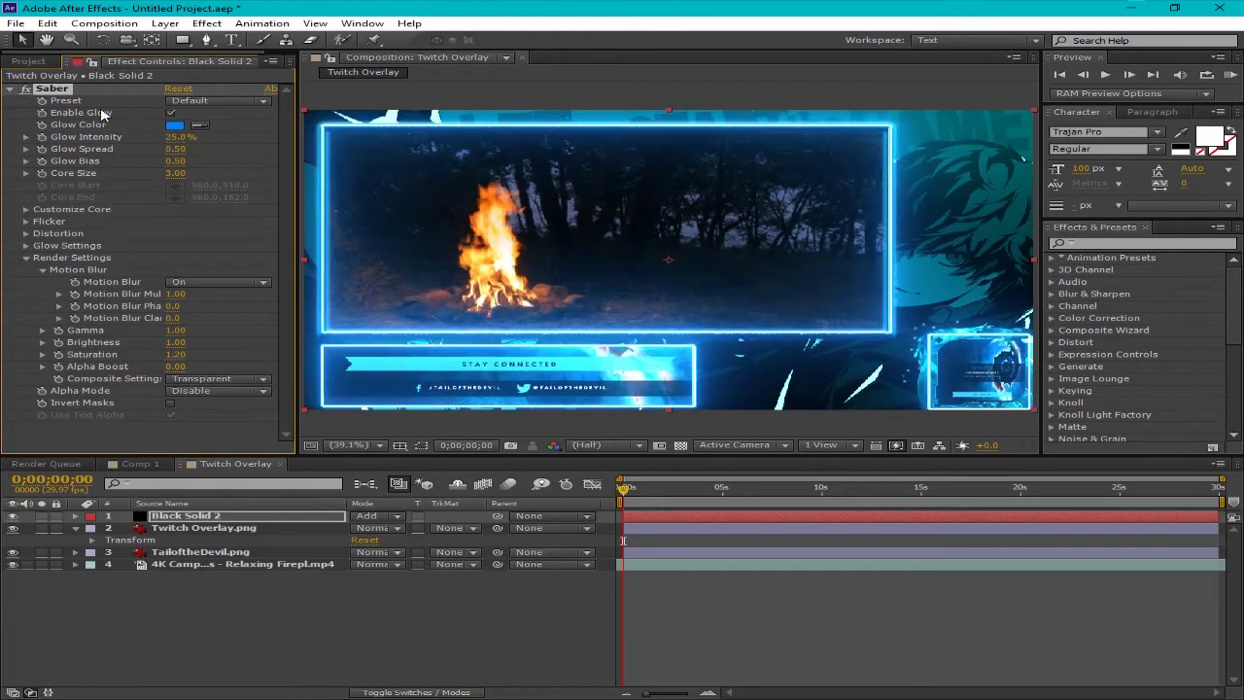
- Keep Saber's Composite Settings on Transparent and change the preset on Black Solid 2 to Core
left_click(27, 214)
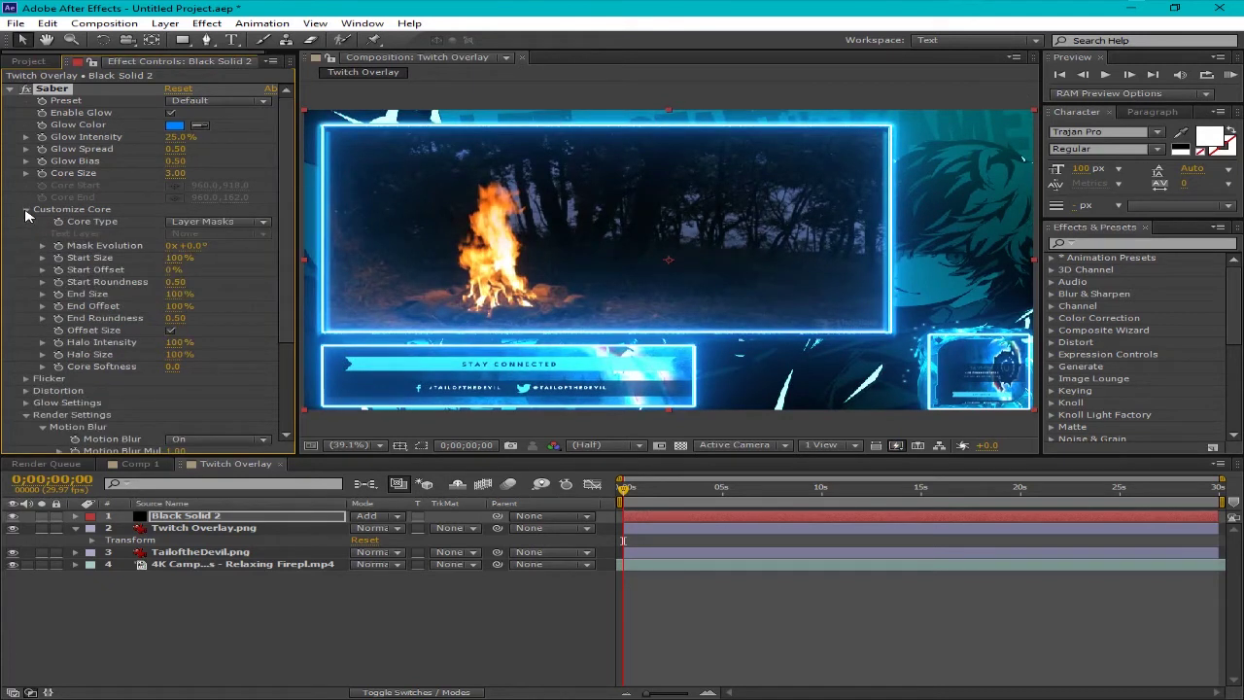
left_click(28, 213)
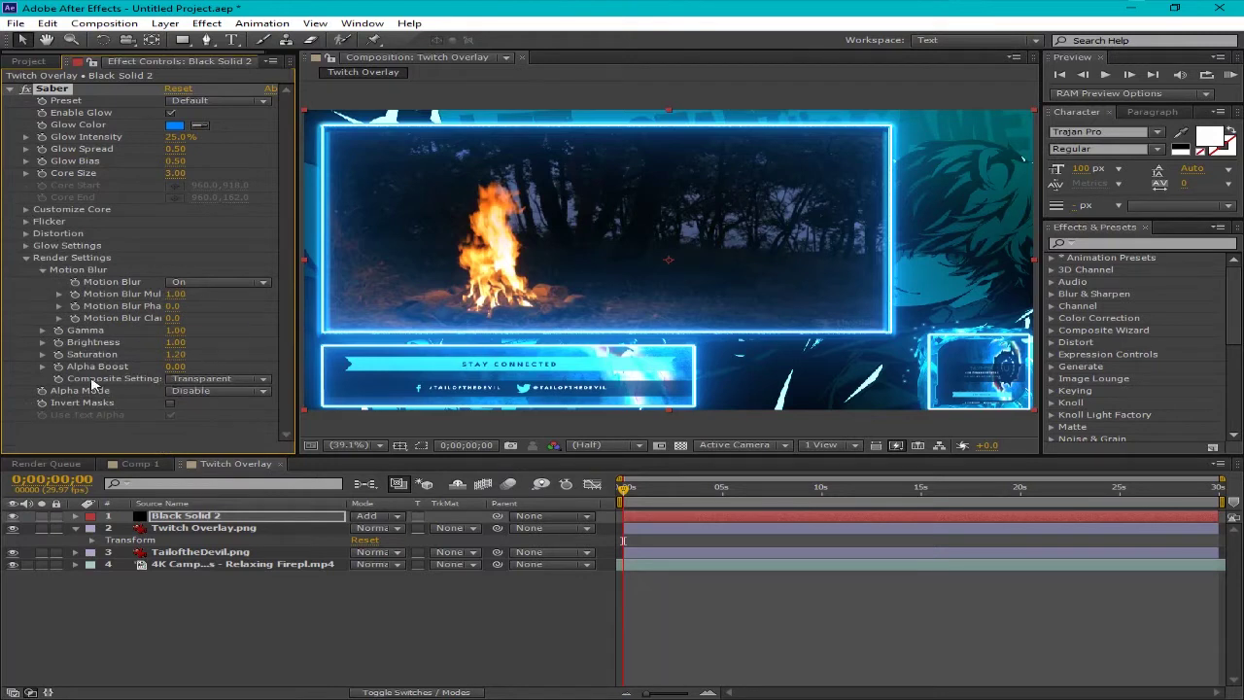
left_click(202, 381)
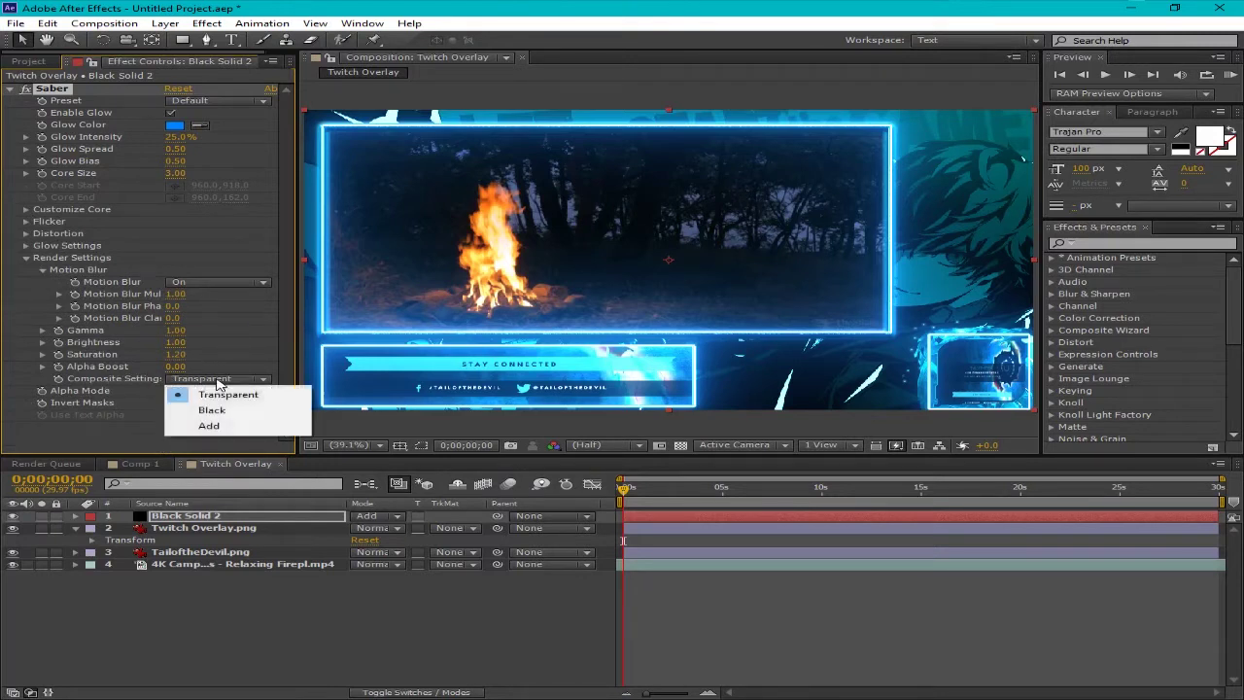
left_click(241, 396)
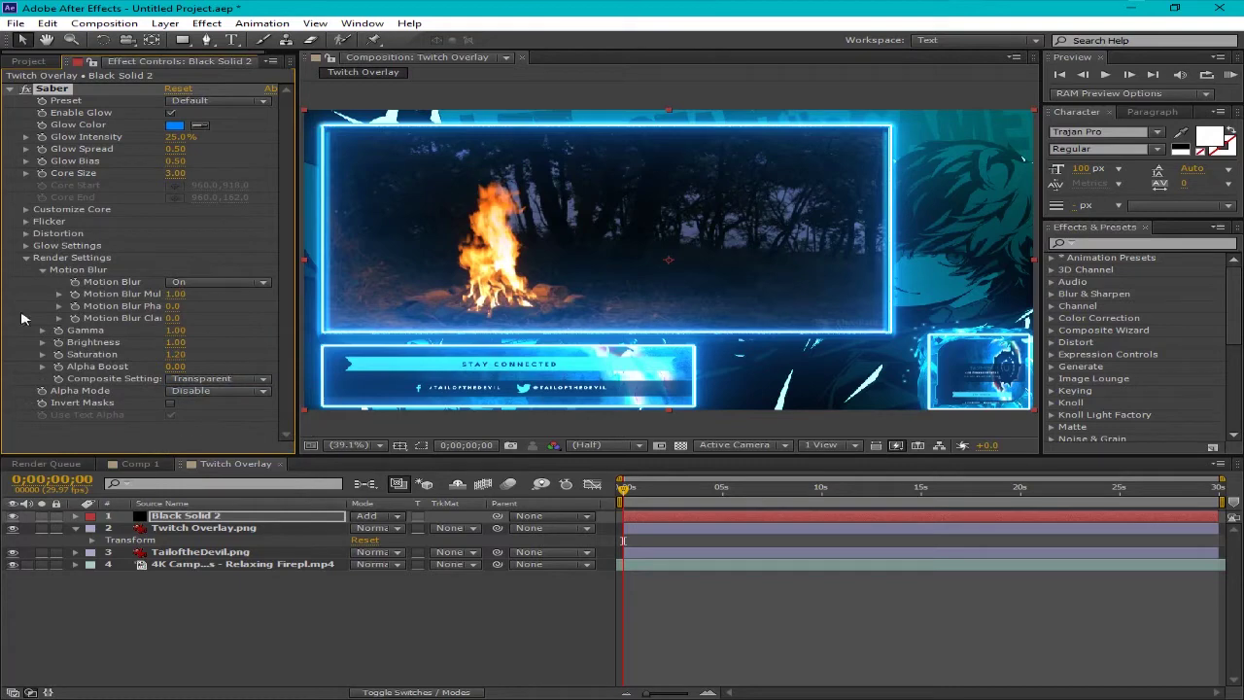
left_click(262, 101)
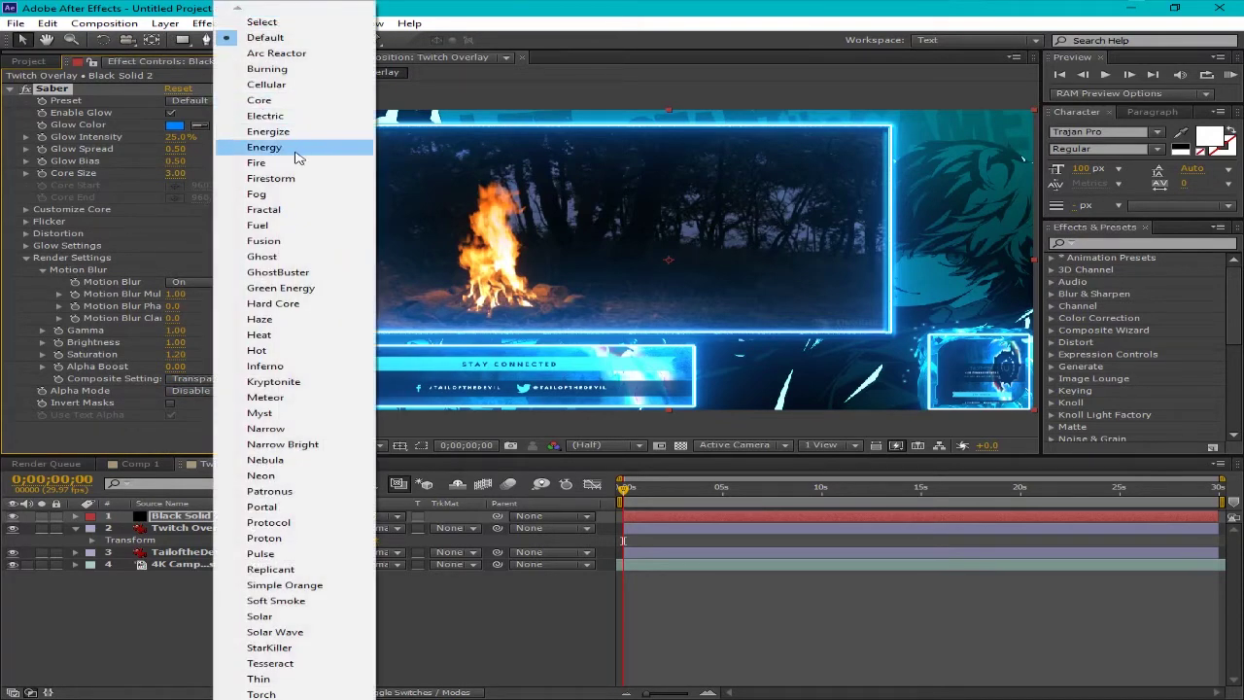
left_click(292, 100)
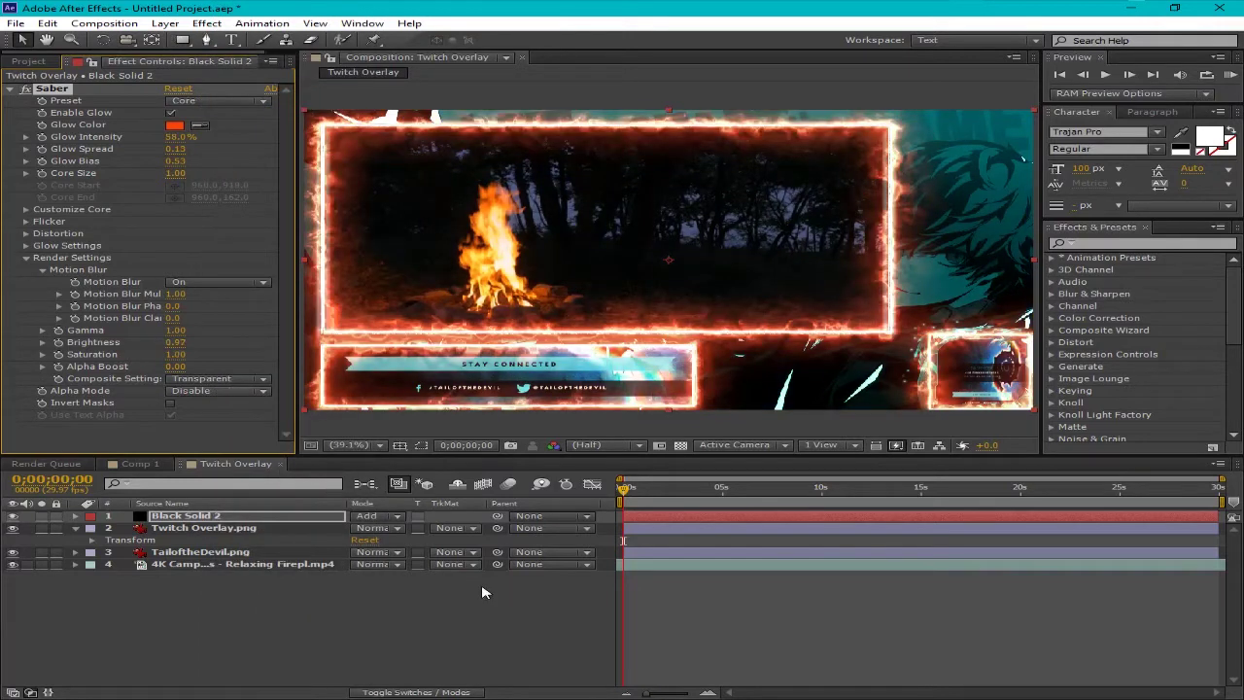
mouse_move(623, 488)
left_mouse_down()
mouse_move(713, 495)
mouse_move(623, 500)
left_mouse_up()
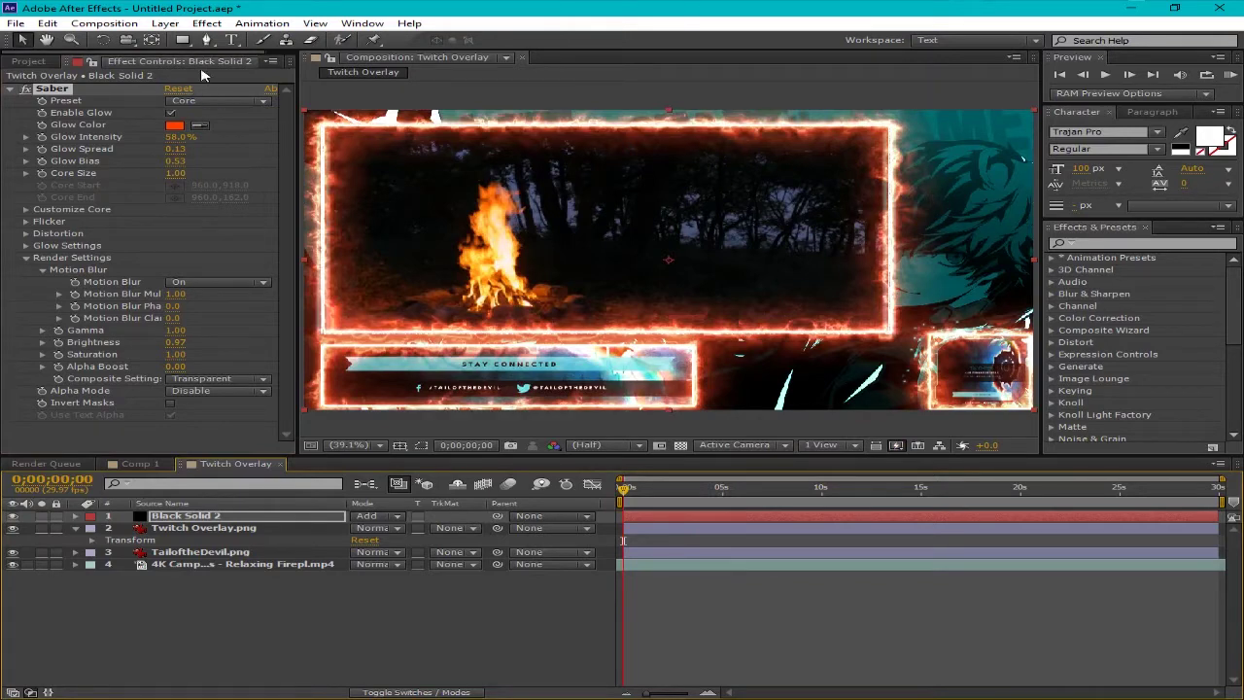
- Create a new composition, Comp 2, with the HDV/HDTV 720 29.97 preset, 1280 x 720 px and a 30-second duration
left_click(104, 22)
left_click(58, 40)
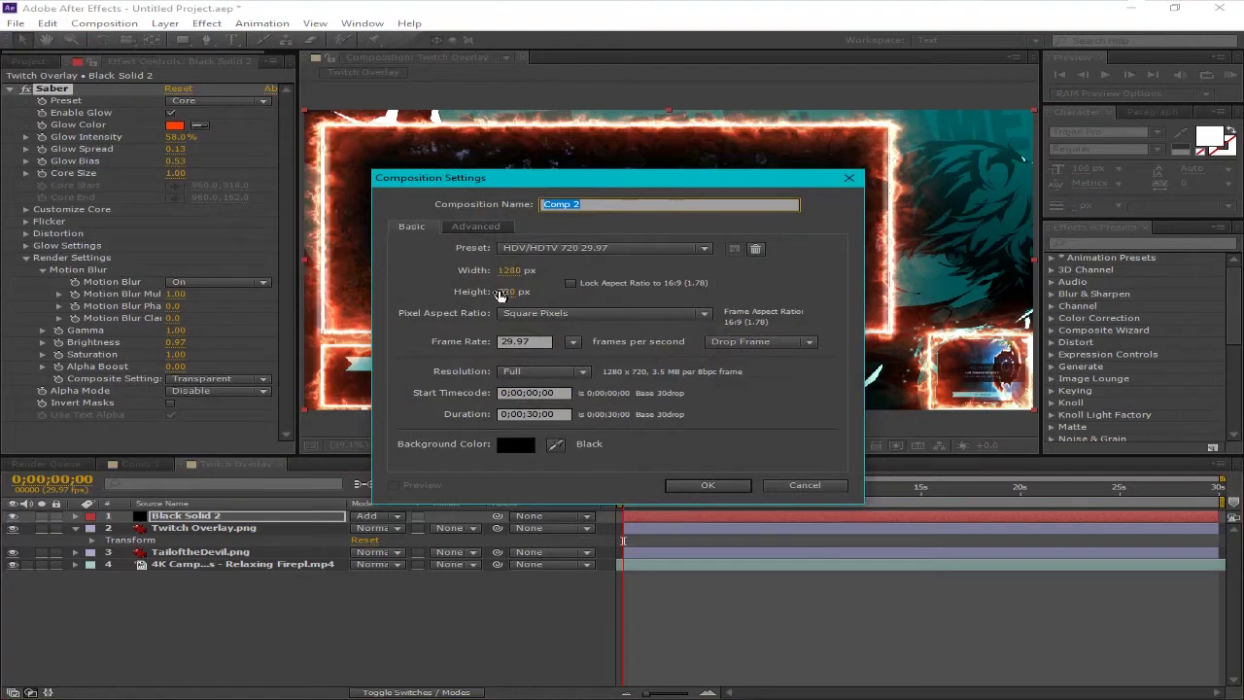
left_click(707, 487)
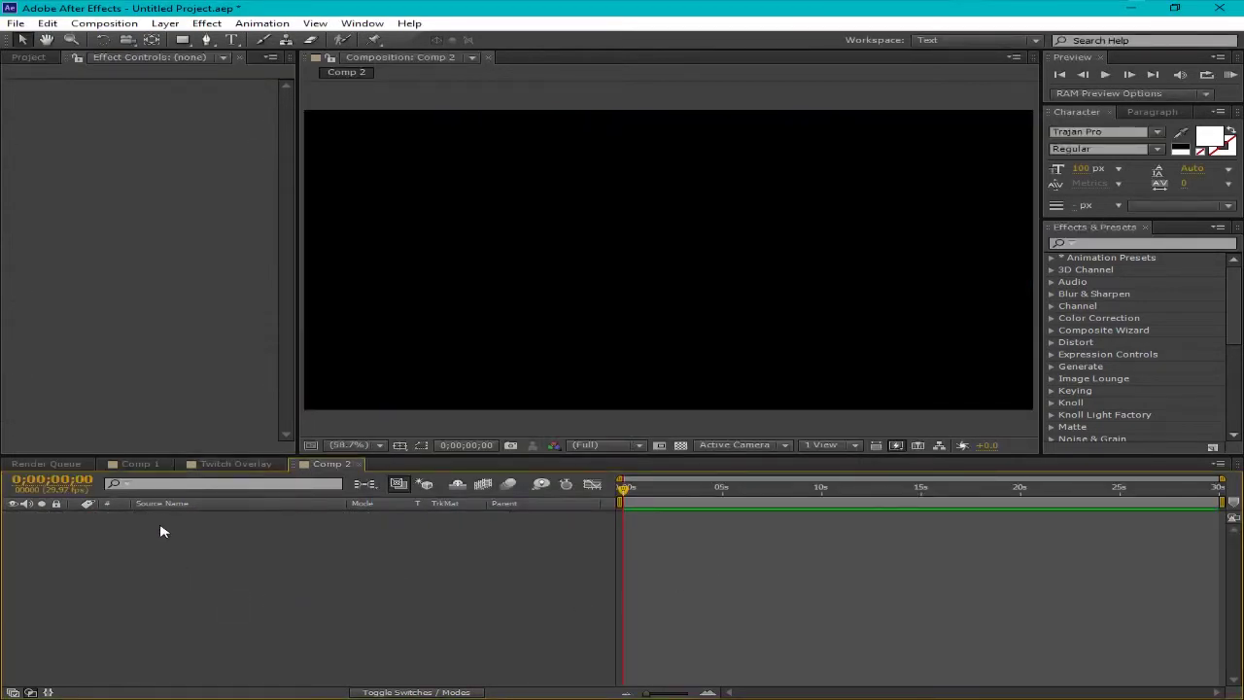
- Add a black 1280 x 720 px solid layer named Saber to Comp 2
right_click(208, 528)
mouse_move(242, 539)
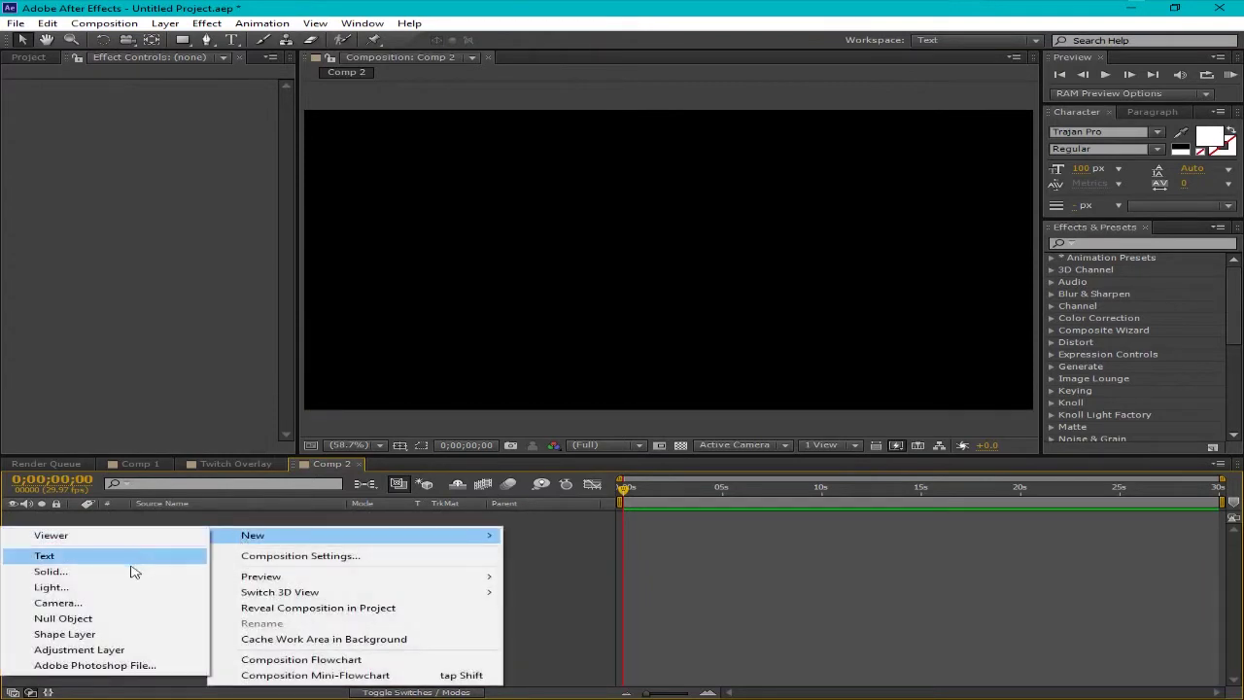
left_click(130, 572)
left_click(353, 444)
left_click(282, 283)
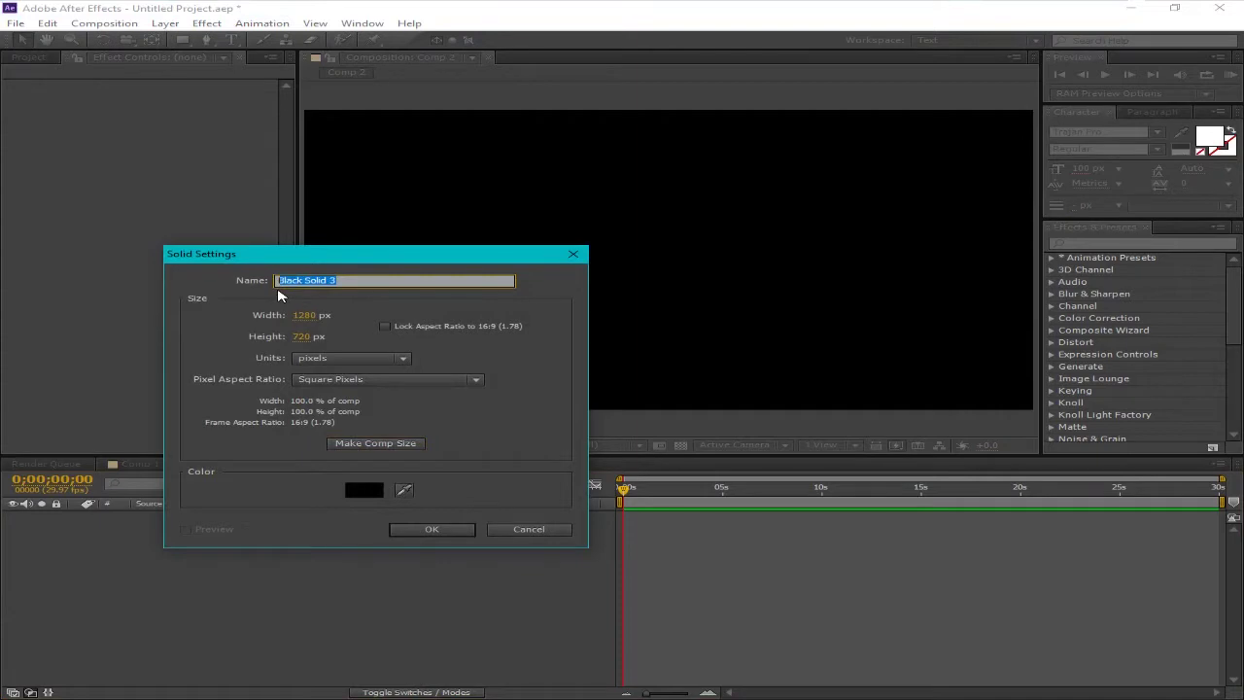
type("Saber")
key("Return")
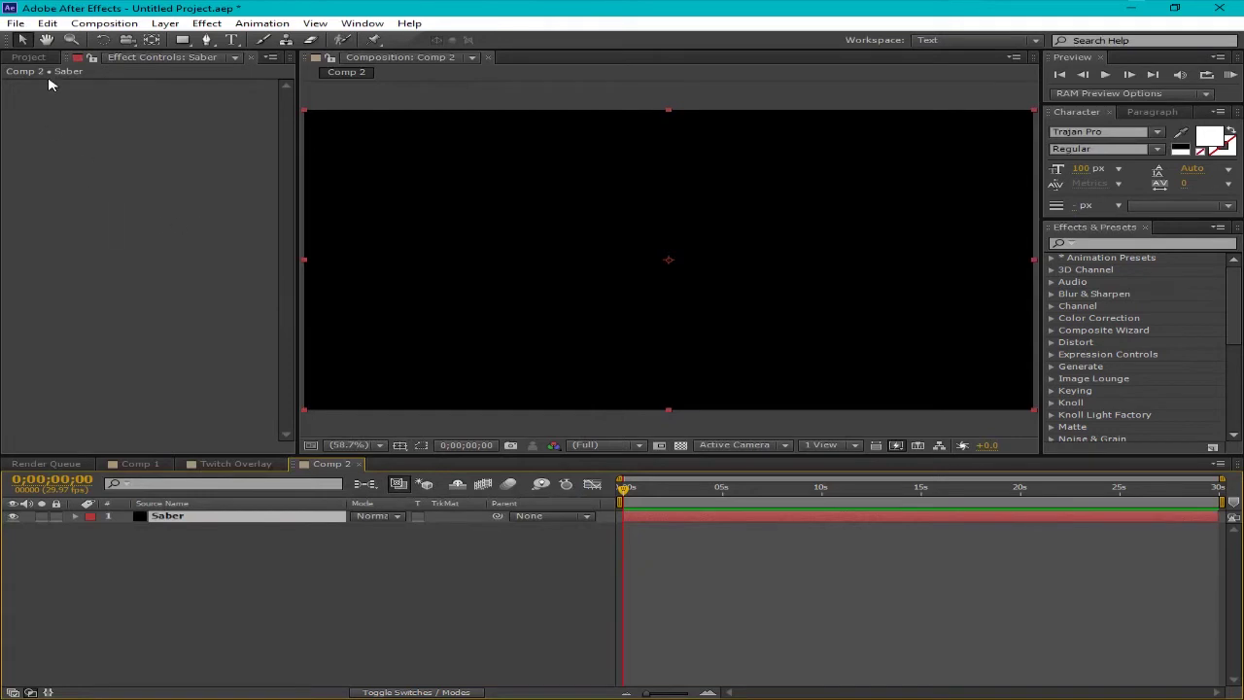
- Apply the Video Copilot Saber effect to the Saber solid and switch the effect off
right_click(114, 110)
mouse_move(275, 639)
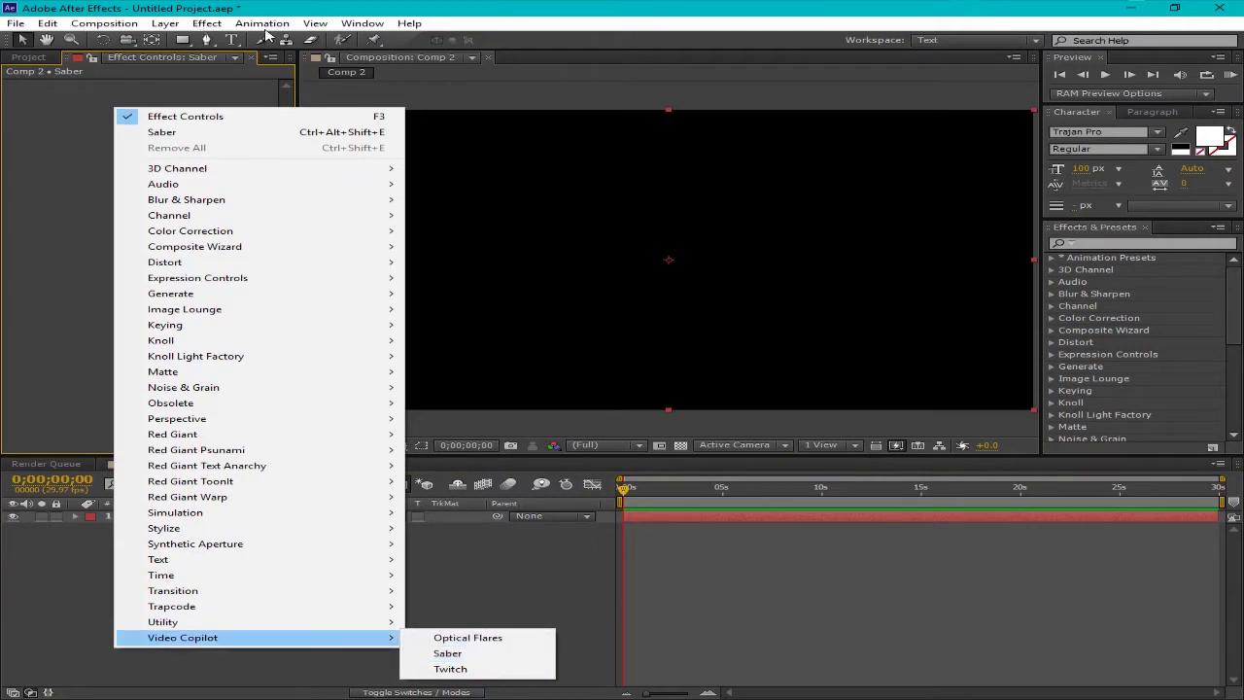
left_click(207, 23)
mouse_move(159, 565)
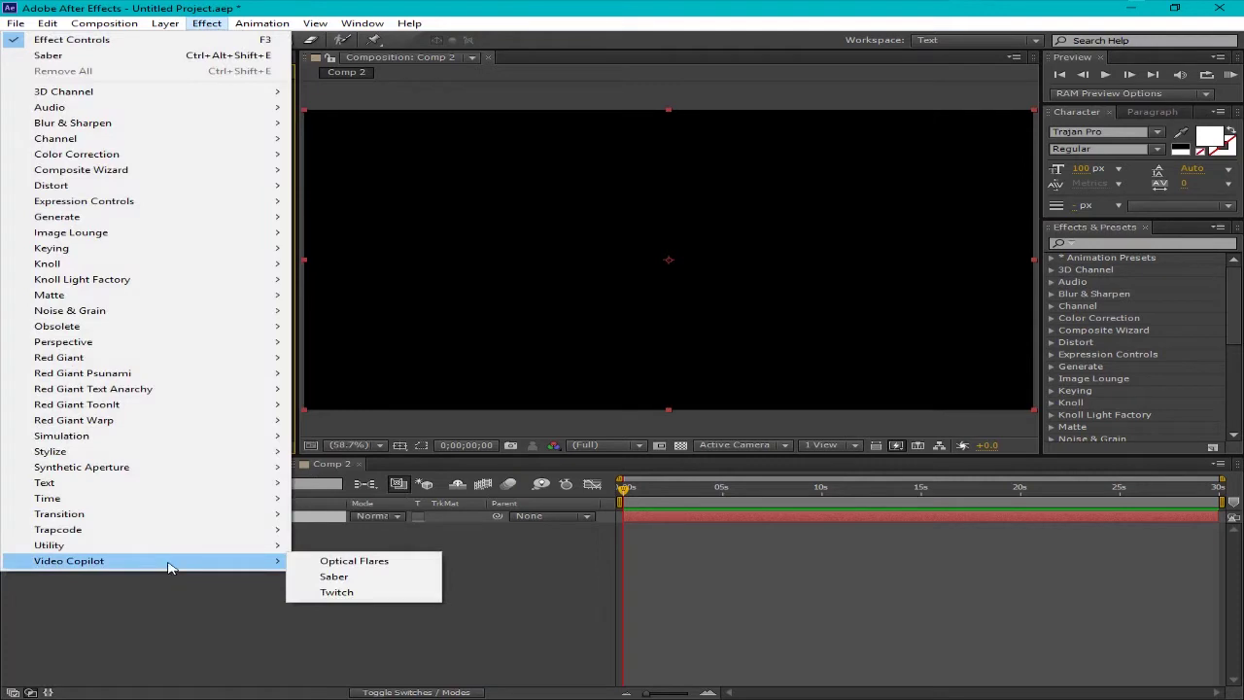
left_click(372, 578)
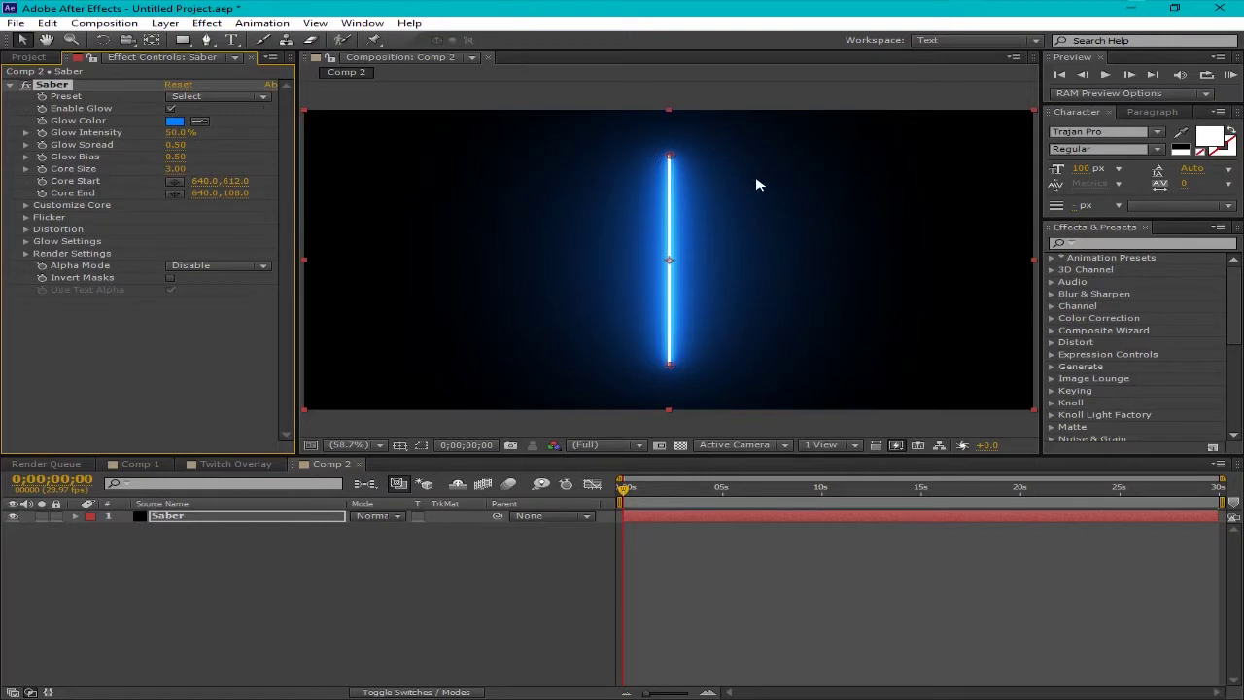
left_click(26, 86)
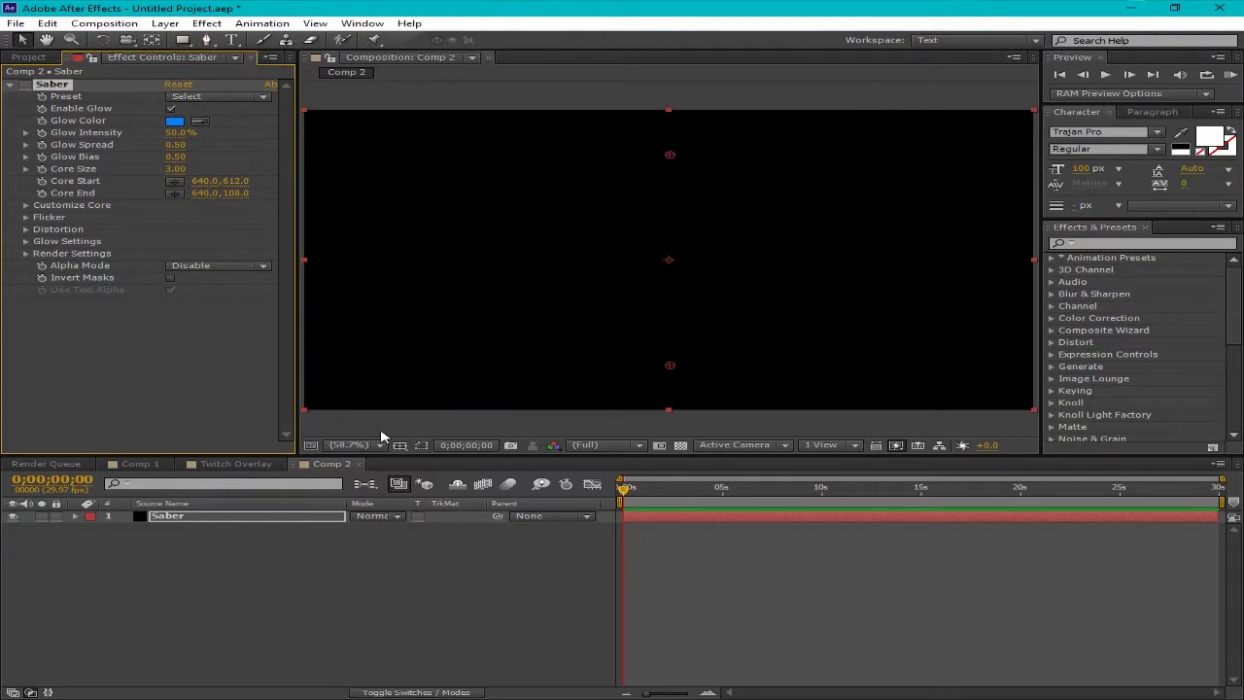
- Compare the Twitch Overlay composition with Black Solid 2 hidden and shown, and return to Comp 2
left_click(238, 463)
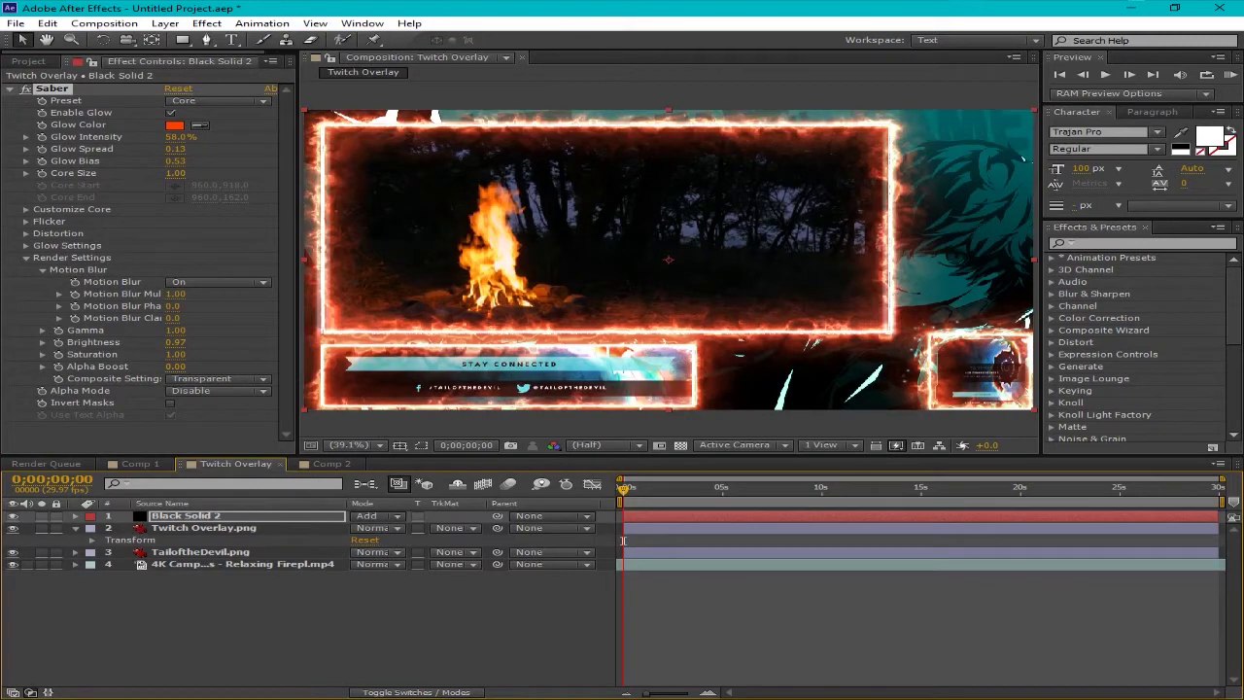
left_click(13, 517)
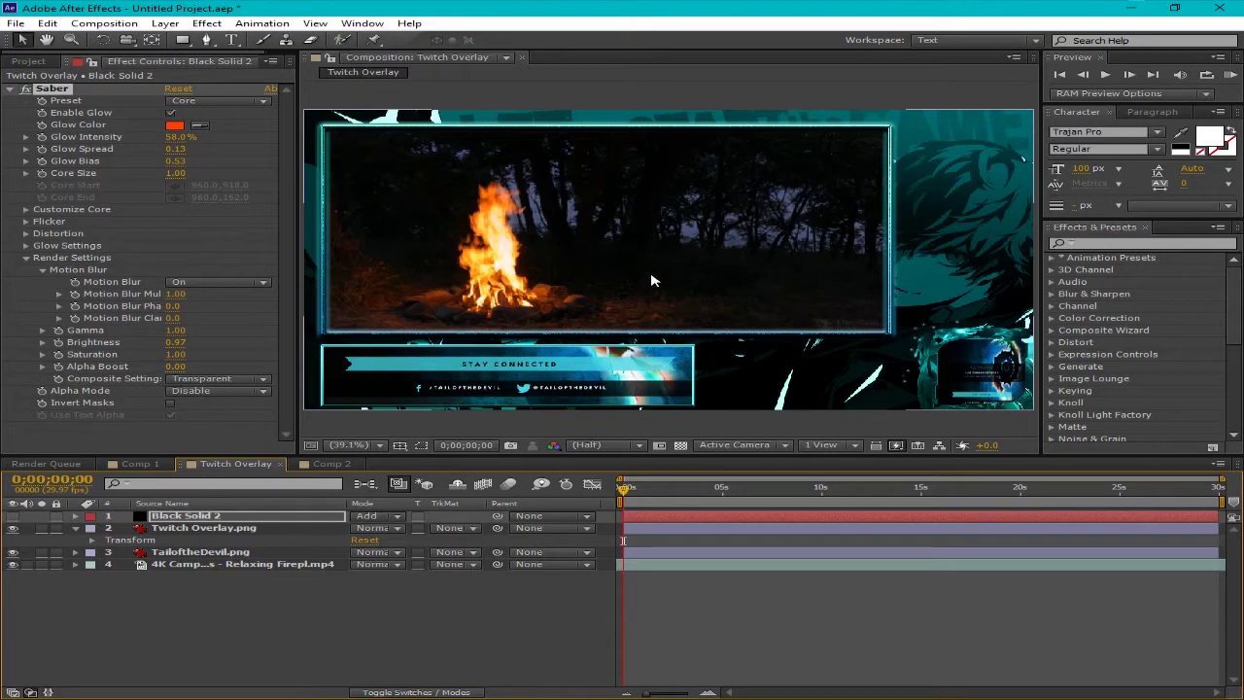
left_click(11, 516)
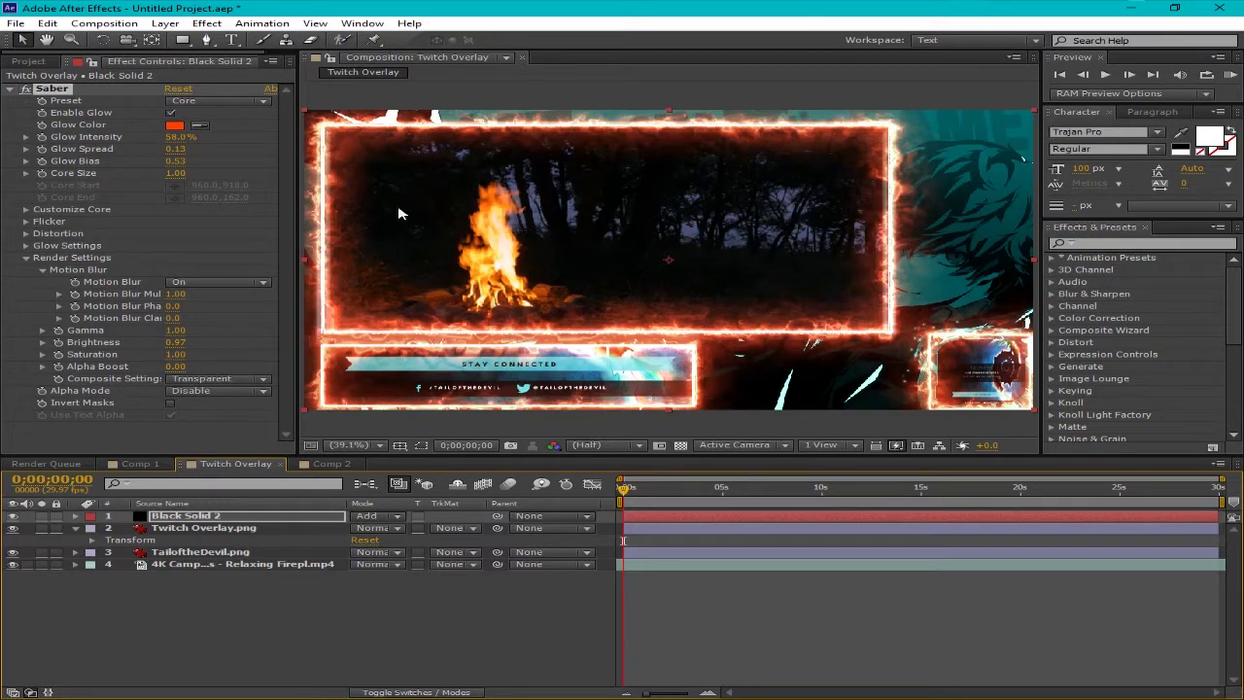
left_click(316, 463)
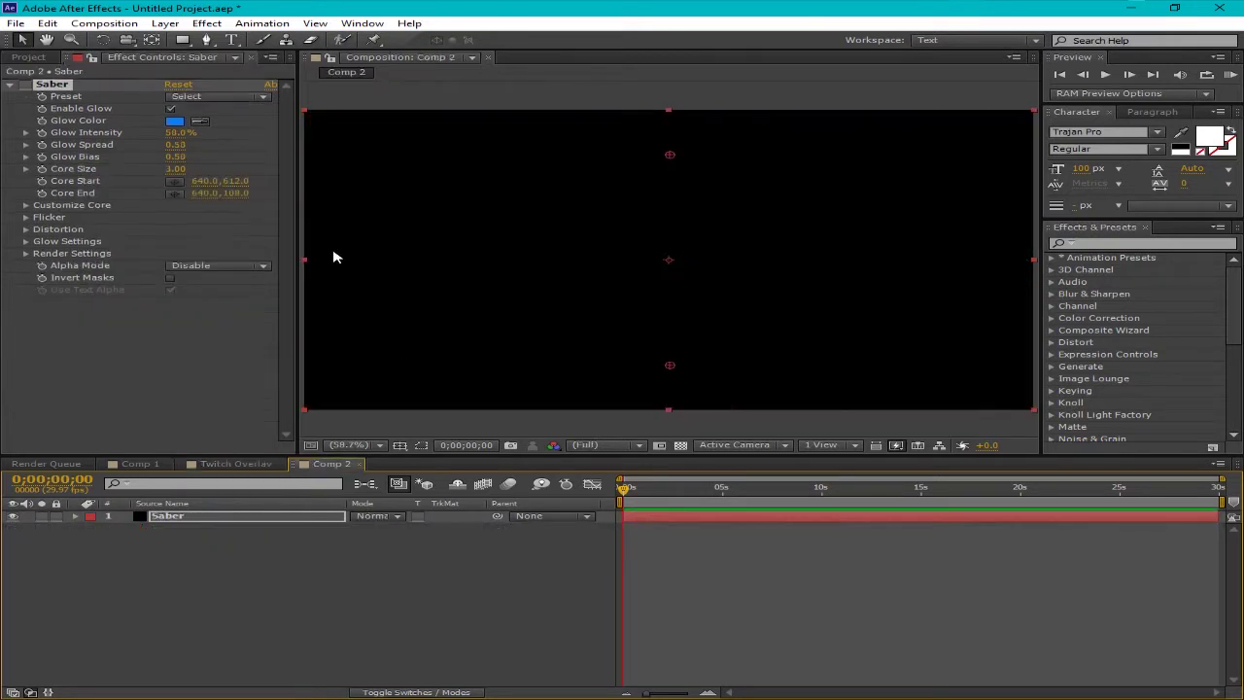
- Draw two rectangular masks on the Saber solid: a large gameplay frame at the upper left and a small webcam frame at the lower right
left_click(182, 39)
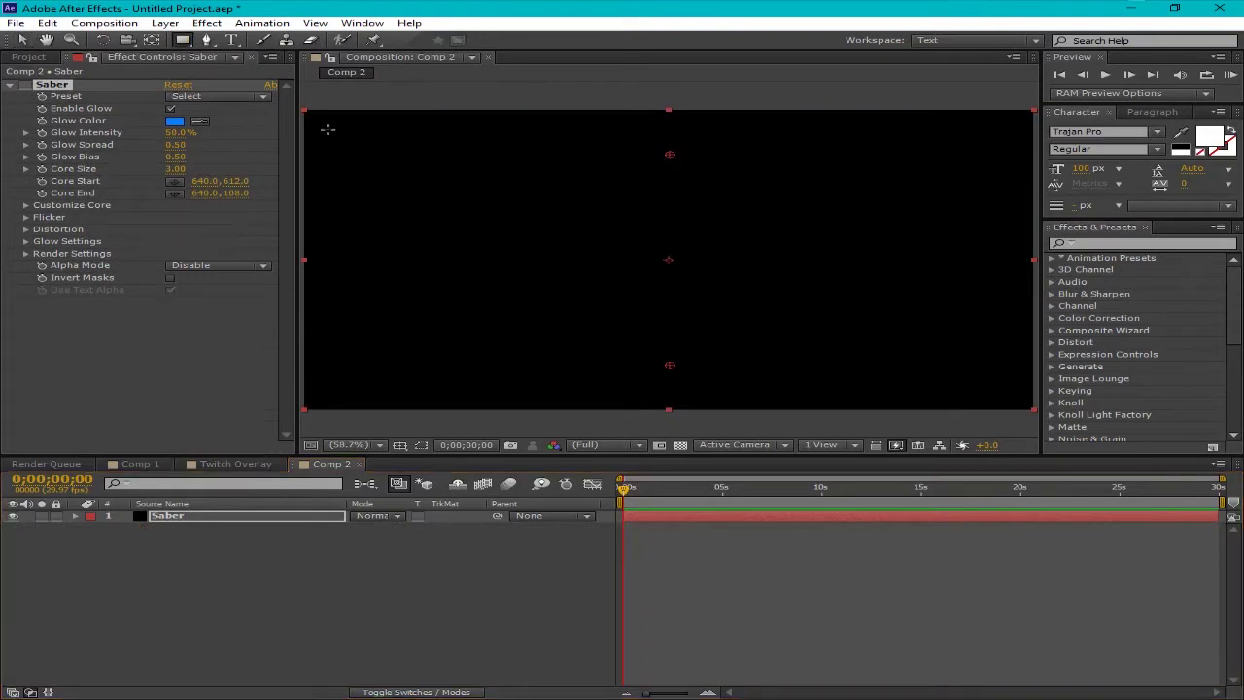
left_click_drag(329, 128, 873, 314)
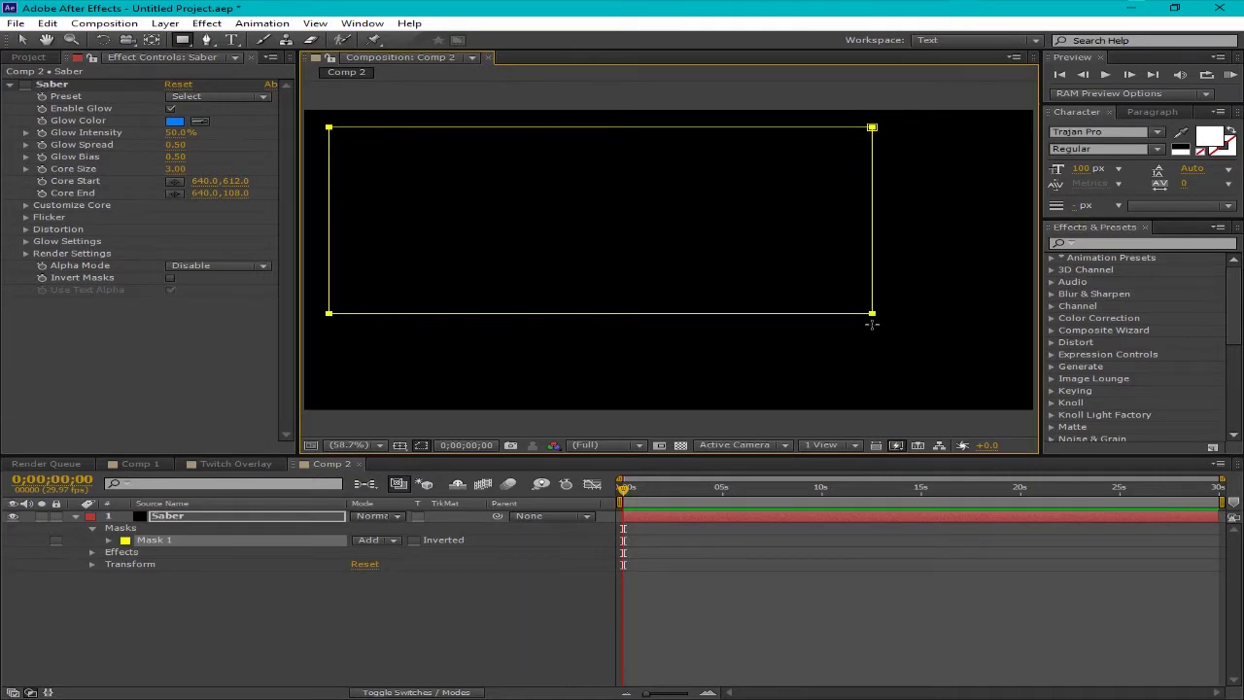
left_click_drag(870, 324, 1028, 404)
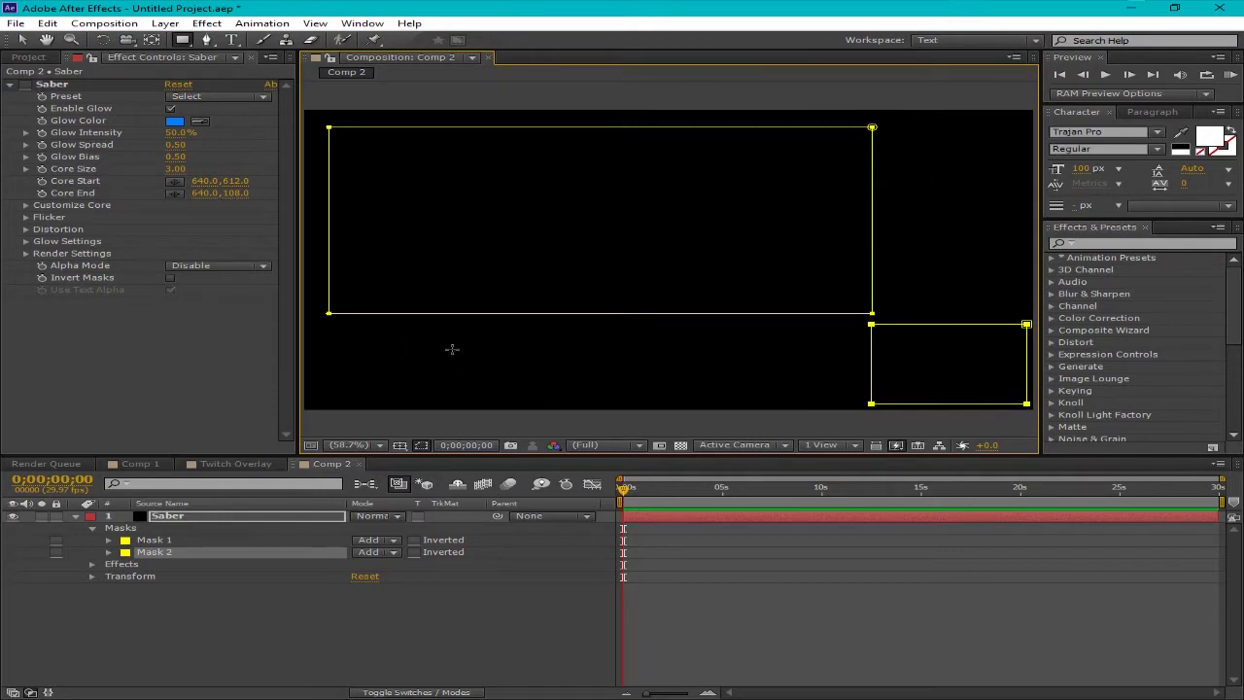
- Set the mode of Mask 1 and Mask 2 on the Saber layer to None
left_click(393, 543)
left_click(395, 553)
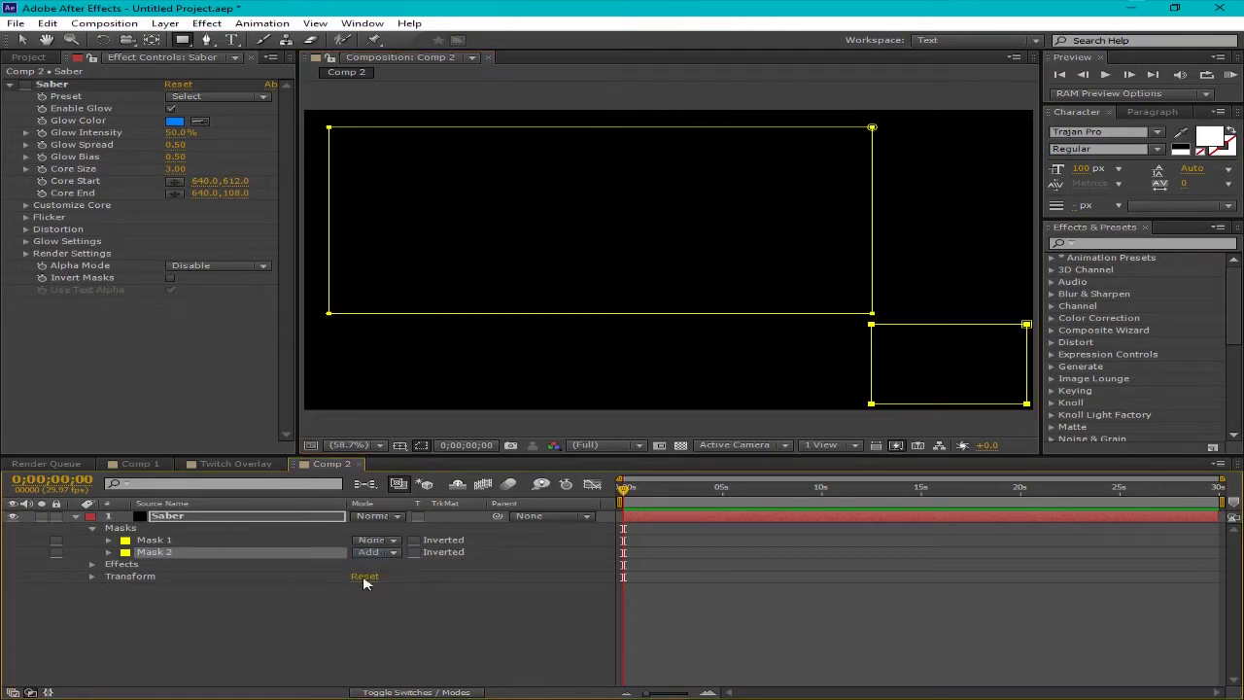
left_click(392, 553)
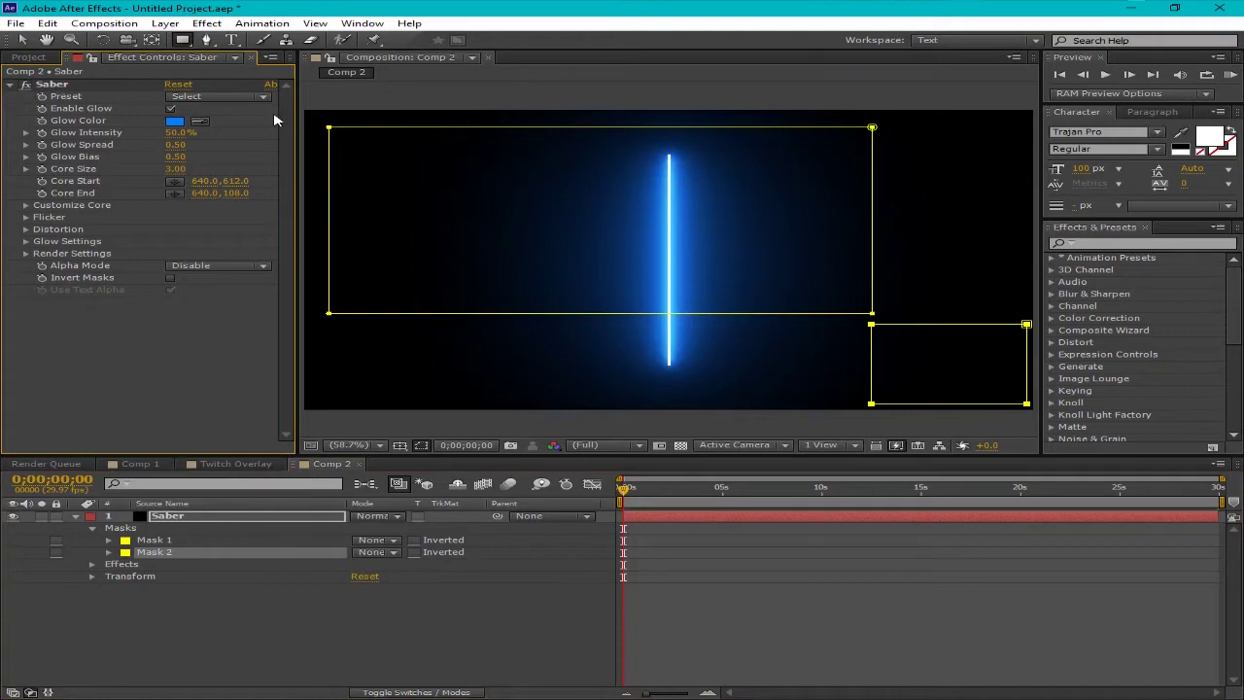
- Set the Saber effect's core type to Layer Masks and hide the mask outlines in the composition view
left_click(26, 206)
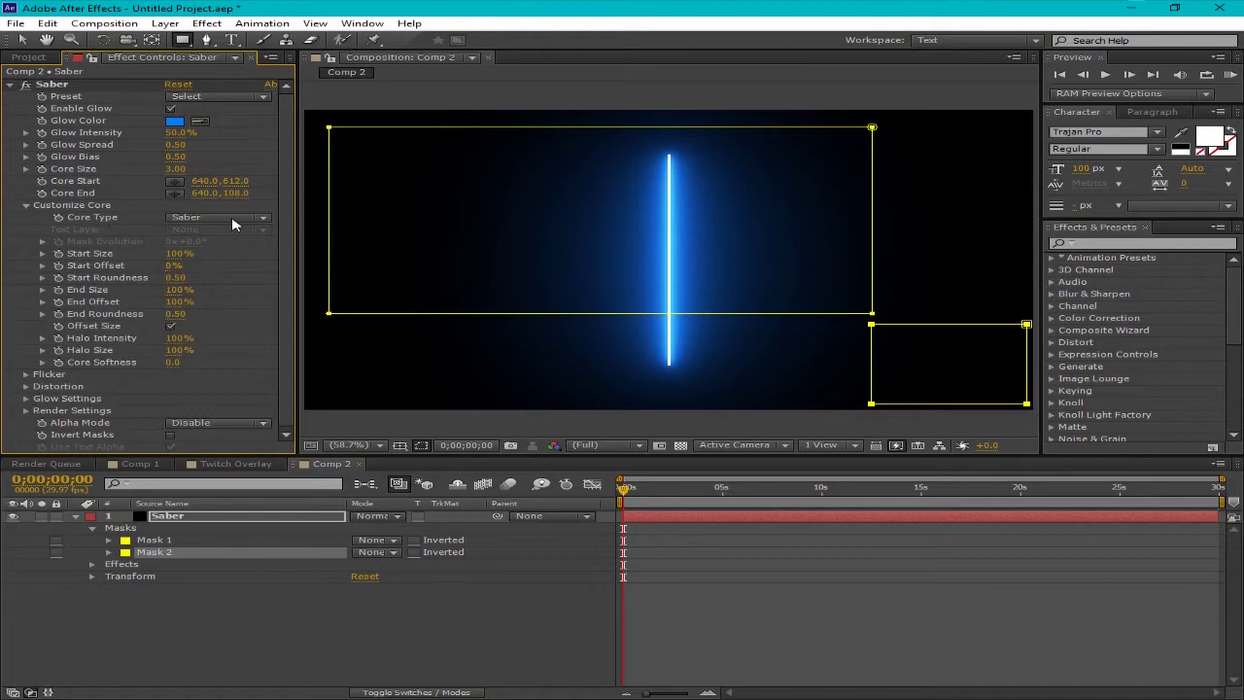
left_click(264, 217)
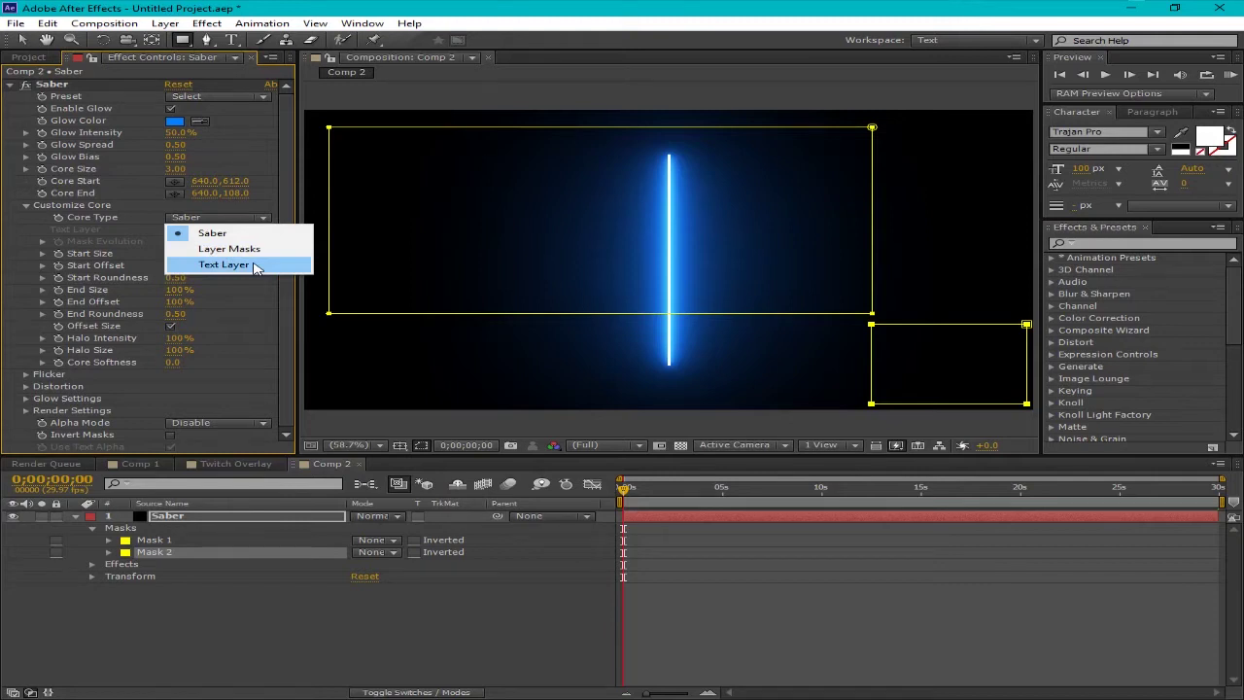
left_click(256, 265)
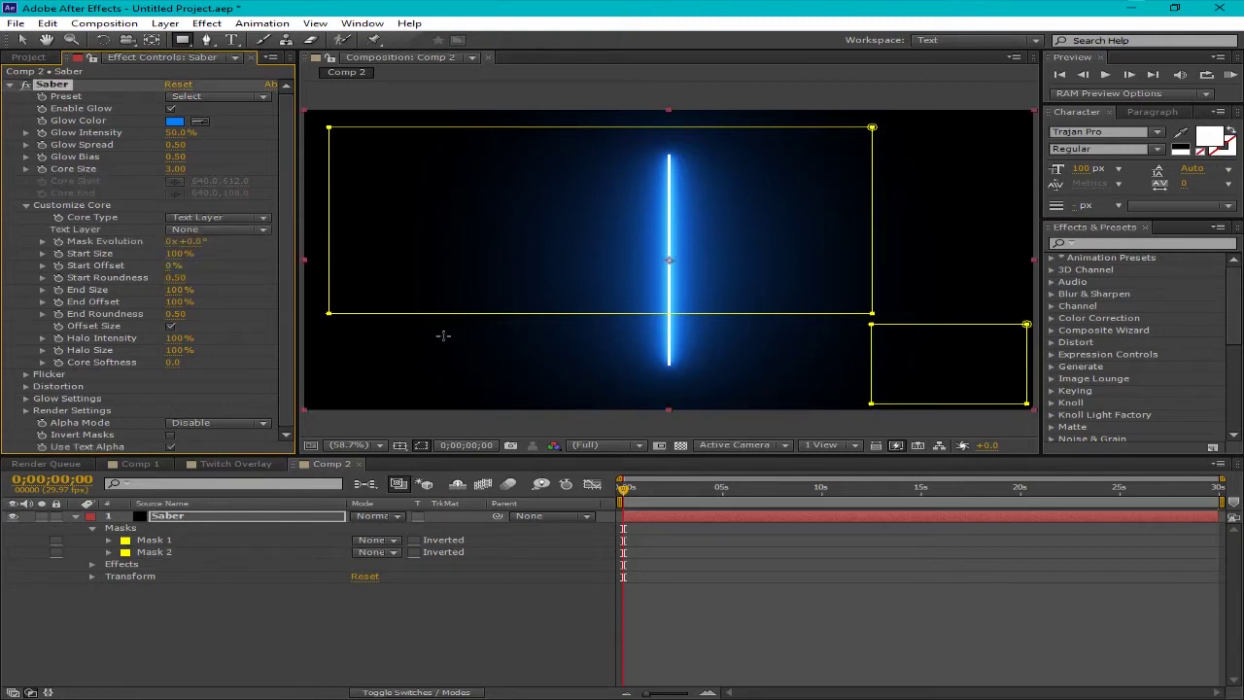
left_click(263, 217)
left_click(256, 252)
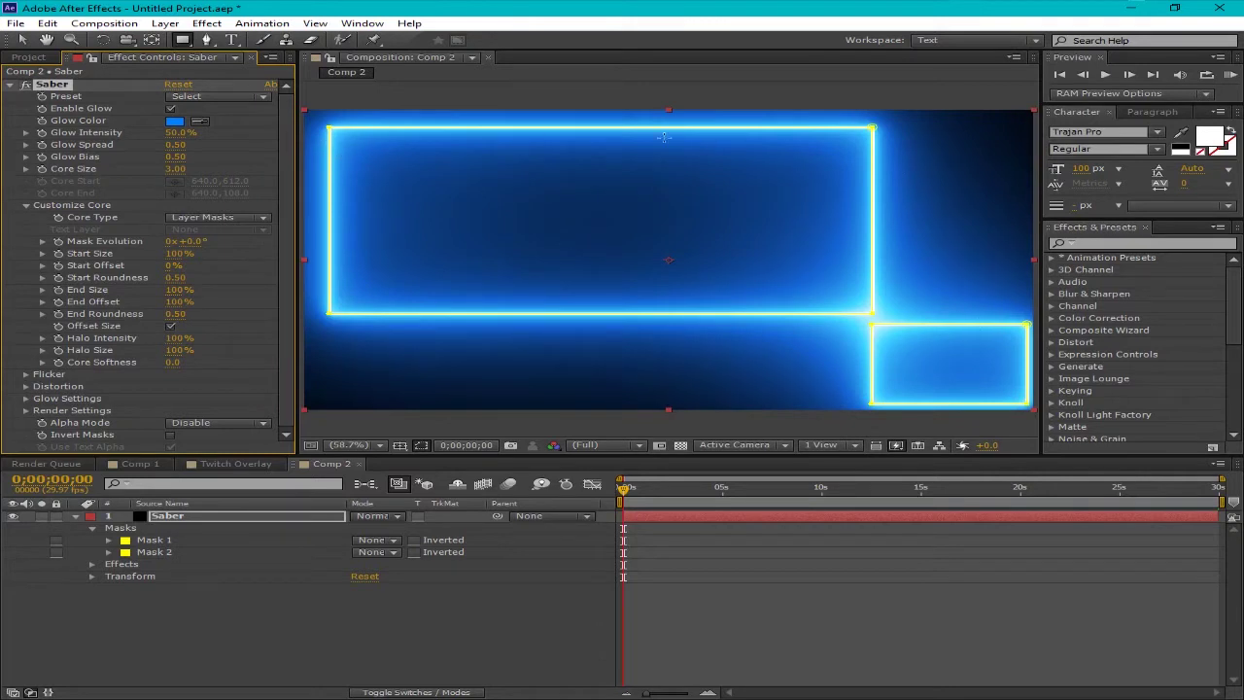
left_click(418, 445)
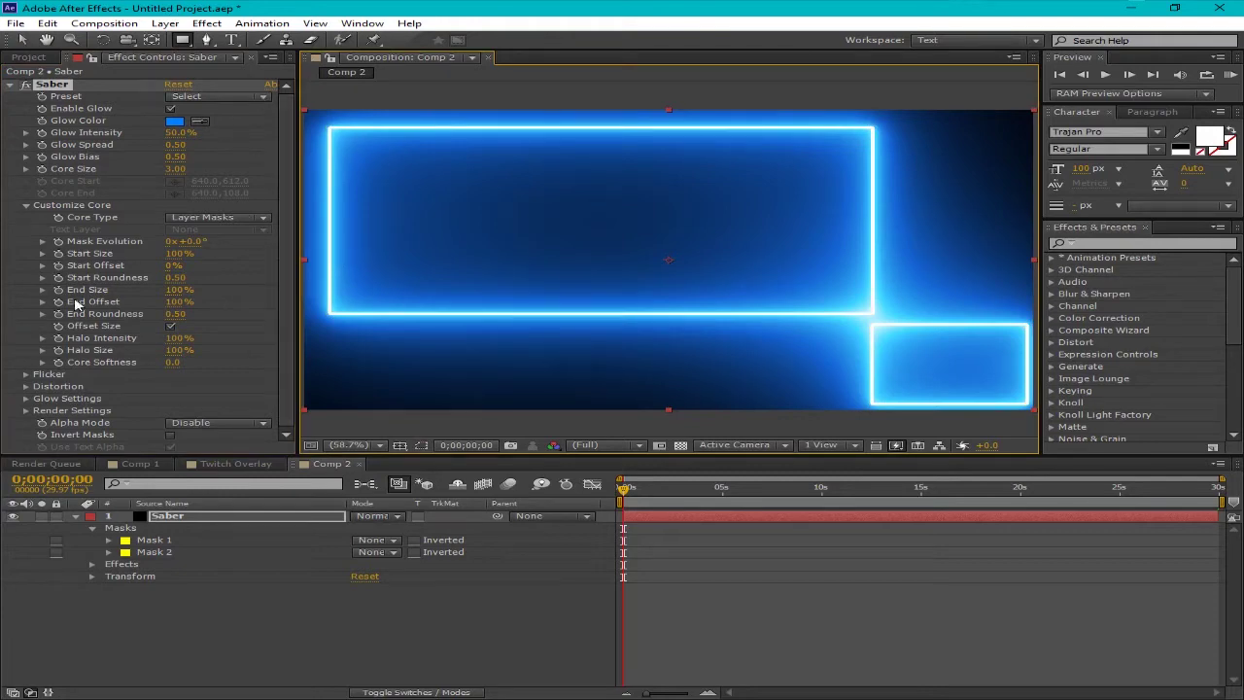
- Apply the Arc Reactor preset to the Saber effect and scrub the timeline to preview the animated frames
left_click(264, 97)
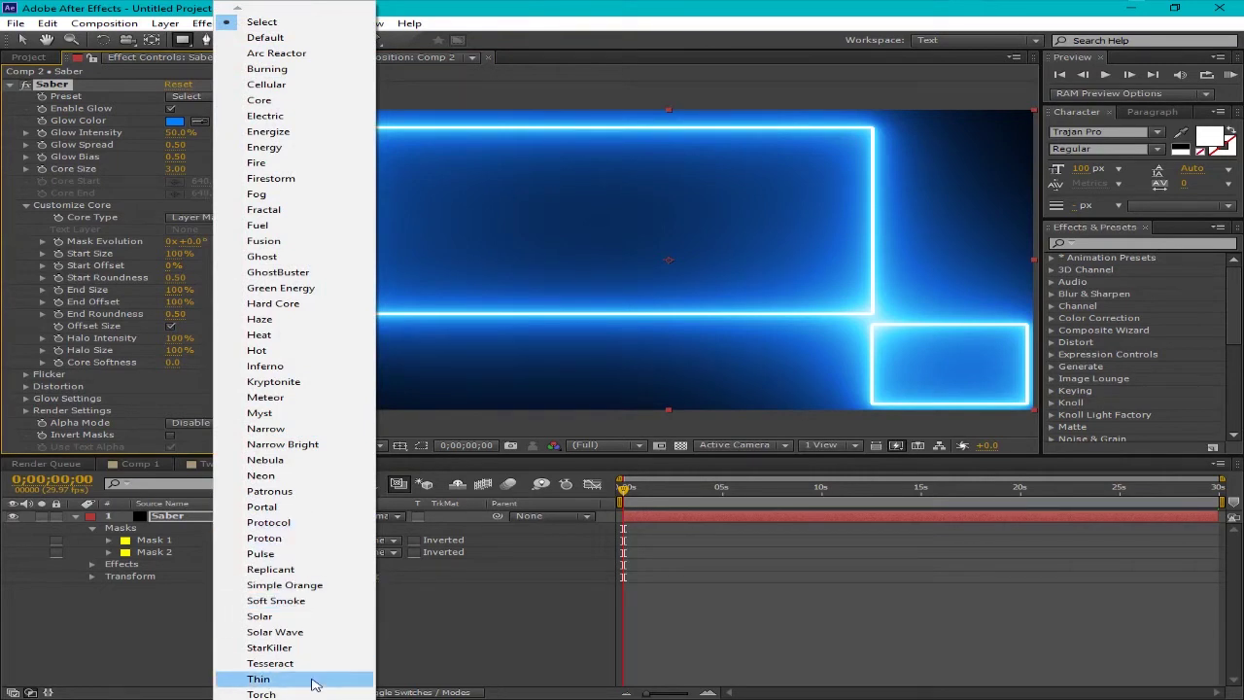
left_click(313, 54)
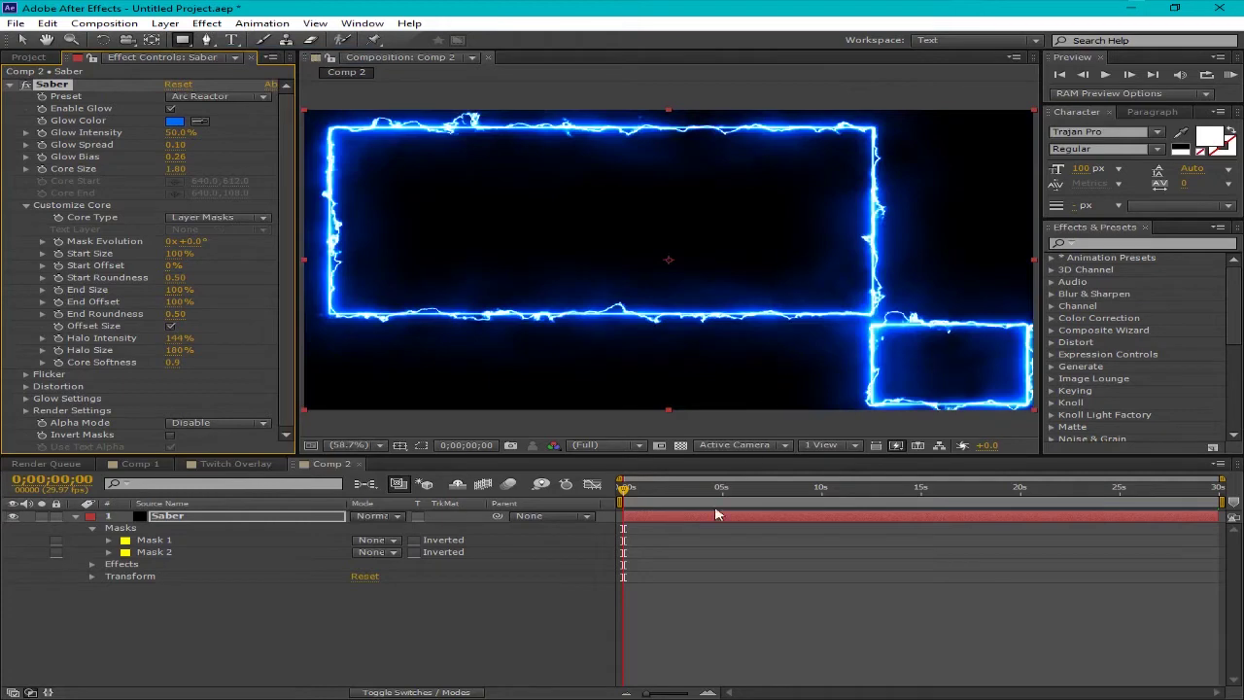
left_click(660, 489)
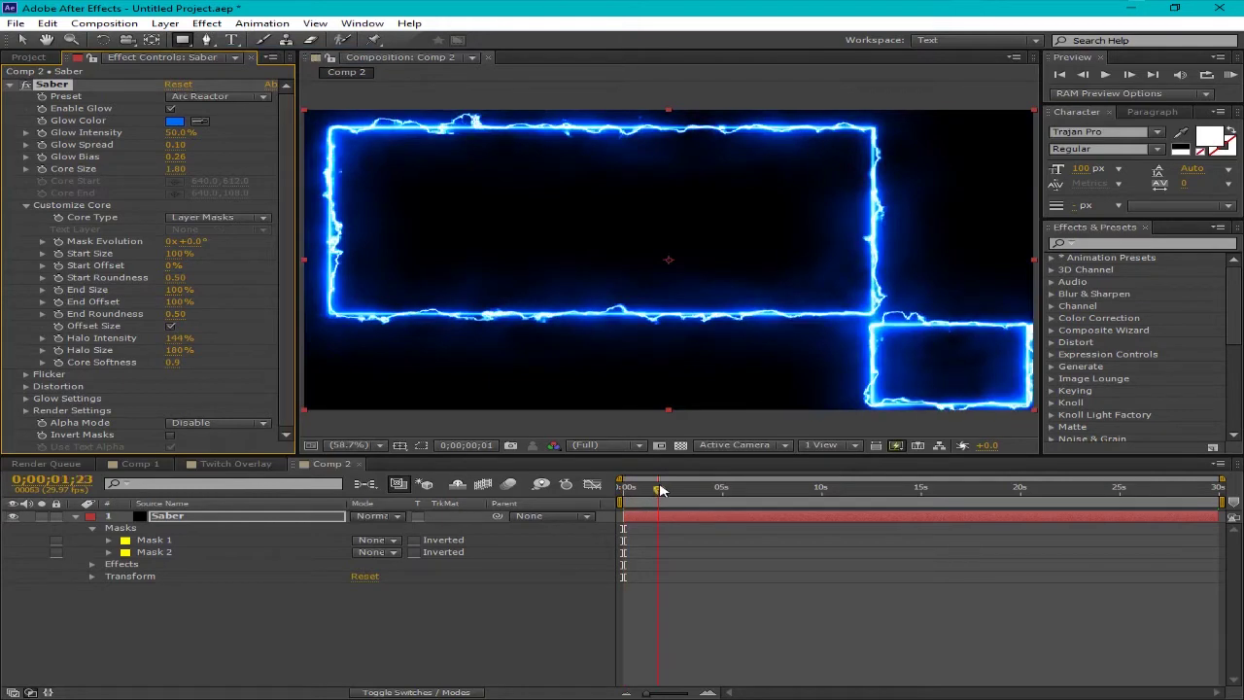
left_click_drag(668, 490, 604, 493)
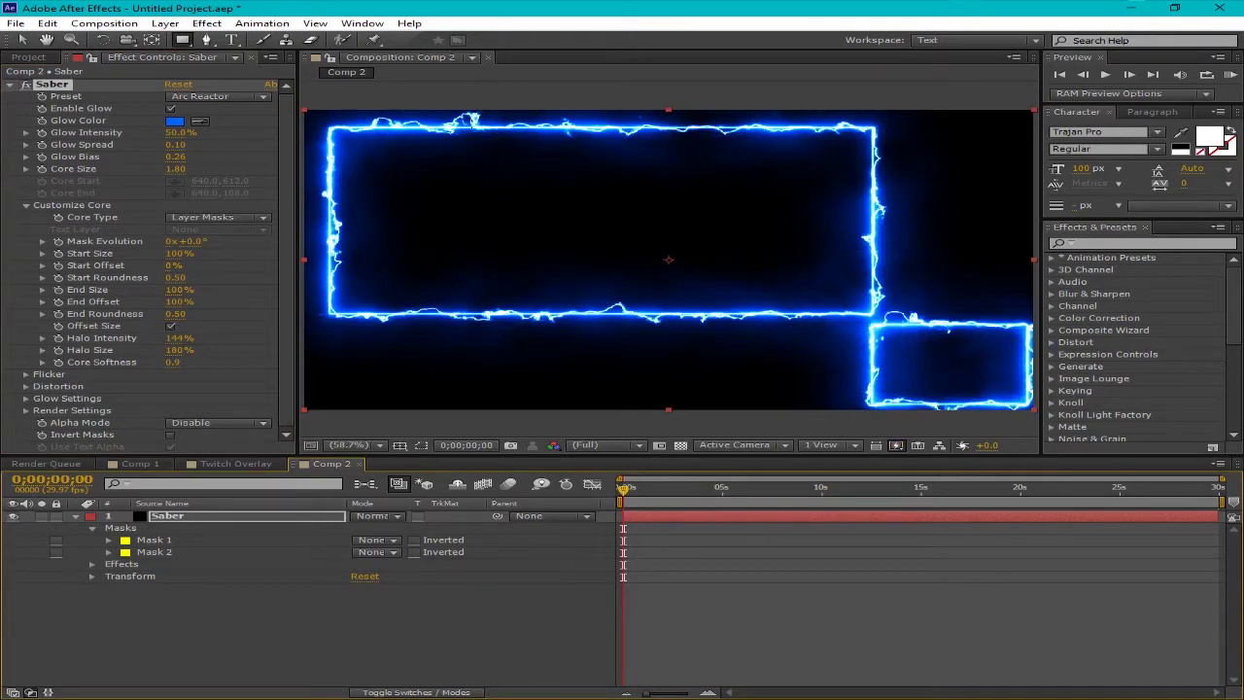
- Reduce the Saber effect's core size to 1.50 and its glow intensity to 33%
mouse_move(623, 490)
left_mouse_down()
mouse_move(802, 491)
mouse_move(623, 491)
left_mouse_up()
left_click_drag(173, 176, 156, 136)
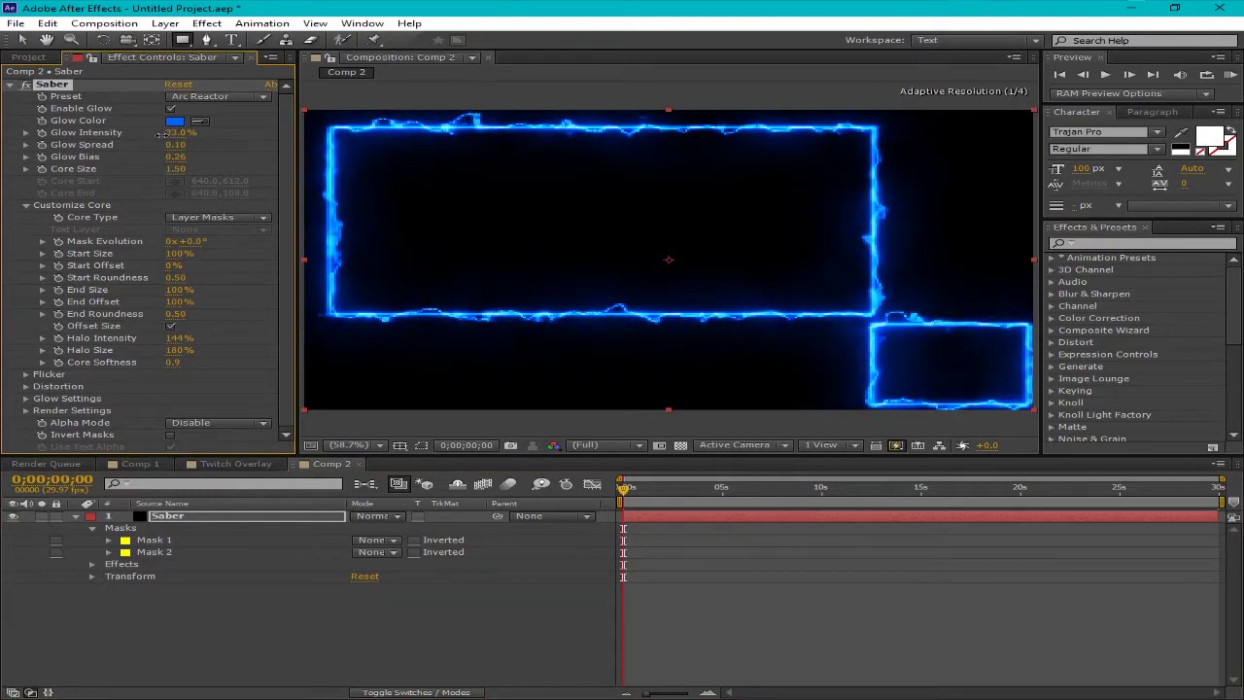
left_click_drag(160, 132, 160, 132)
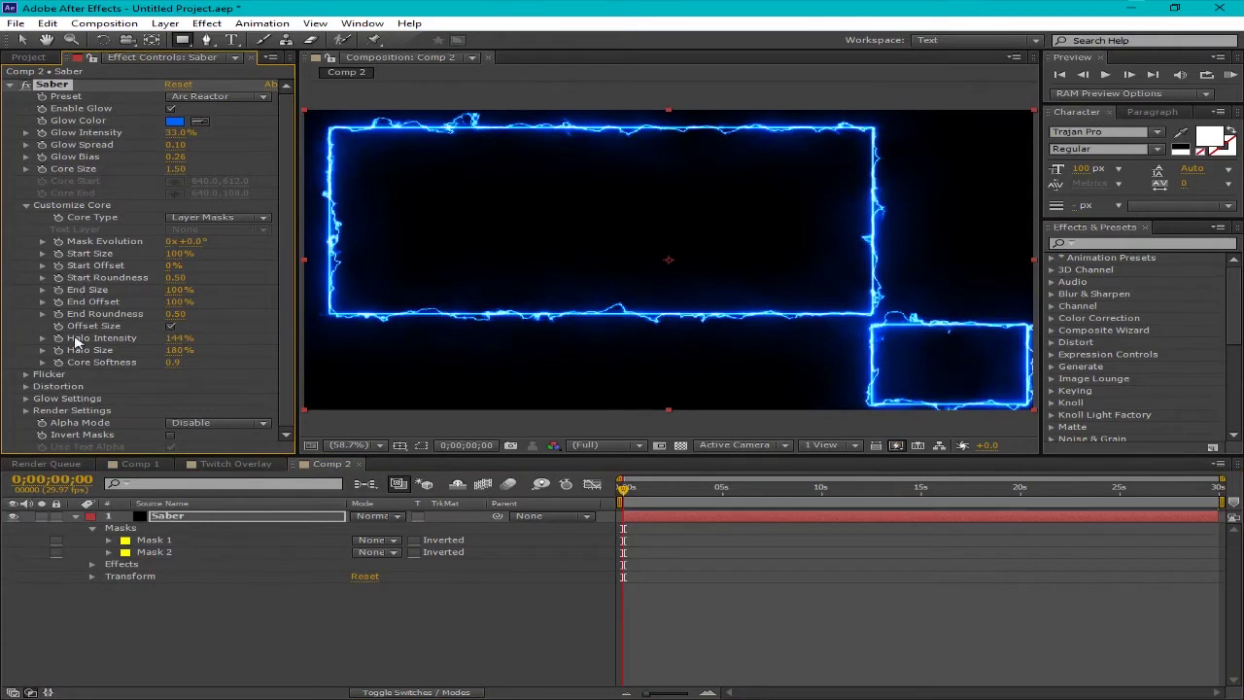
- Try a core distortion amount of 67.0, settle on 13.0, and preview the Saber animation up to 0;00;14;10
left_click(26, 385)
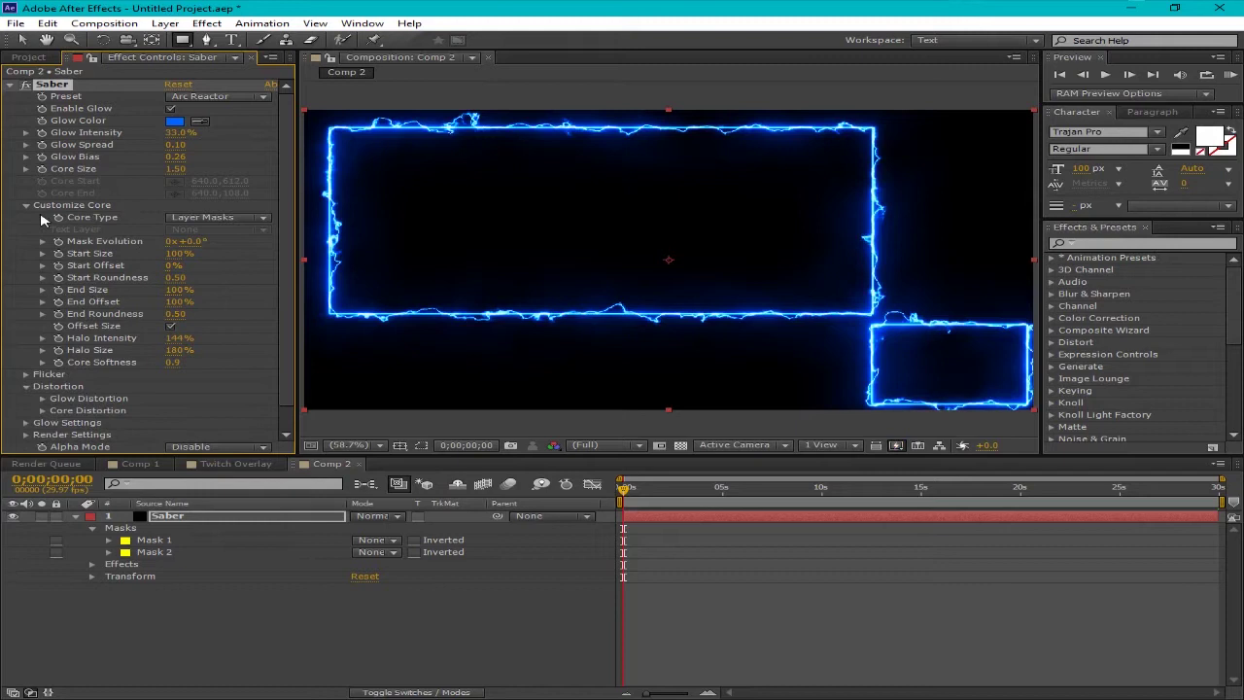
left_click(27, 205)
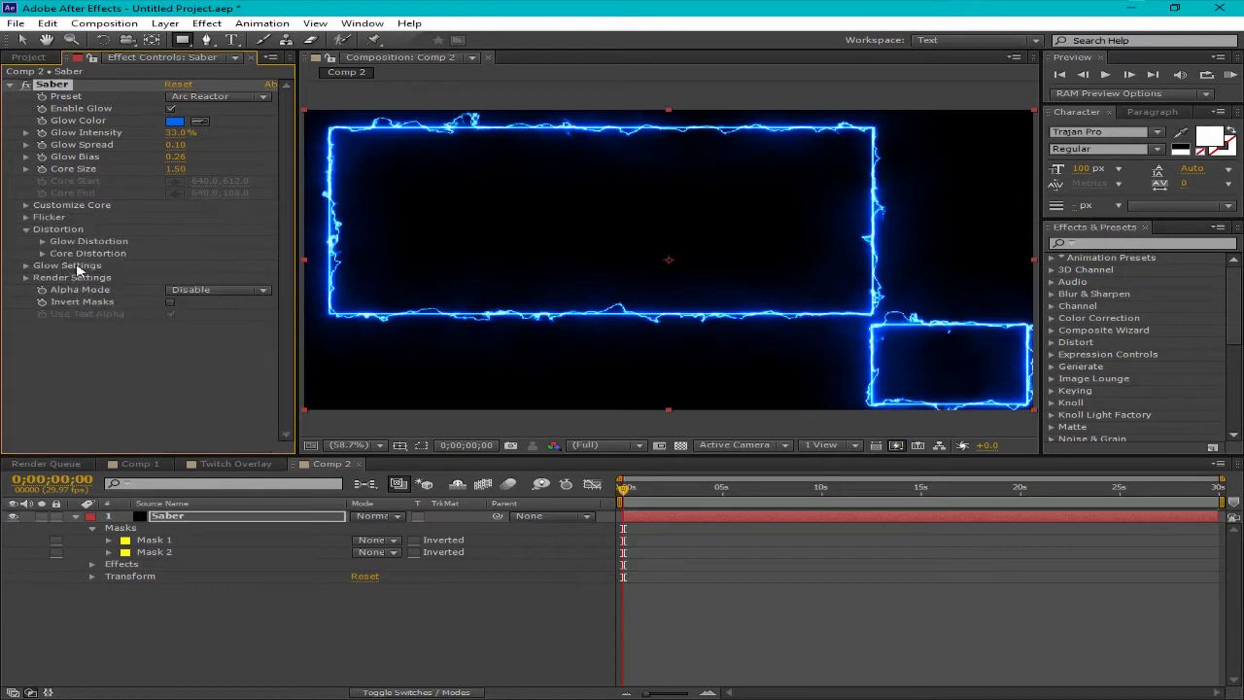
left_click(43, 253)
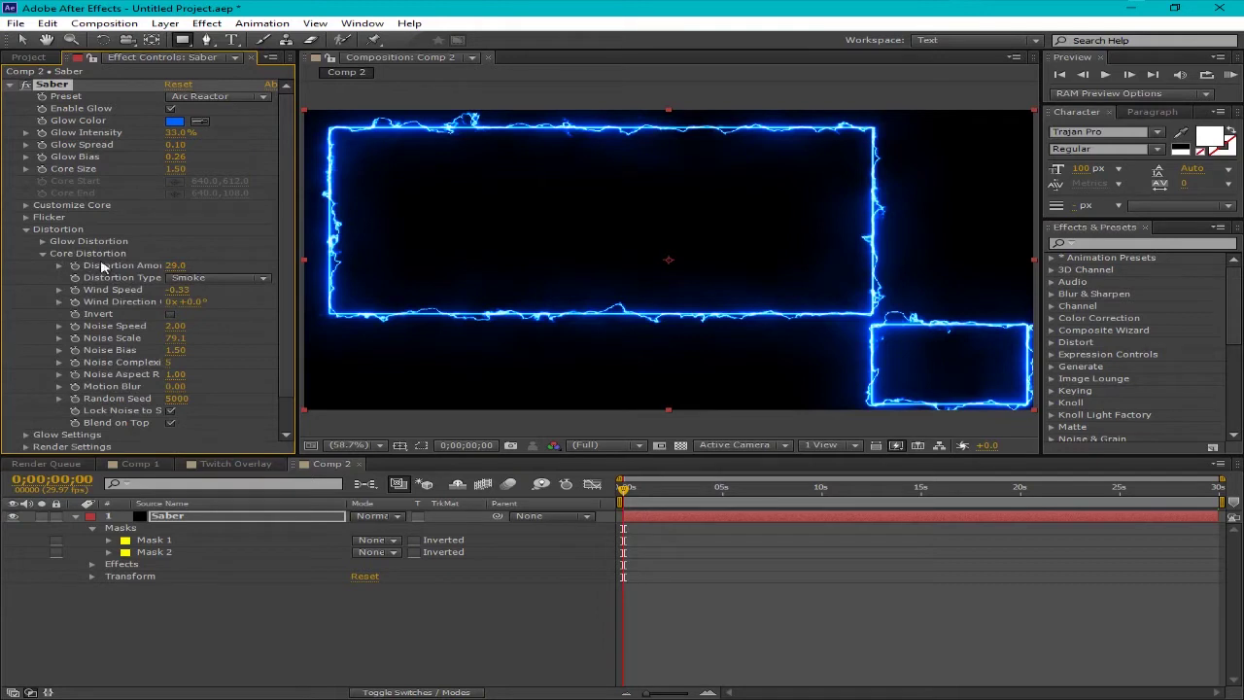
left_click_drag(175, 265, 210, 265)
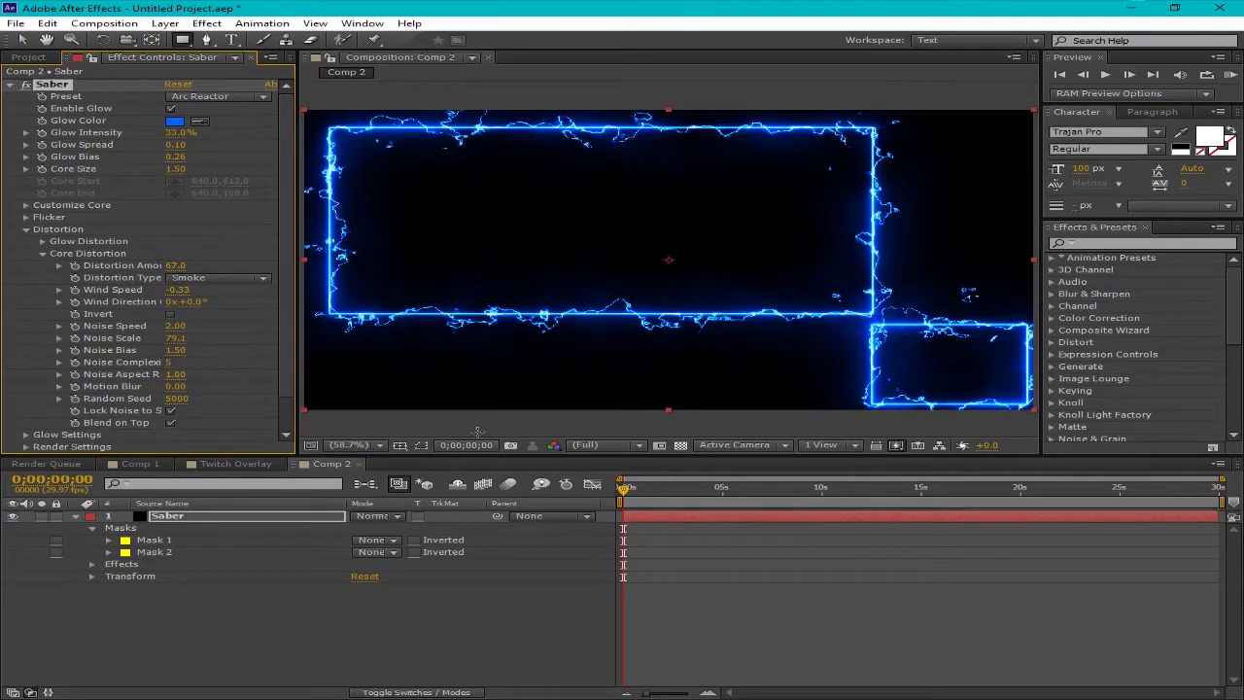
left_click_drag(627, 489, 601, 504)
left_click_drag(176, 265, 149, 265)
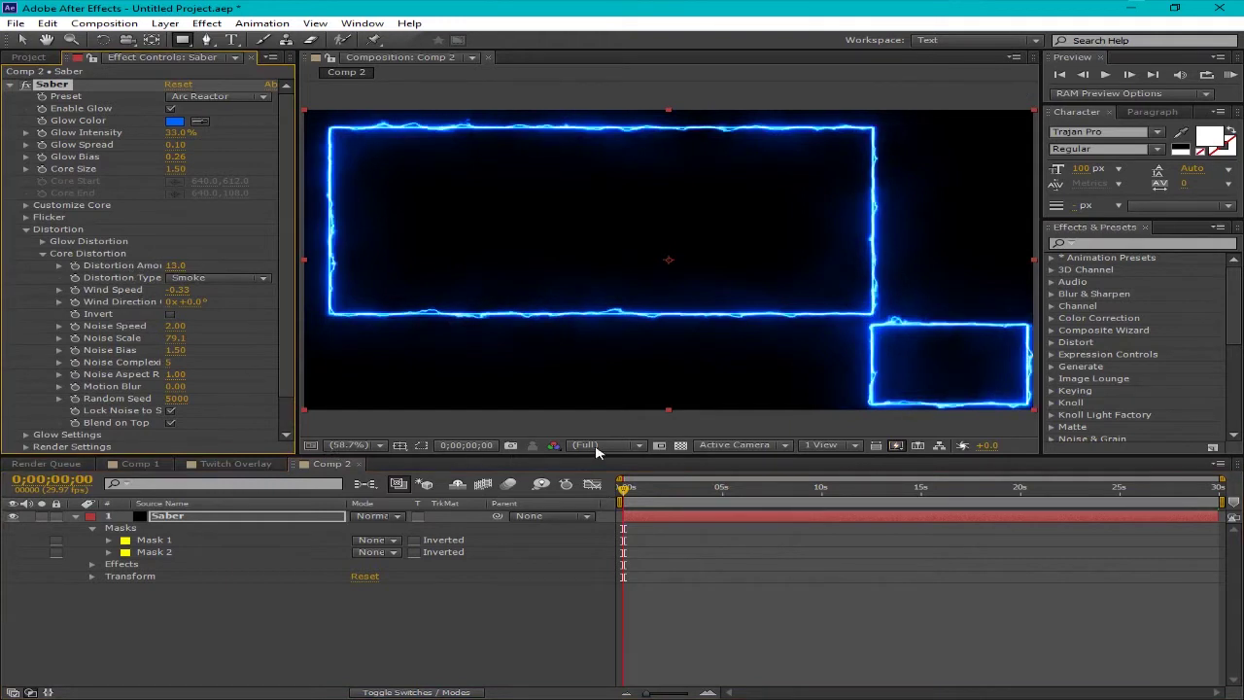
left_click_drag(623, 493, 907, 491)
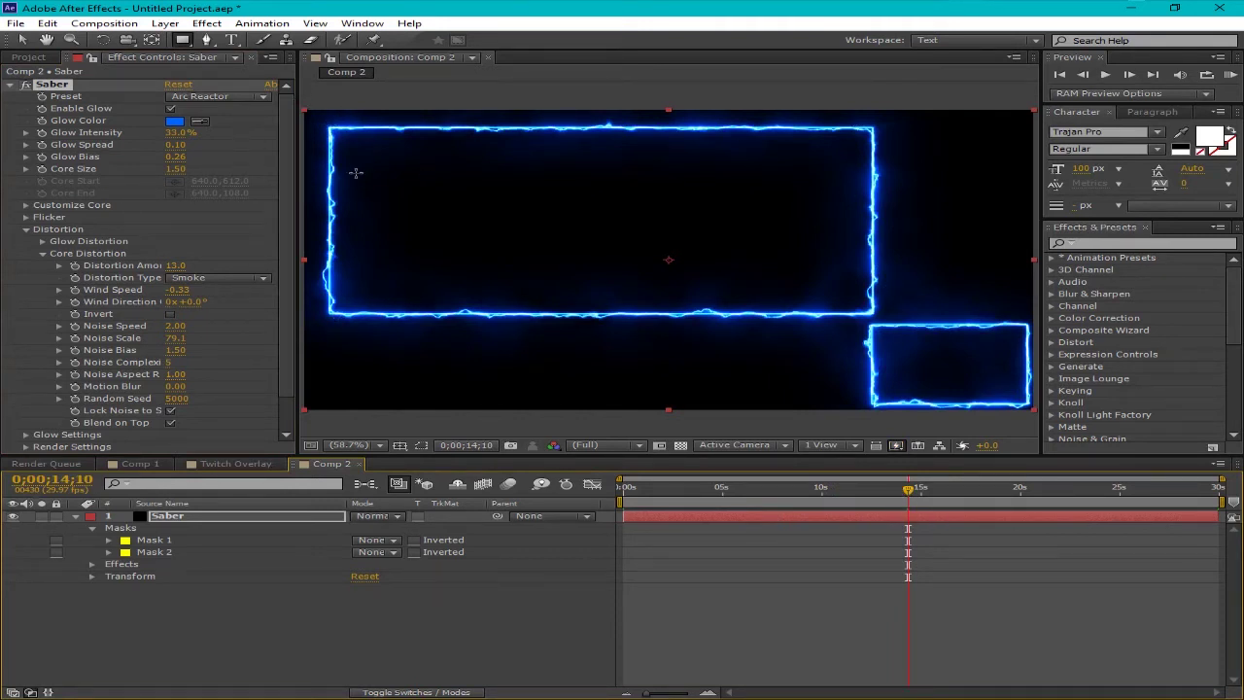
- Set the Saber effect's render composite setting to Transparent and its alpha mode to Enable Masks
scroll(283, 204, "down", 2)
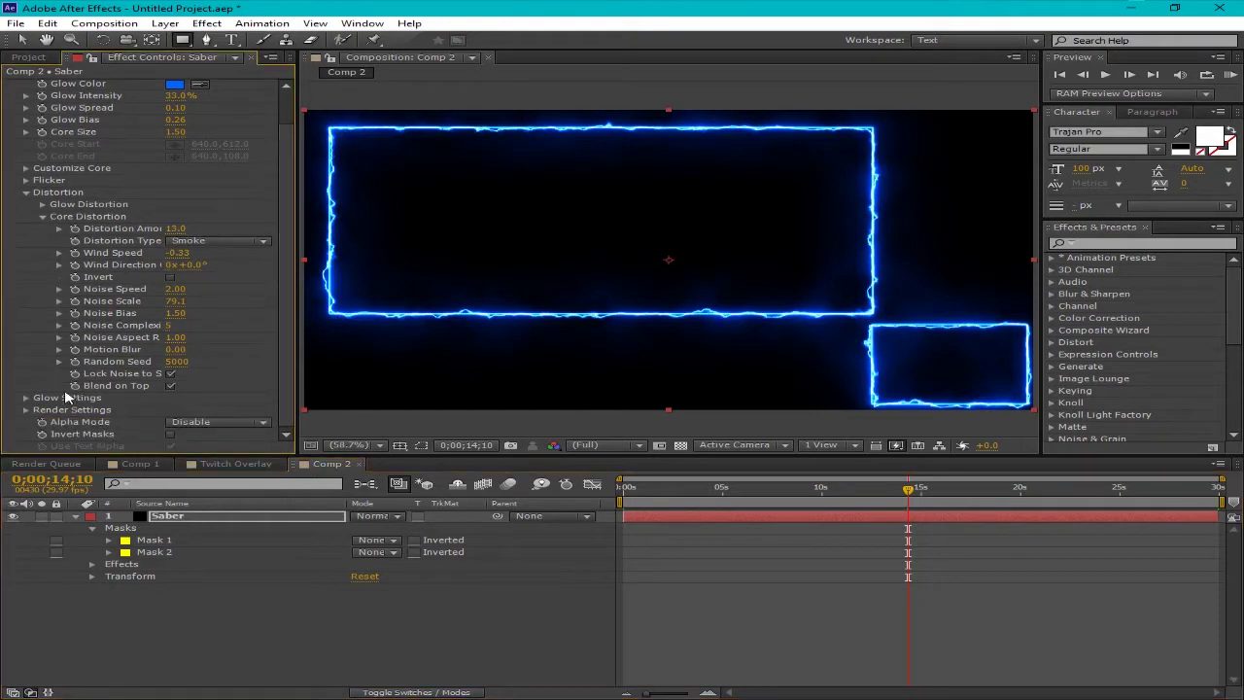
left_click(26, 193)
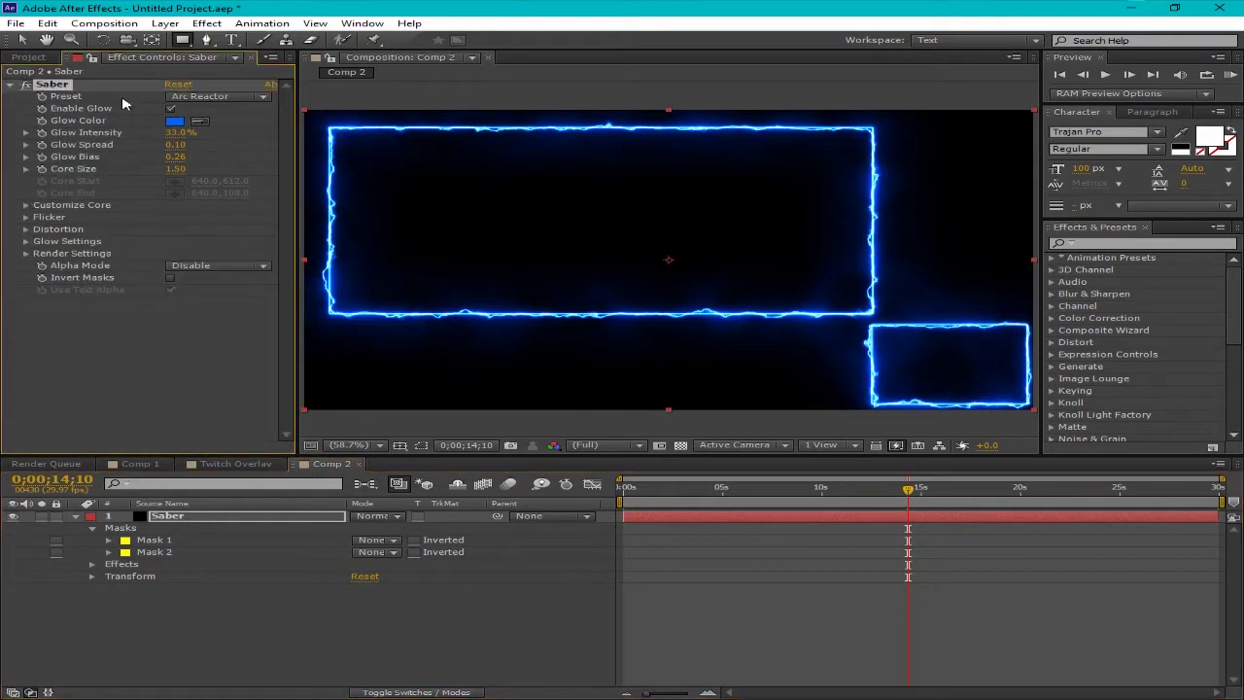
left_click(27, 253)
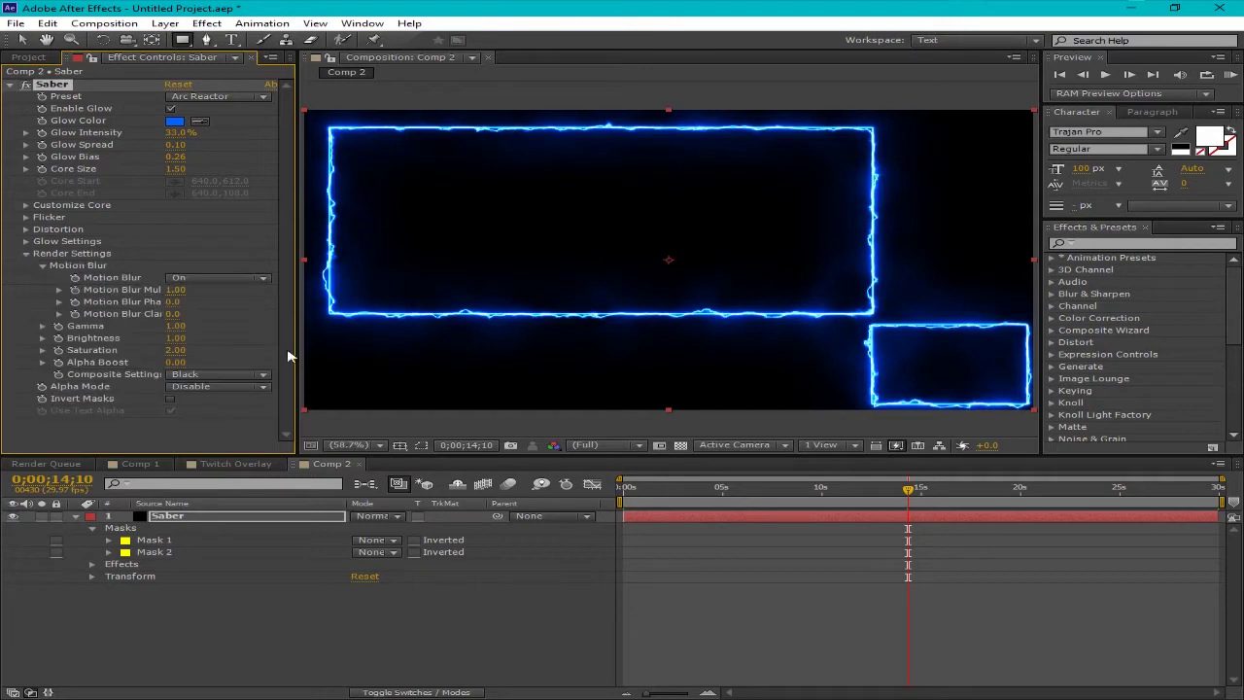
left_click(231, 376)
left_click(233, 392)
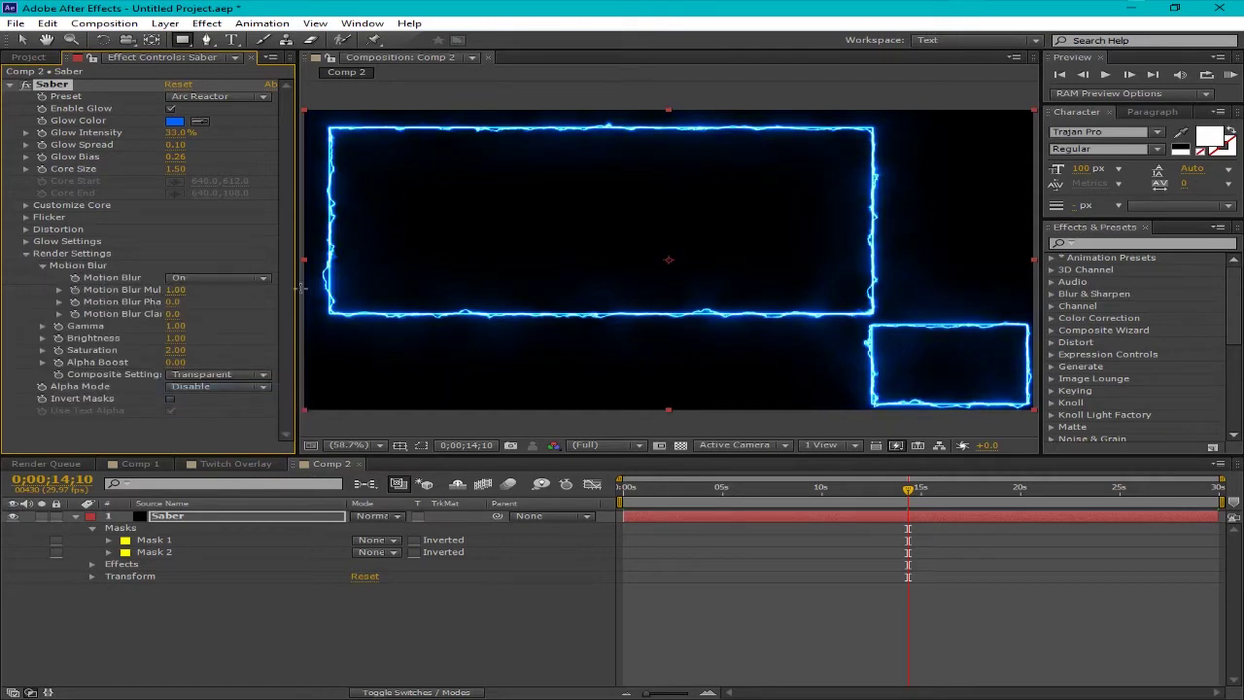
left_click(27, 254)
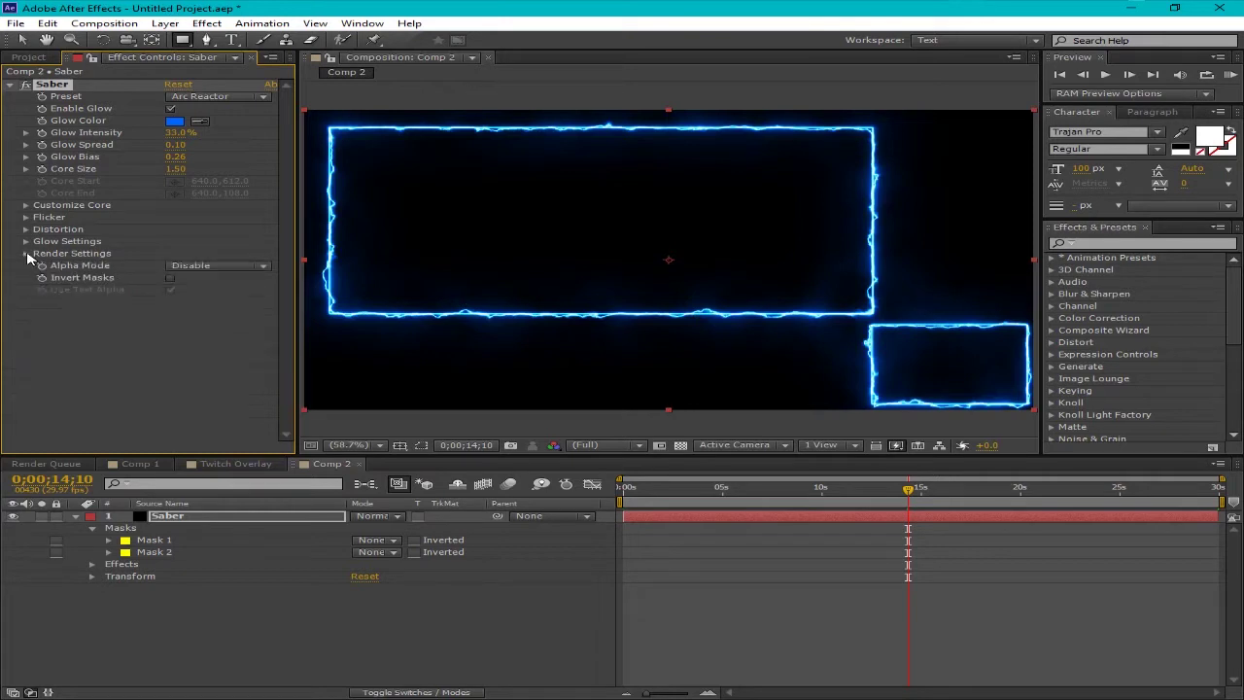
left_click(229, 267)
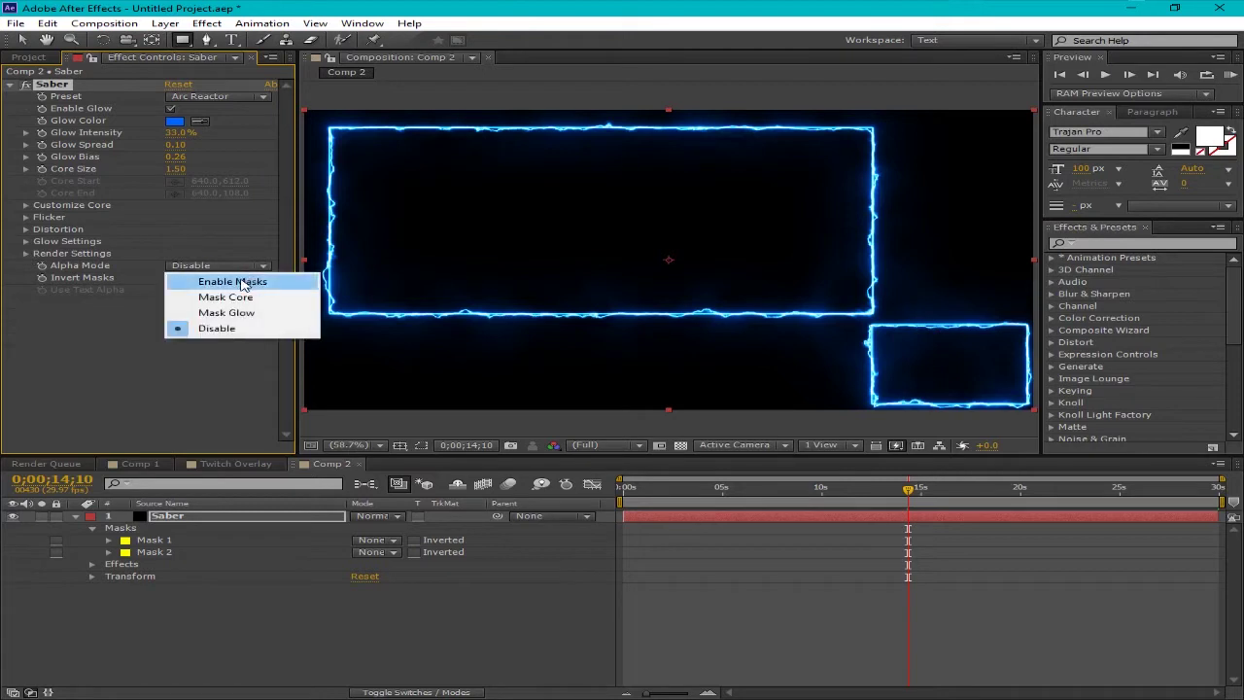
left_click(245, 281)
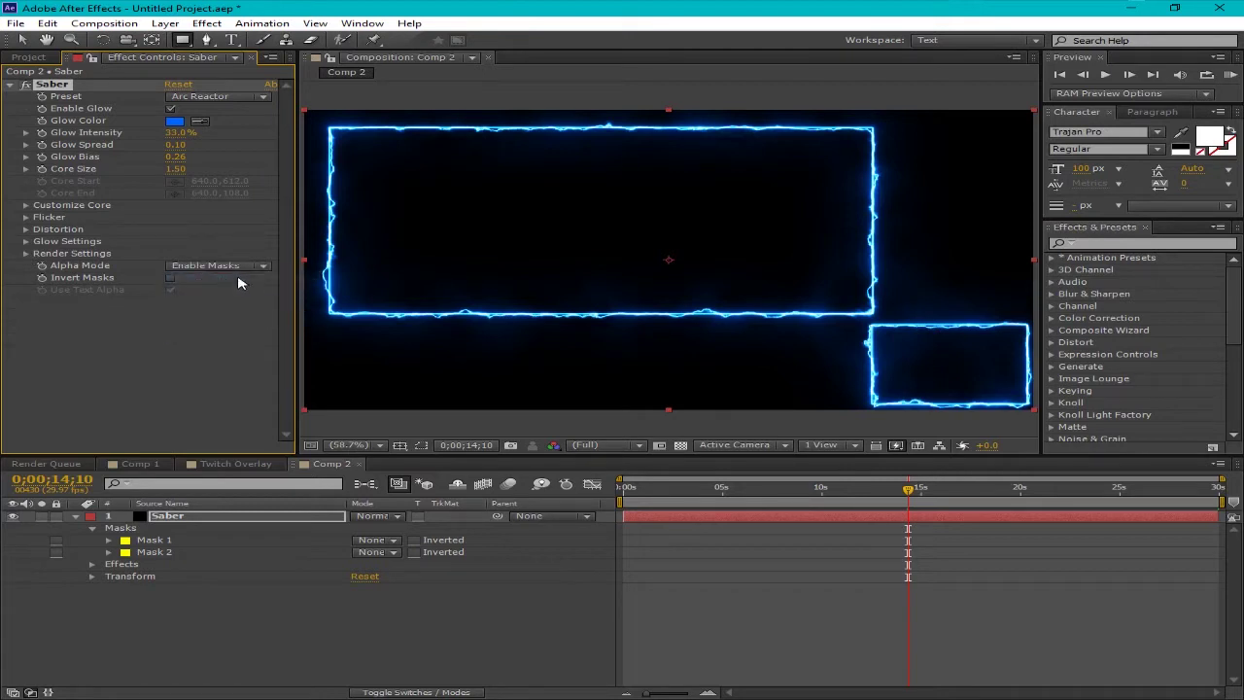
- Add TailoftheDevil.png from the project to Comp 2 beneath the Saber layer
left_click(29, 56)
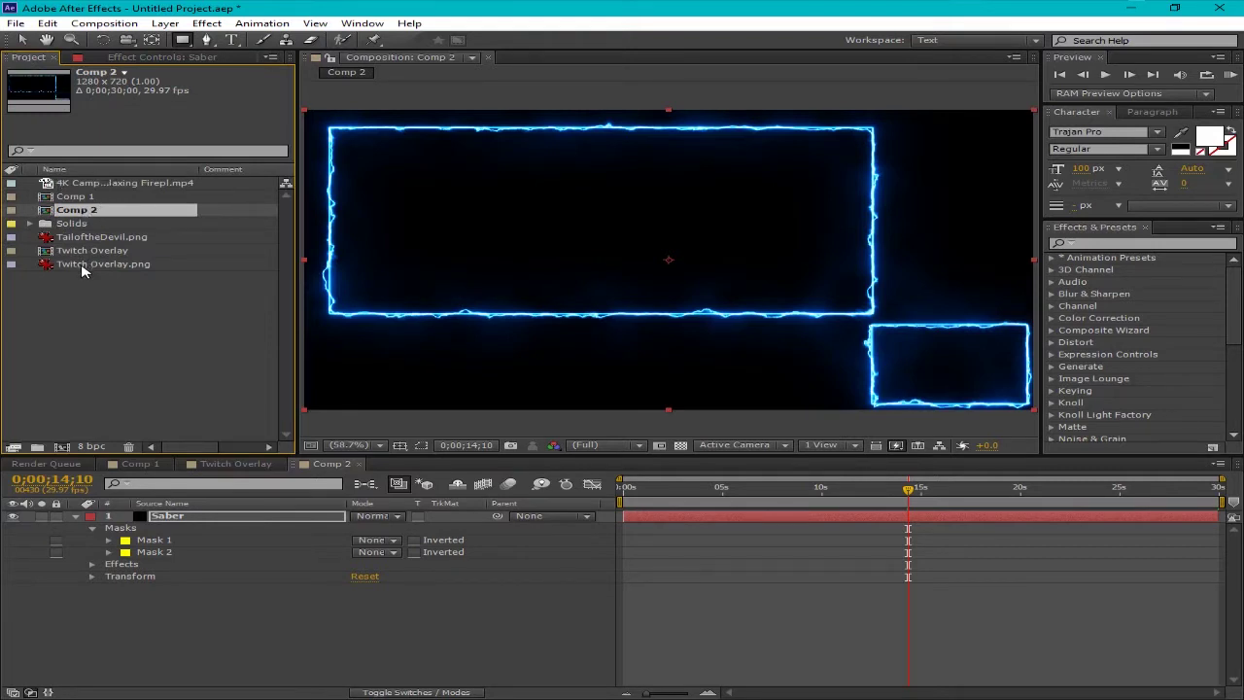
left_click_drag(89, 241, 146, 627)
left_click_drag(681, 348, 532, 253)
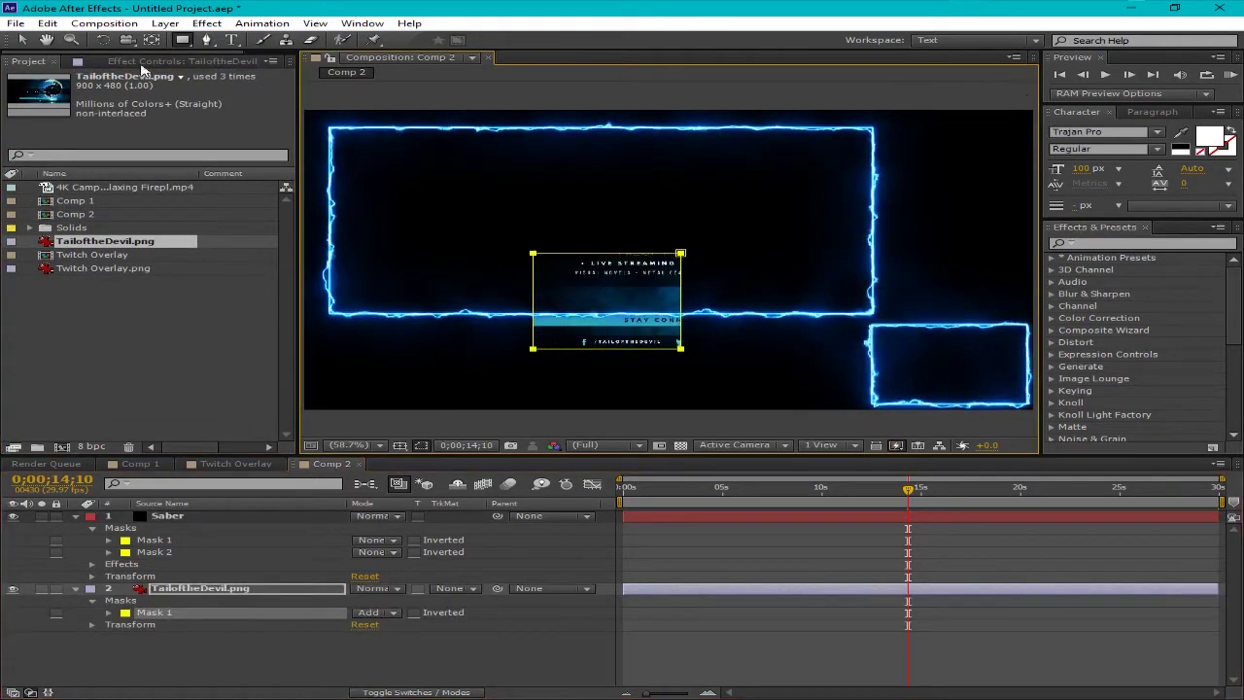
left_click(141, 608)
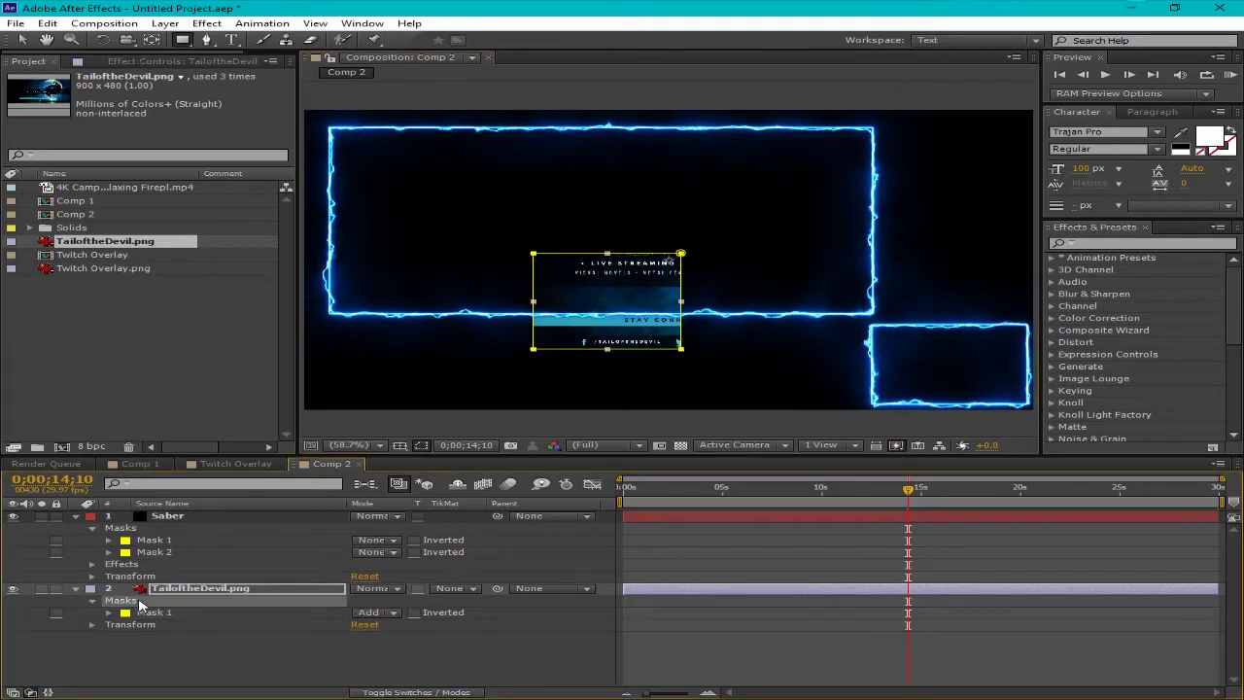
key("Delete")
- Move and resize the TailoftheDevil.png image so it fills the large gameplay frame
left_click(23, 39)
left_click_drag(649, 285, 577, 251)
left_click_drag(599, 331, 602, 284)
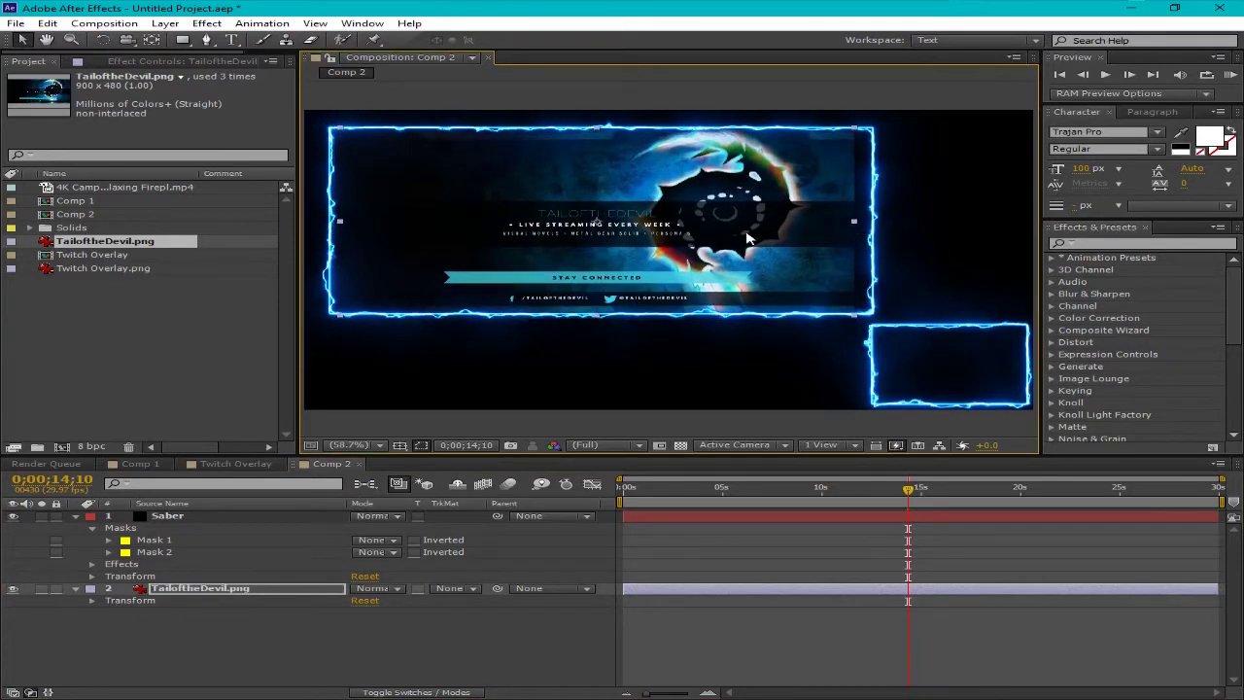
left_click_drag(736, 236, 737, 236)
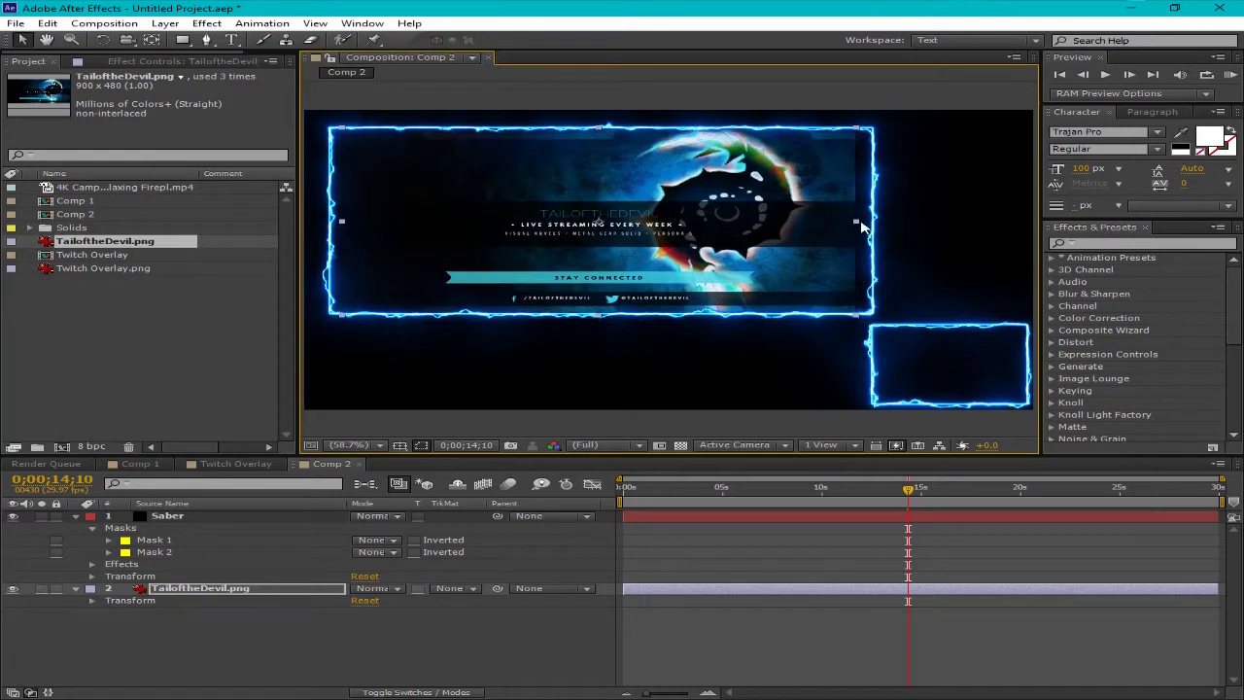
left_click_drag(857, 227, 871, 228)
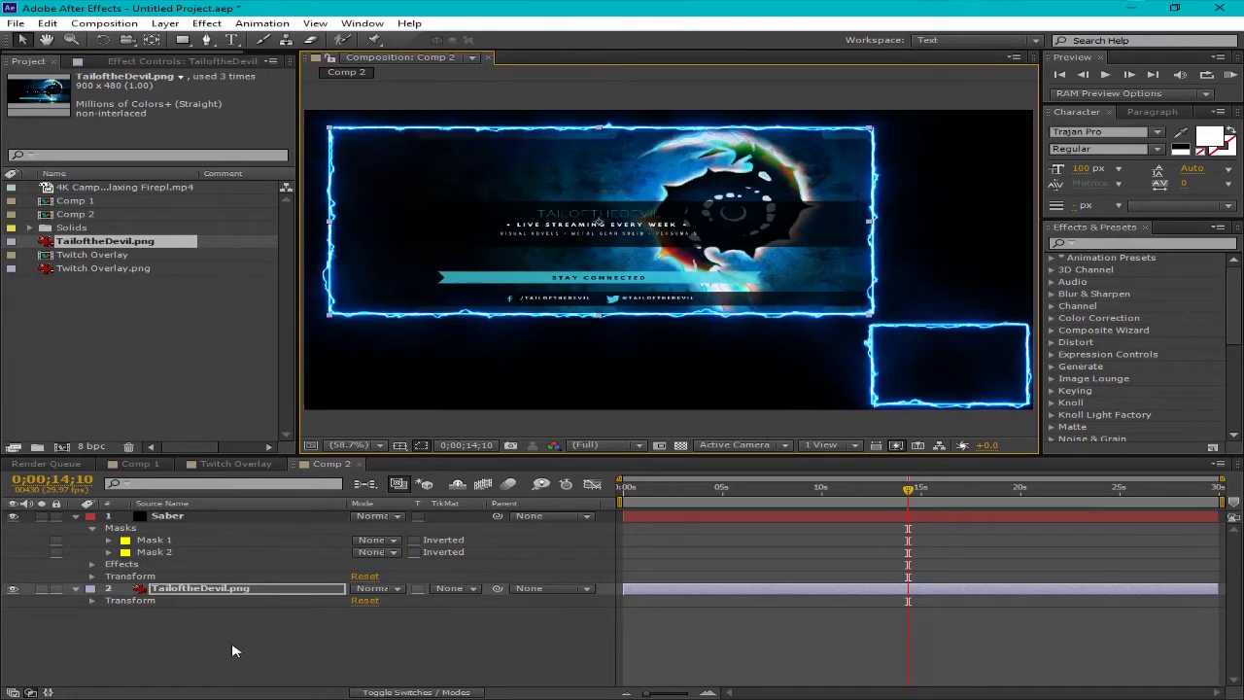
- Create a red 1280 x 720 px solid and place it at the bottom of the layer stack in Comp 2
right_click(233, 650)
mouse_move(311, 492)
left_click(88, 531)
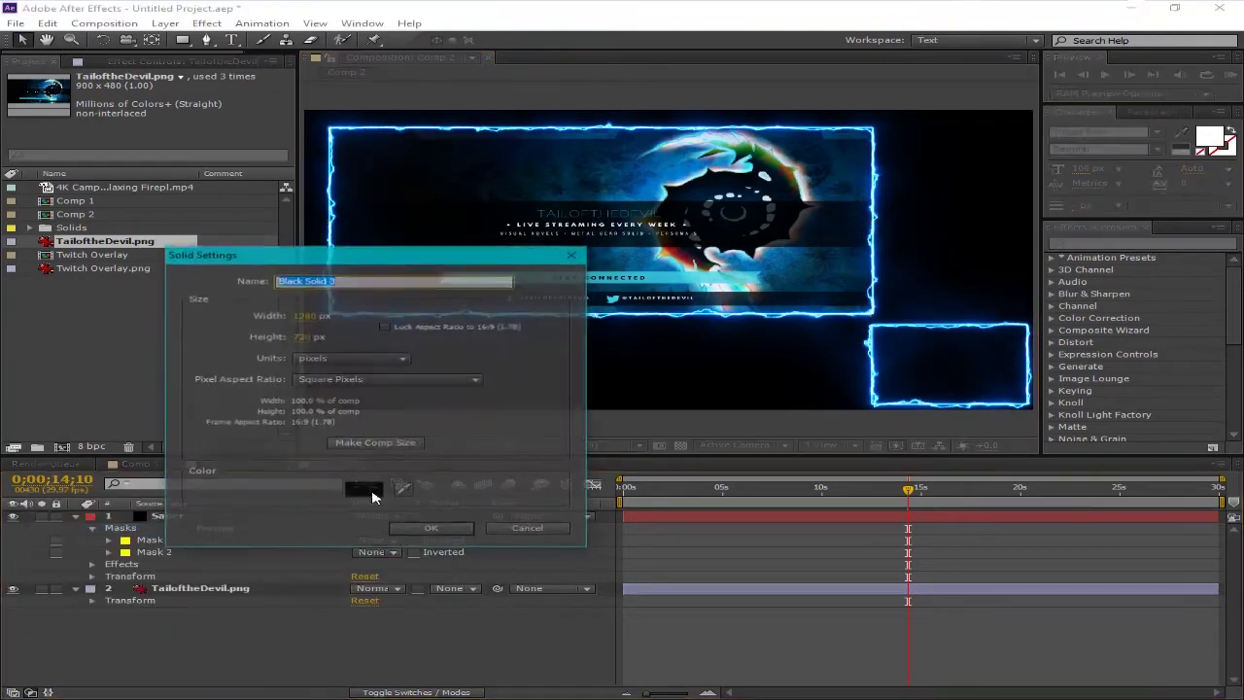
left_click(365, 490)
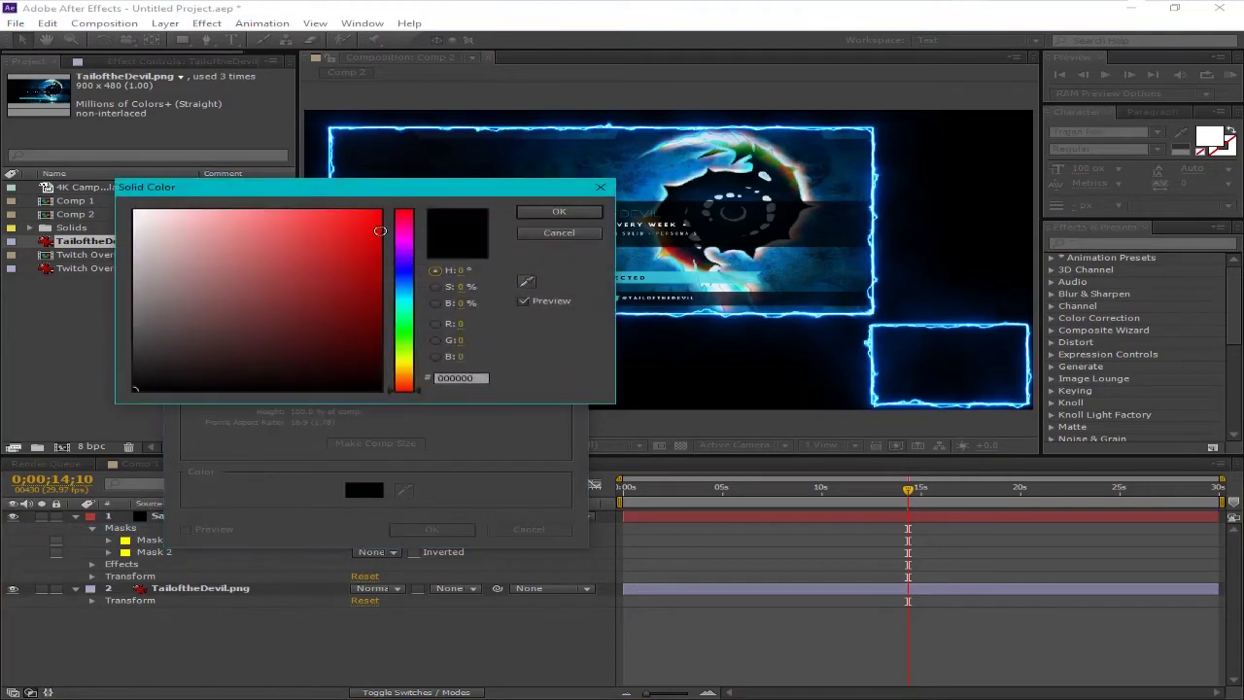
left_click(378, 243)
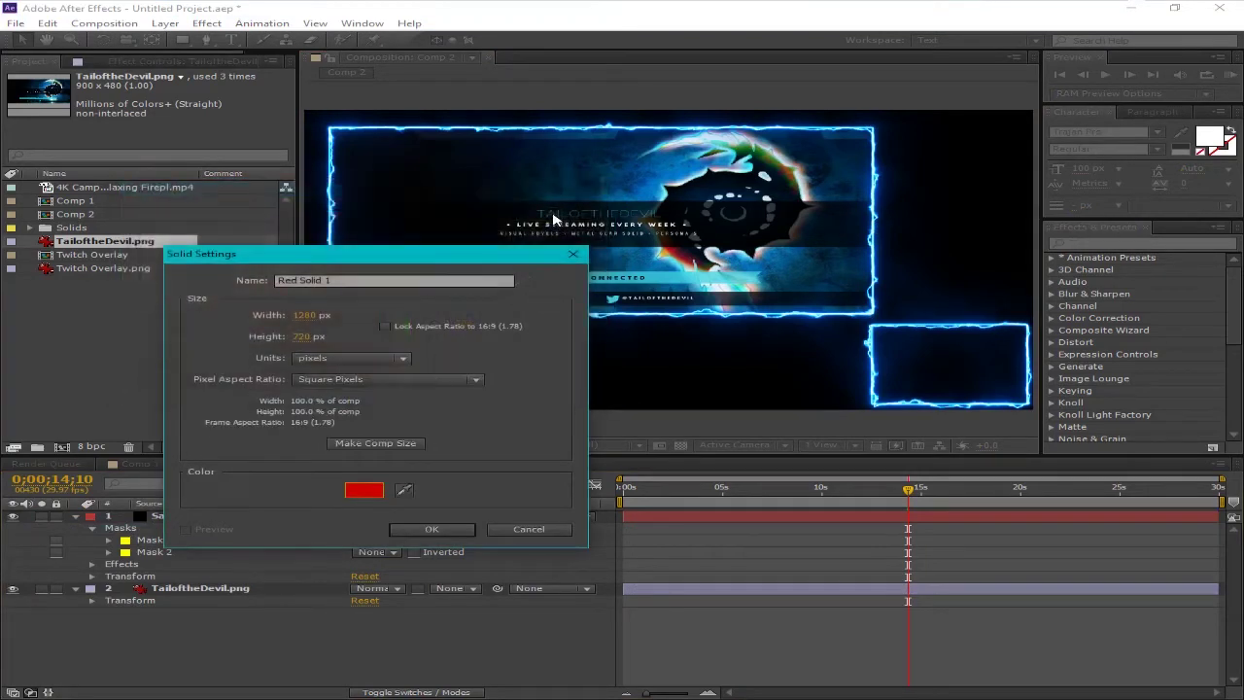
left_click(439, 529)
left_click_drag(268, 524, 276, 651)
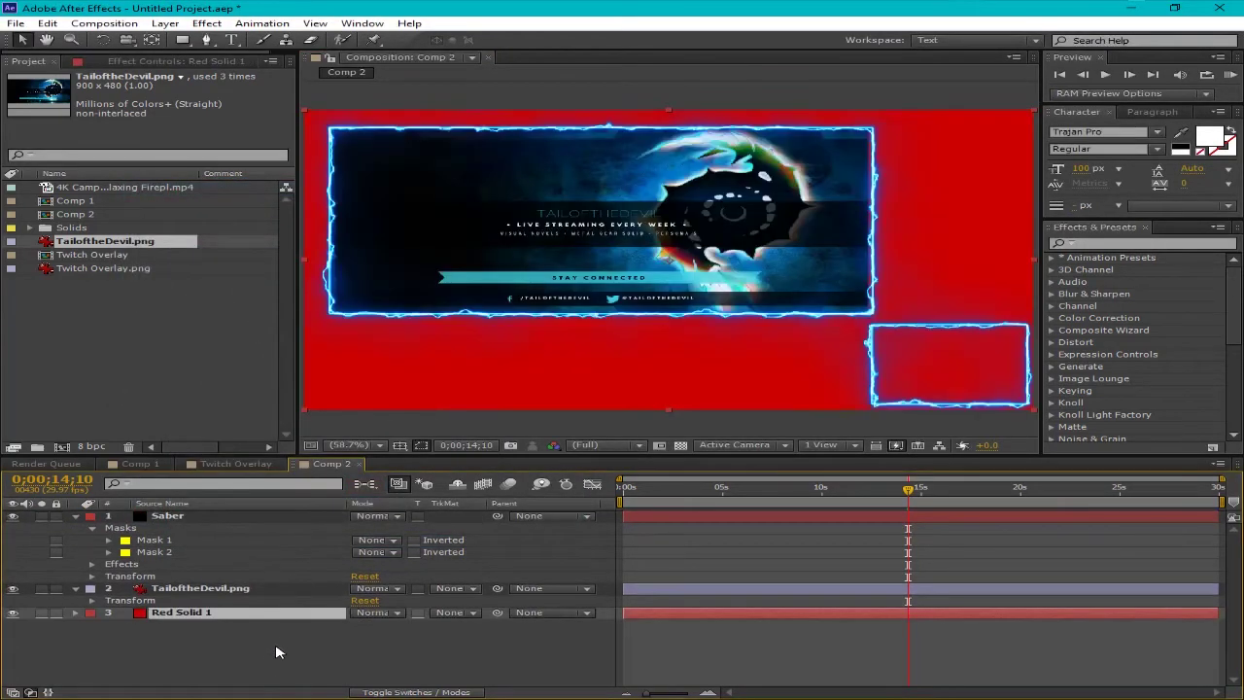
- Try the Disable, Mask Core and Mask Glow alpha modes on the Saber layer, ending back on Enable Masks
left_click(143, 60)
left_click(167, 515)
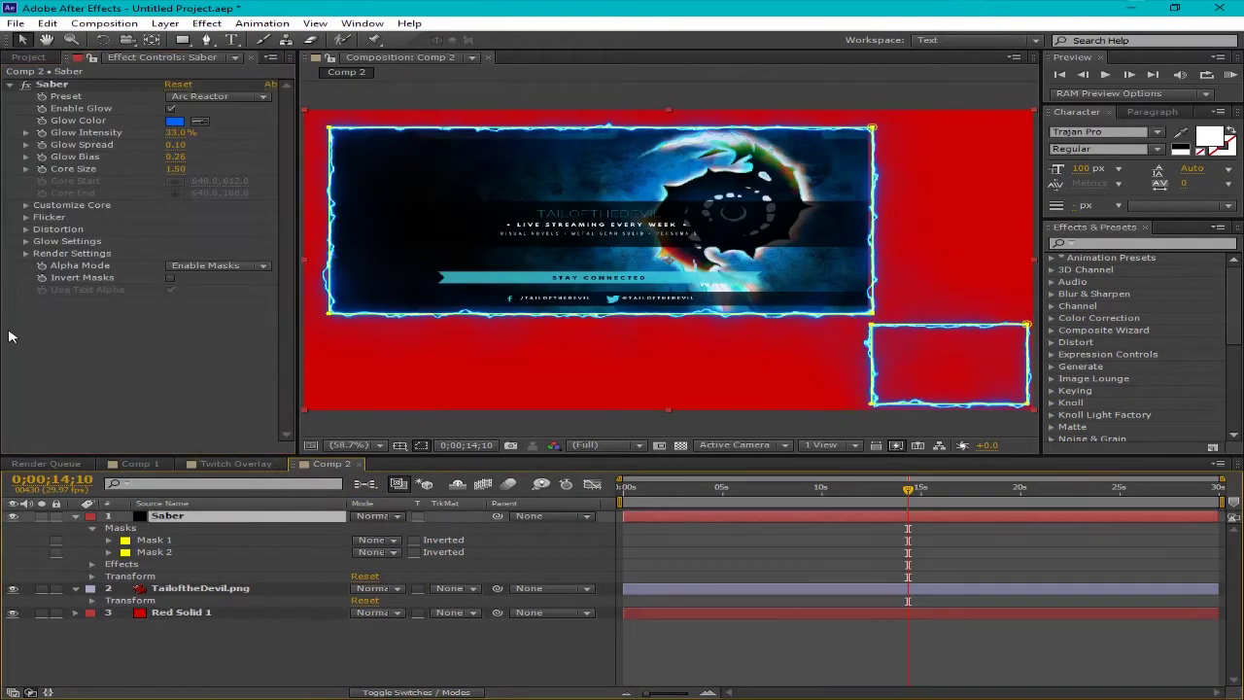
left_click(216, 267)
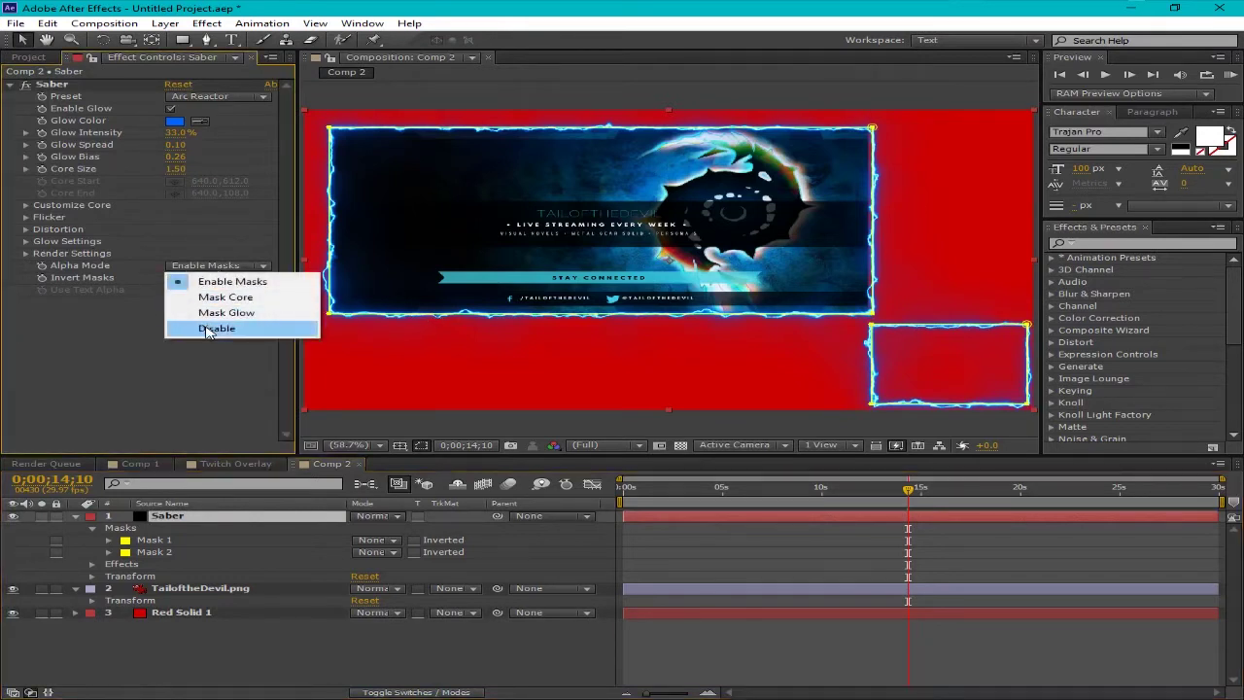
left_click(207, 331)
left_click(251, 265)
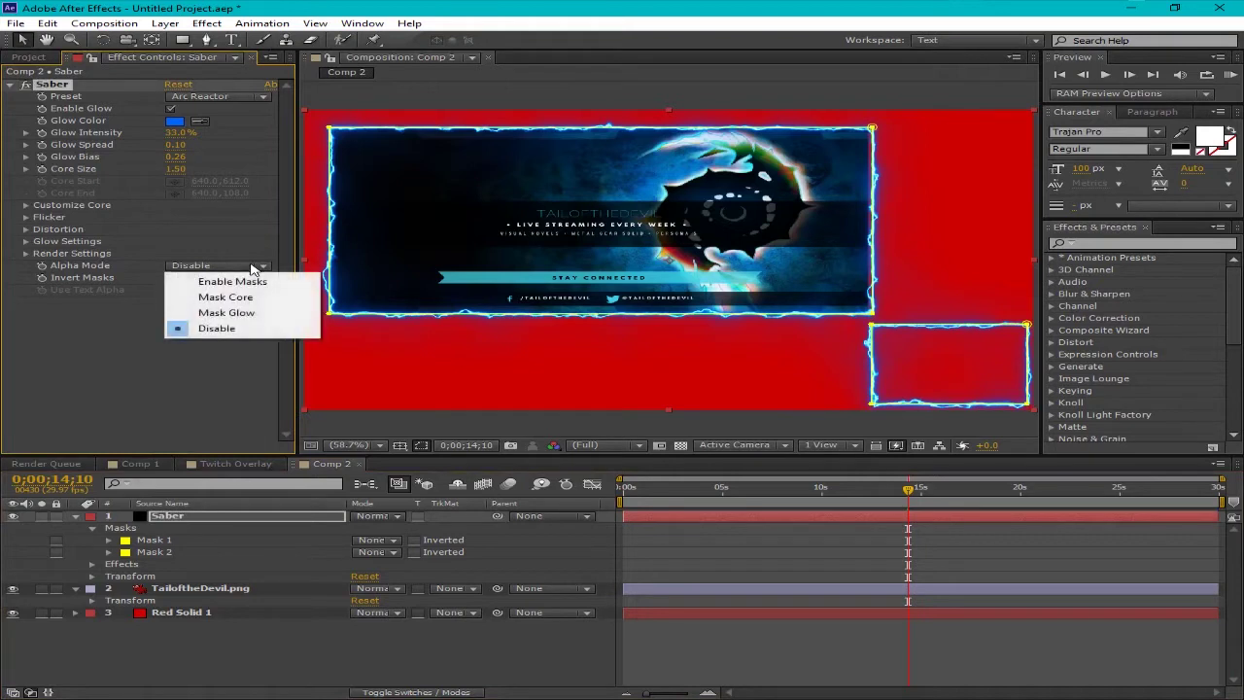
left_click(253, 299)
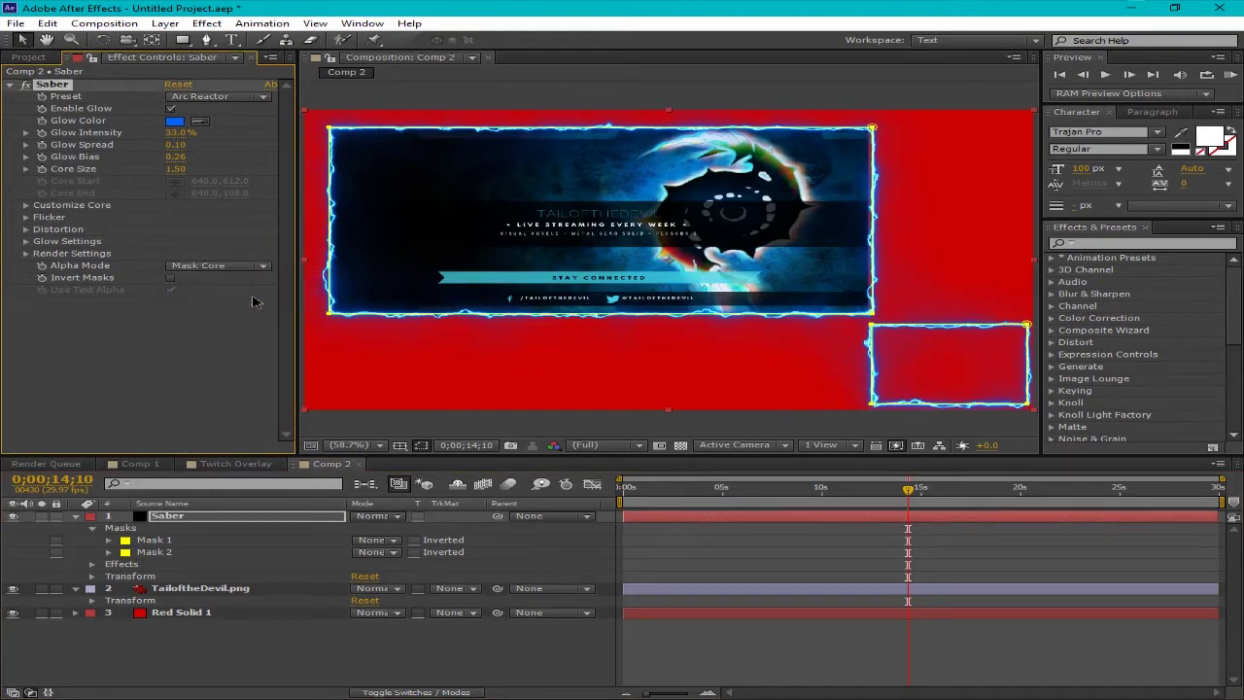
left_click(260, 268)
left_click(243, 312)
left_click(261, 268)
left_click(251, 277)
- Set Mask 1 and Mask 2 of the Saber layer to Add mode and hide the mask outlines in the composition view
left_click(389, 541)
left_click(392, 570)
left_click(389, 551)
left_click(395, 583)
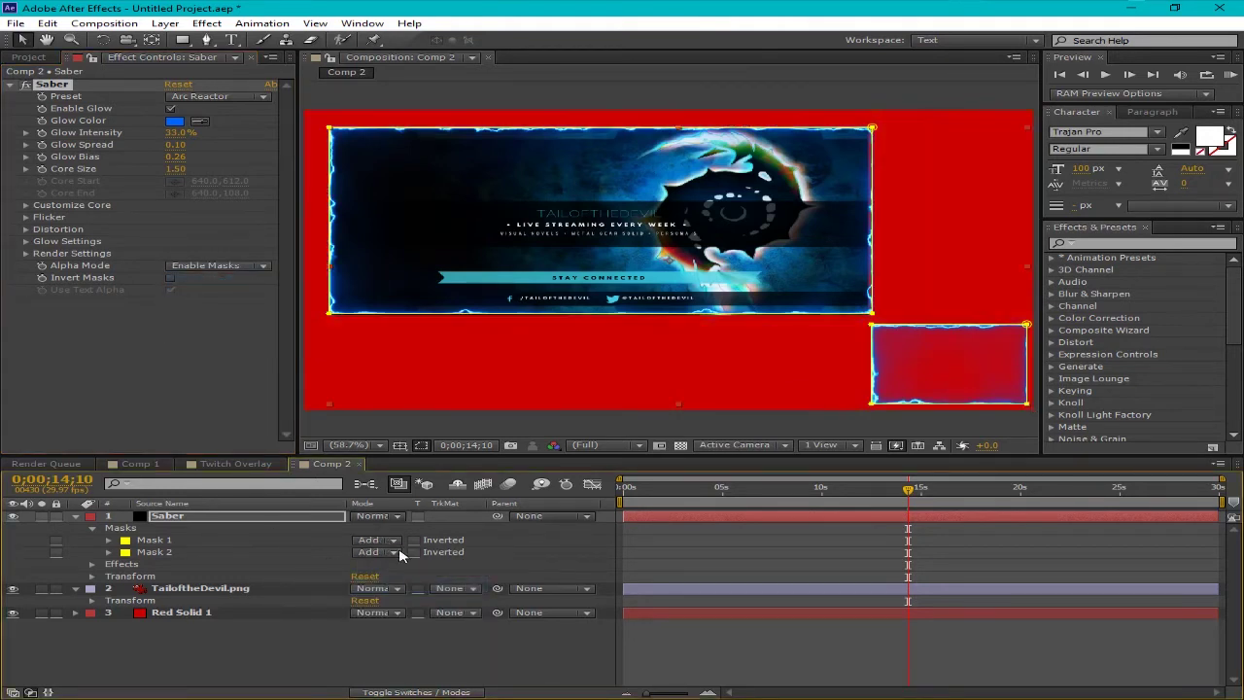
left_click(421, 445)
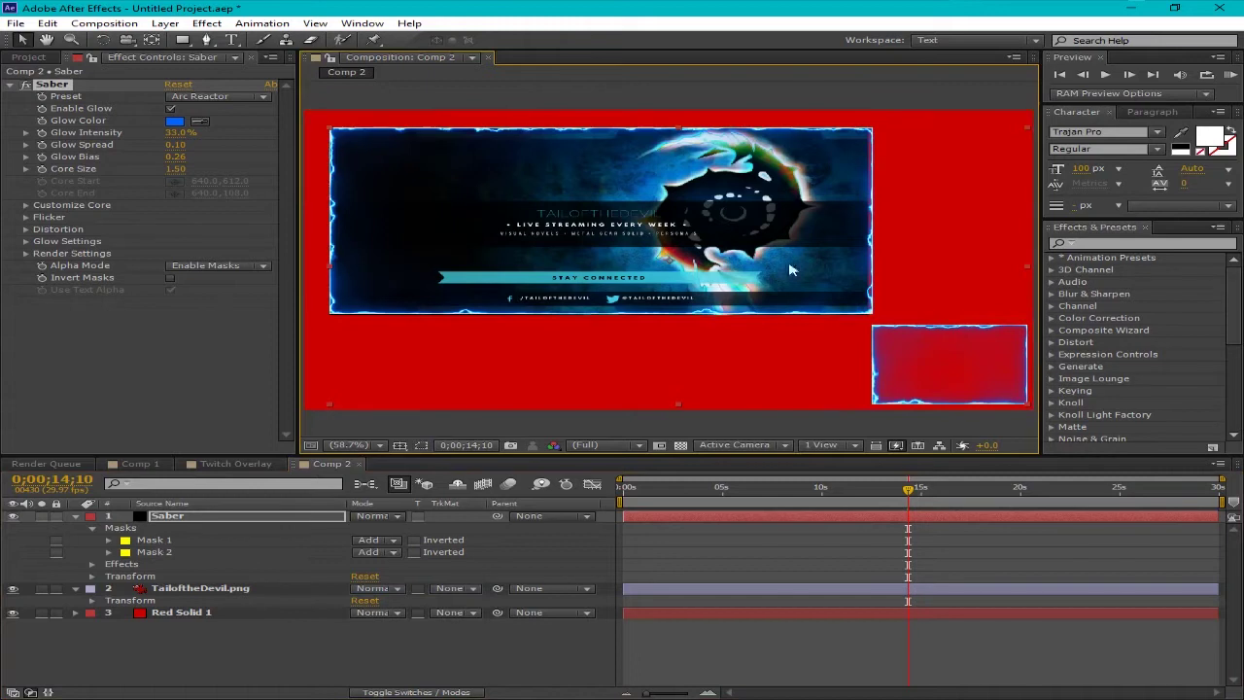
- Keep the Saber effect's alpha mode on Enable Masks and turn on Invert Masks
left_click(259, 266)
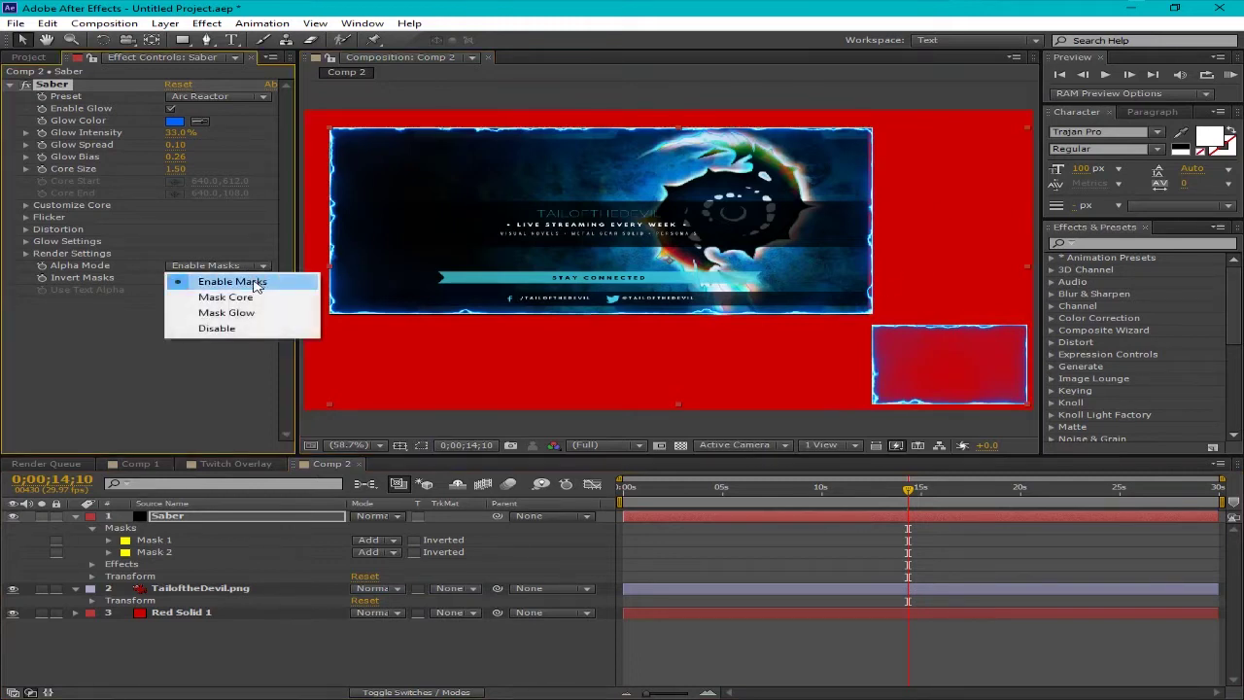
left_click(258, 281)
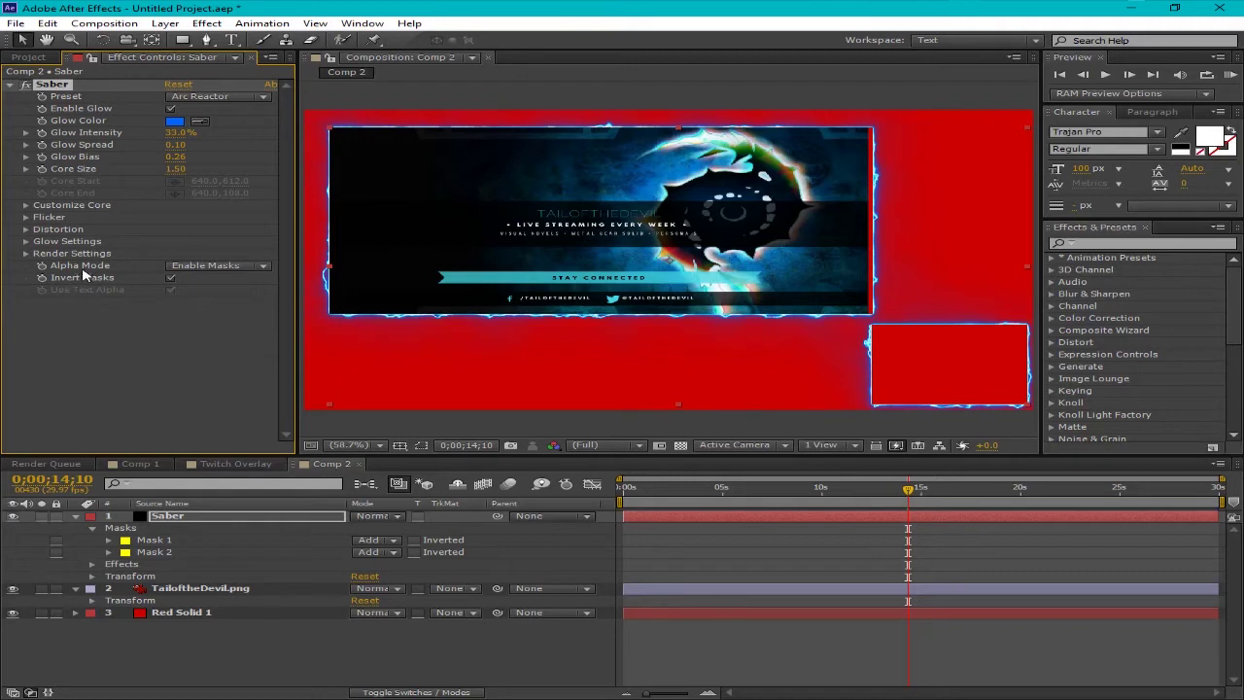
- Try the Mask Core, Mask Glow and Disable alpha modes with the inverted masks and preview the glow at about 3 seconds
left_click(264, 267)
left_click(253, 301)
left_click(255, 268)
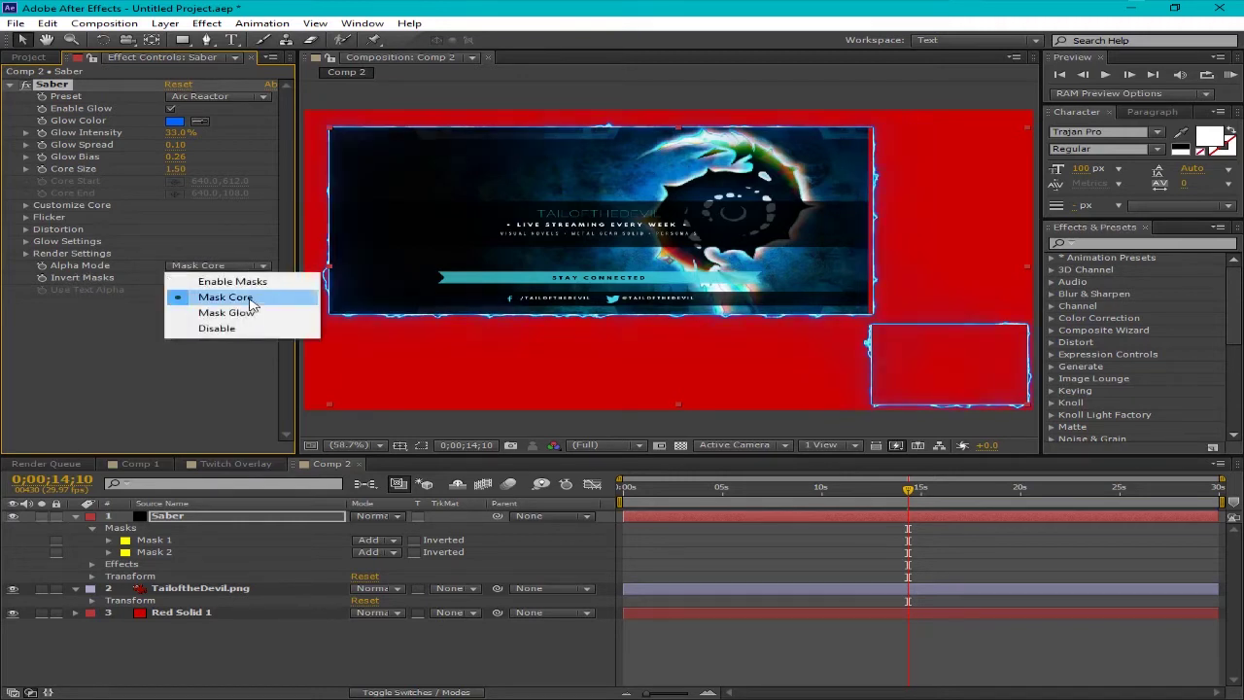
left_click(251, 314)
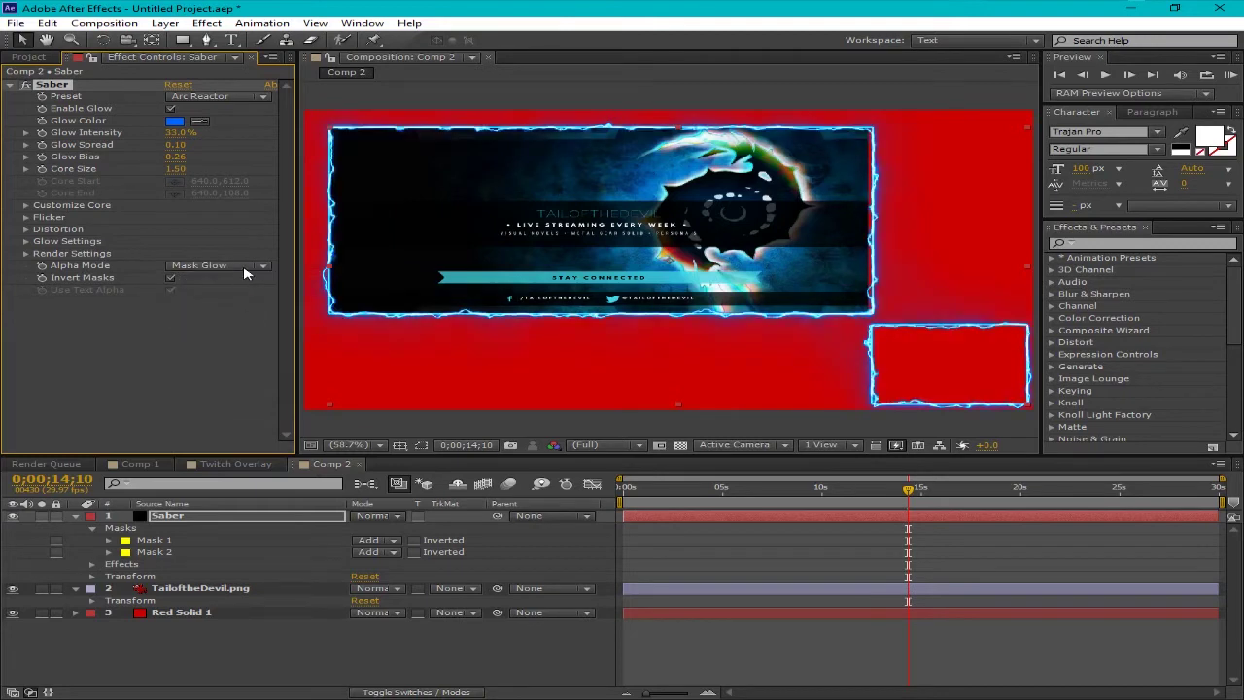
left_click(251, 270)
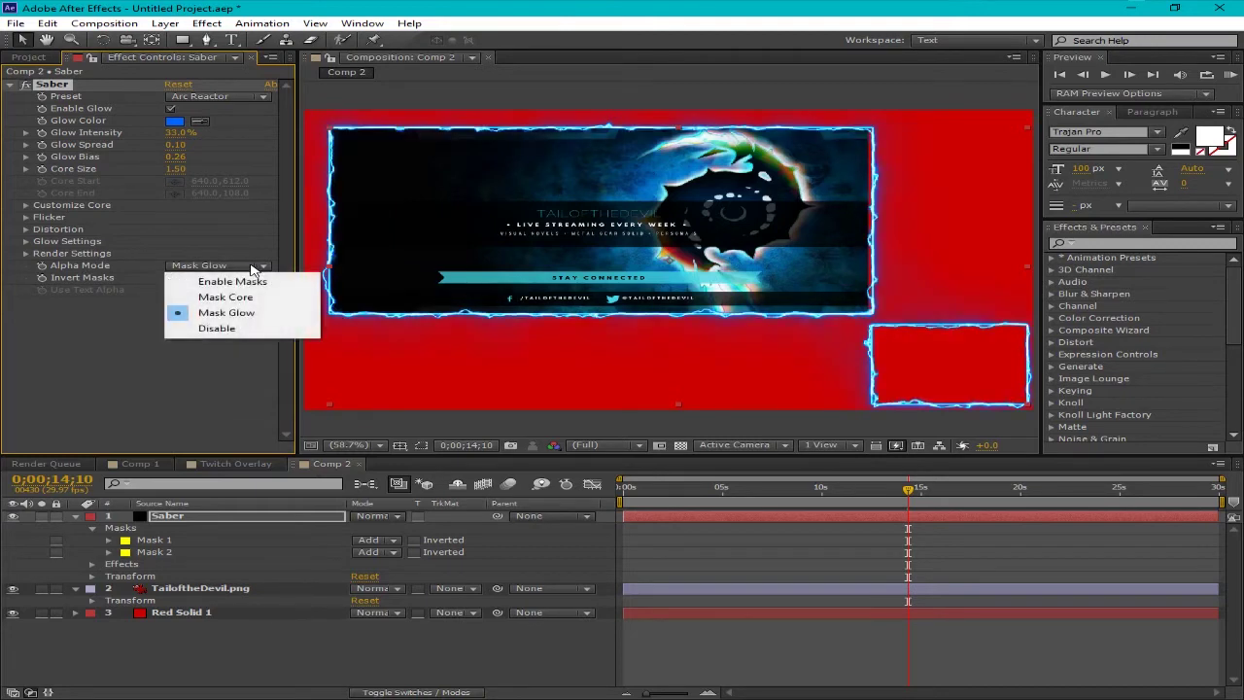
left_click(247, 328)
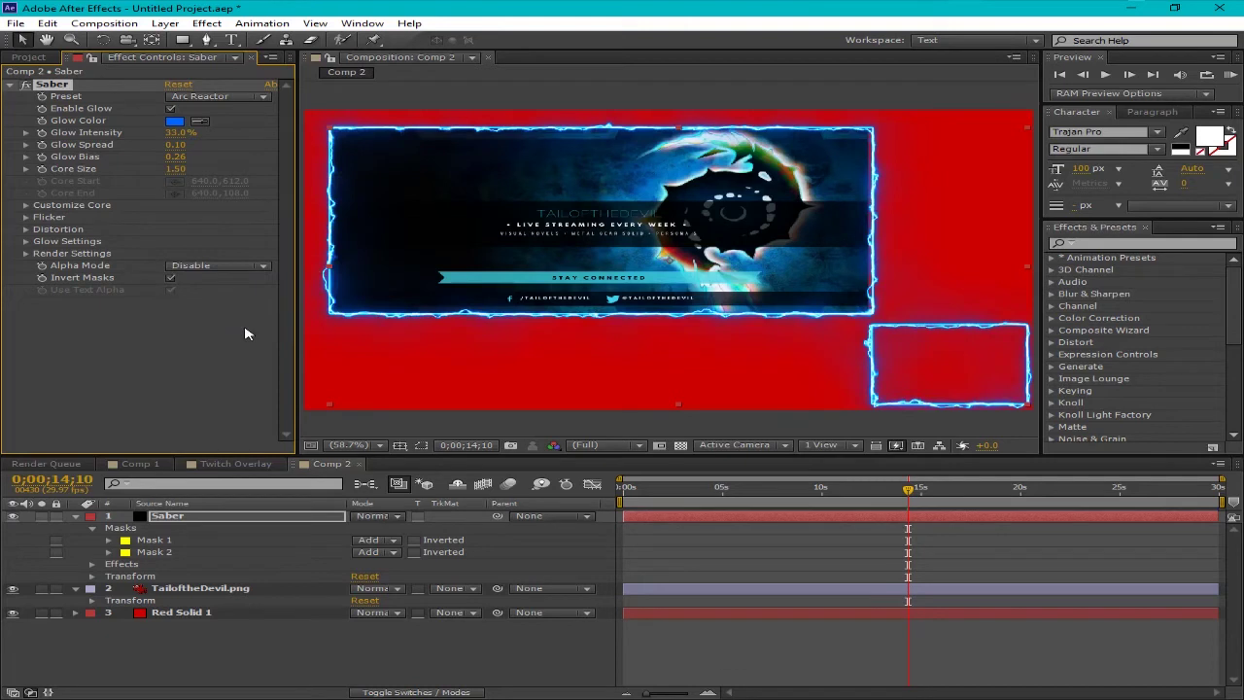
left_click_drag(640, 492, 692, 492)
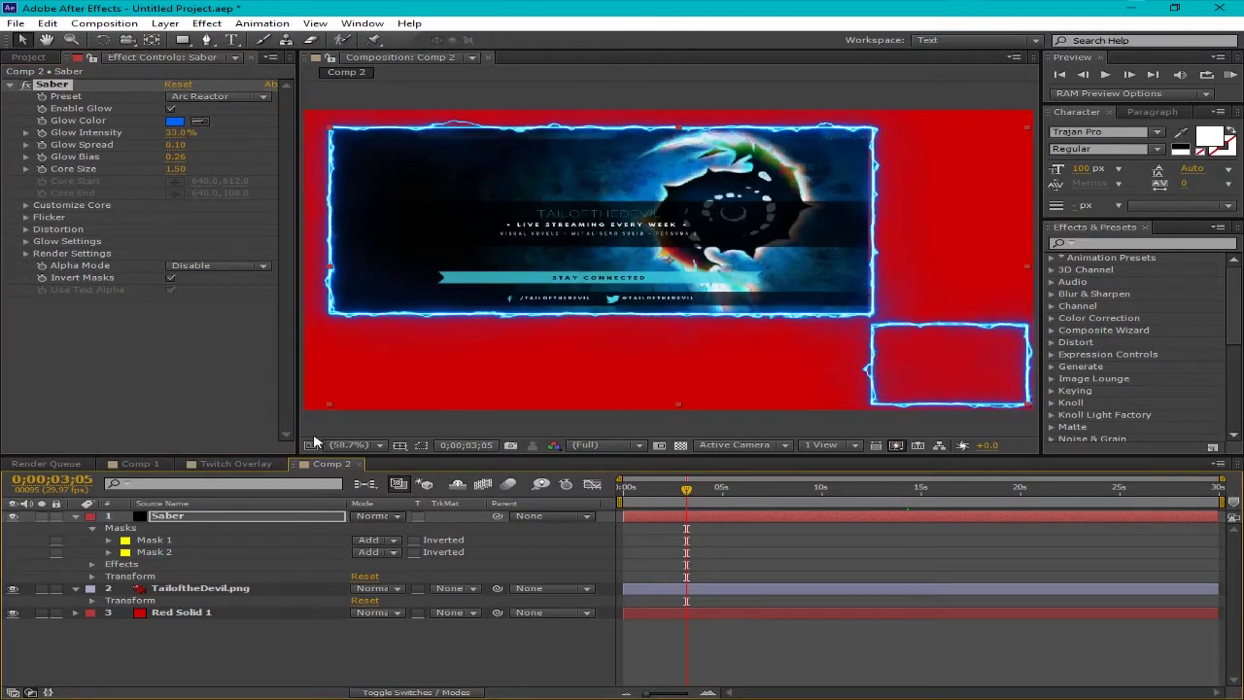
- Try the Inferno preset on the Saber effect and preview the flames at about 6 seconds
left_click(264, 99)
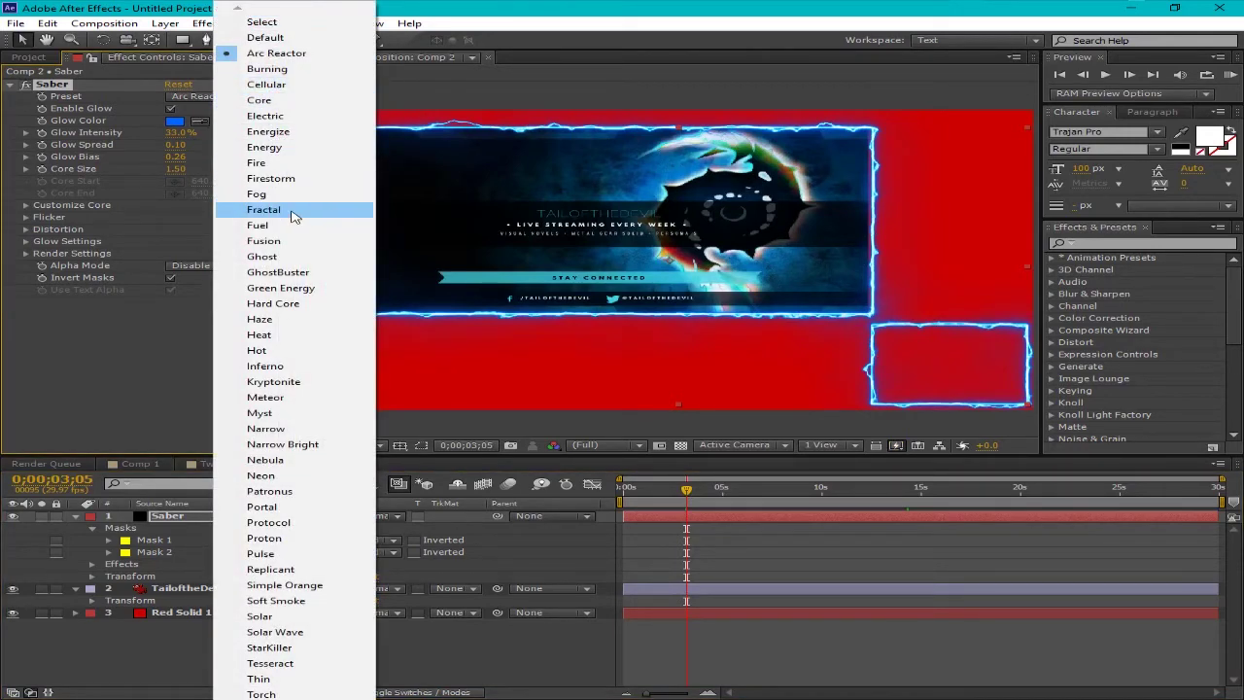
left_click(301, 375)
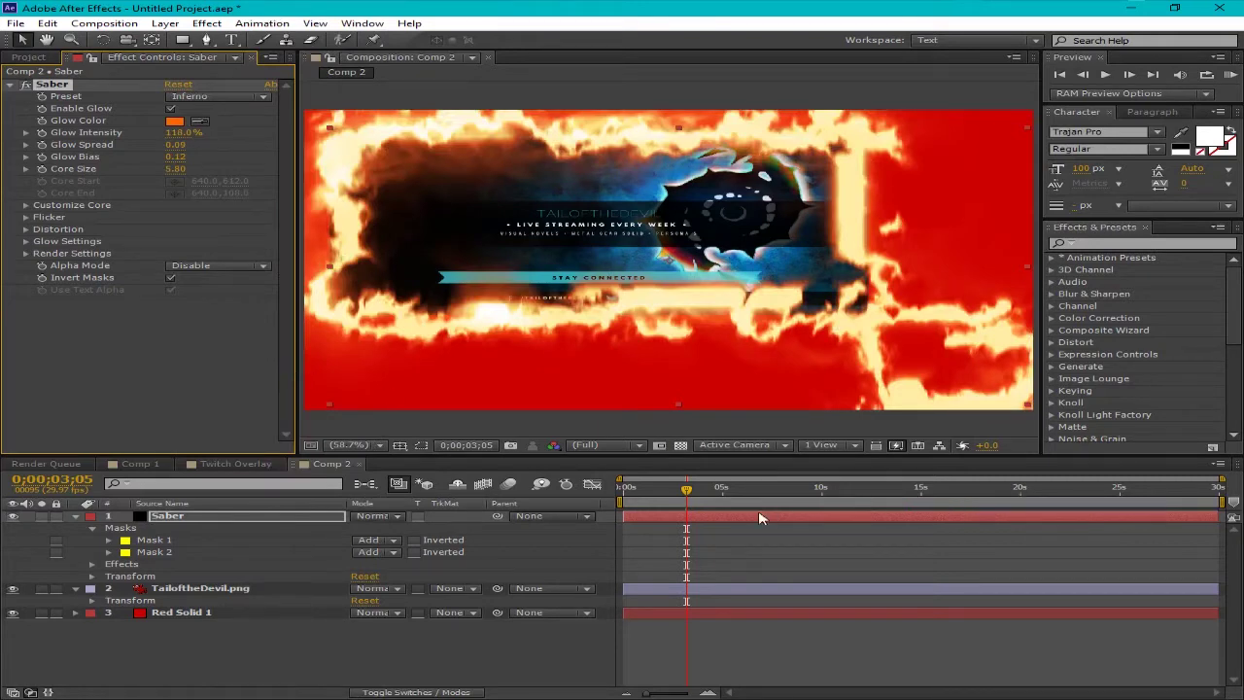
left_click_drag(640, 495, 746, 493)
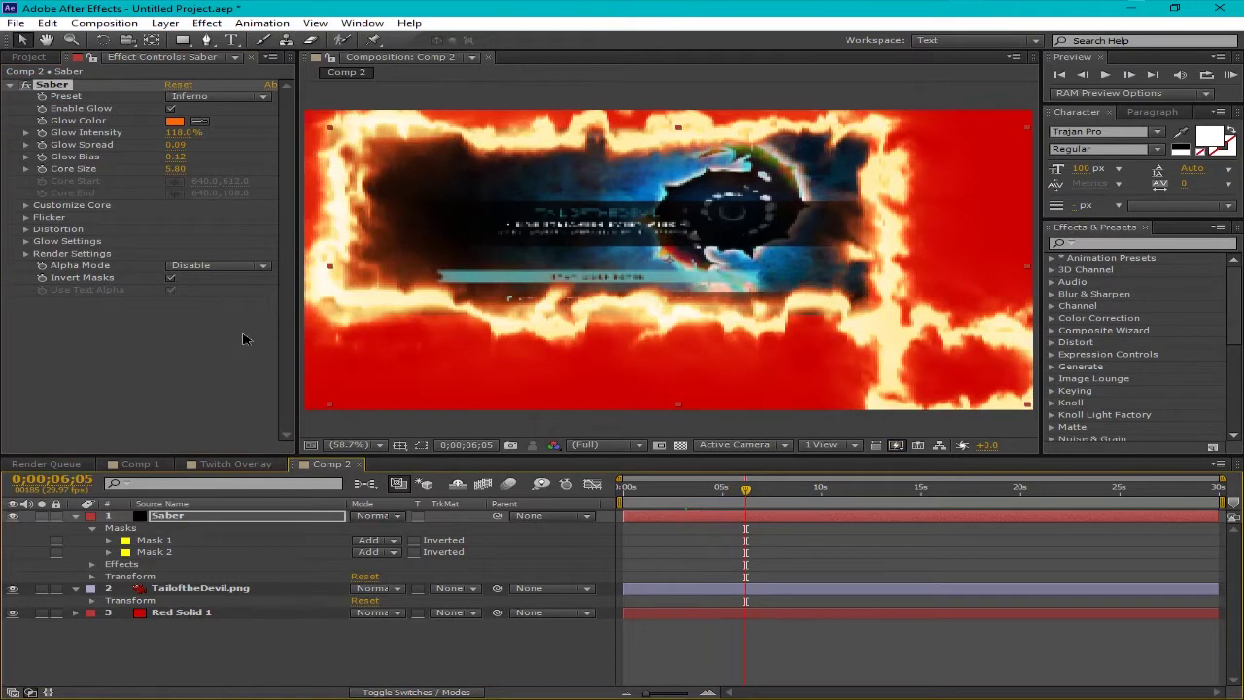
- Try the Enable Masks and Mask Core alpha modes on the Inferno frames, previewing each at a different point in the timeline
left_click(171, 278)
left_click(238, 268)
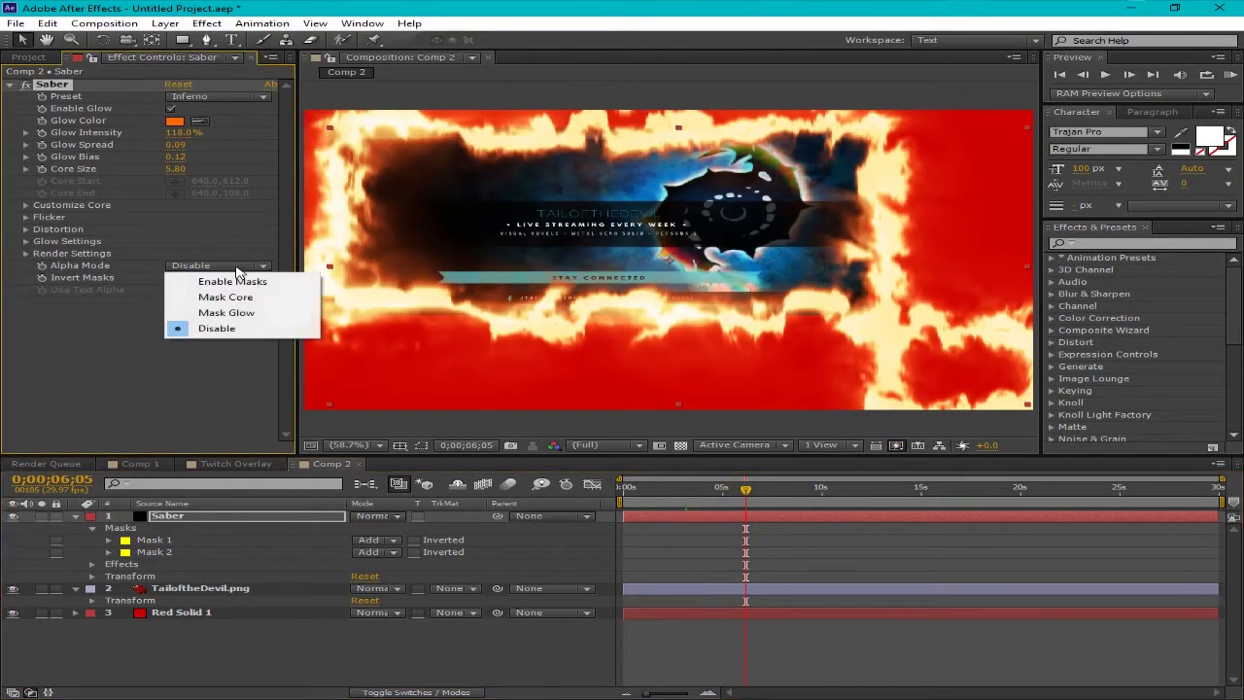
left_click(237, 279)
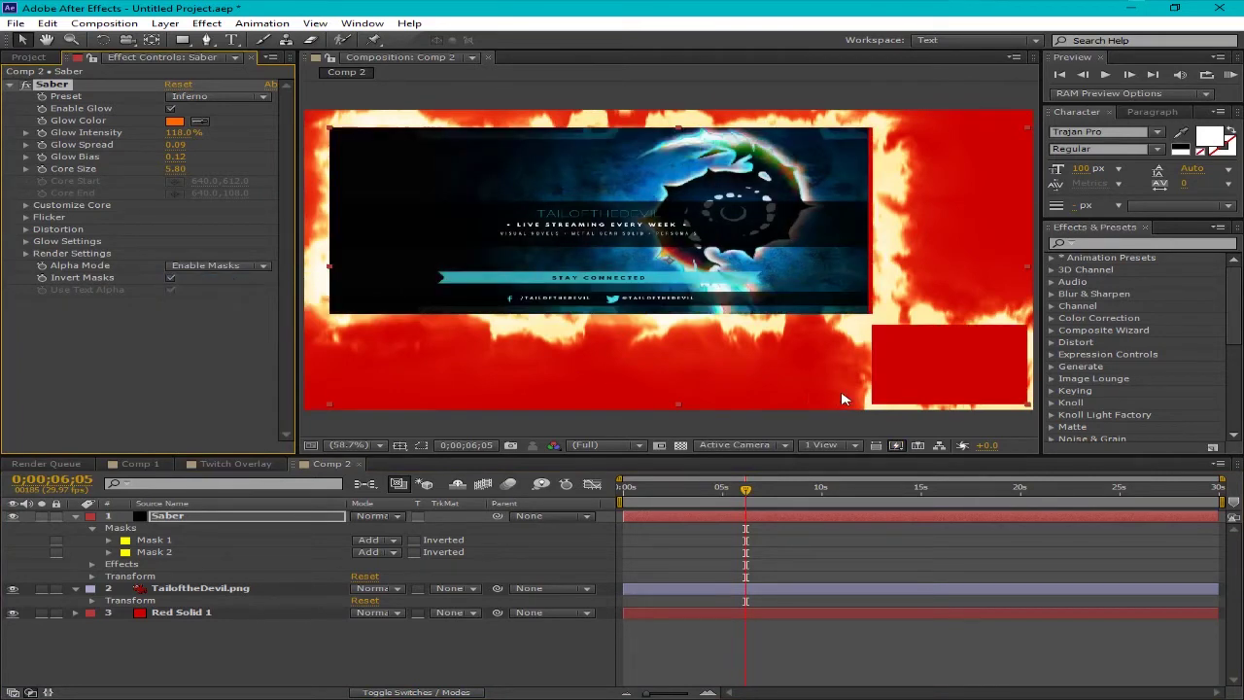
left_click_drag(746, 496, 817, 488)
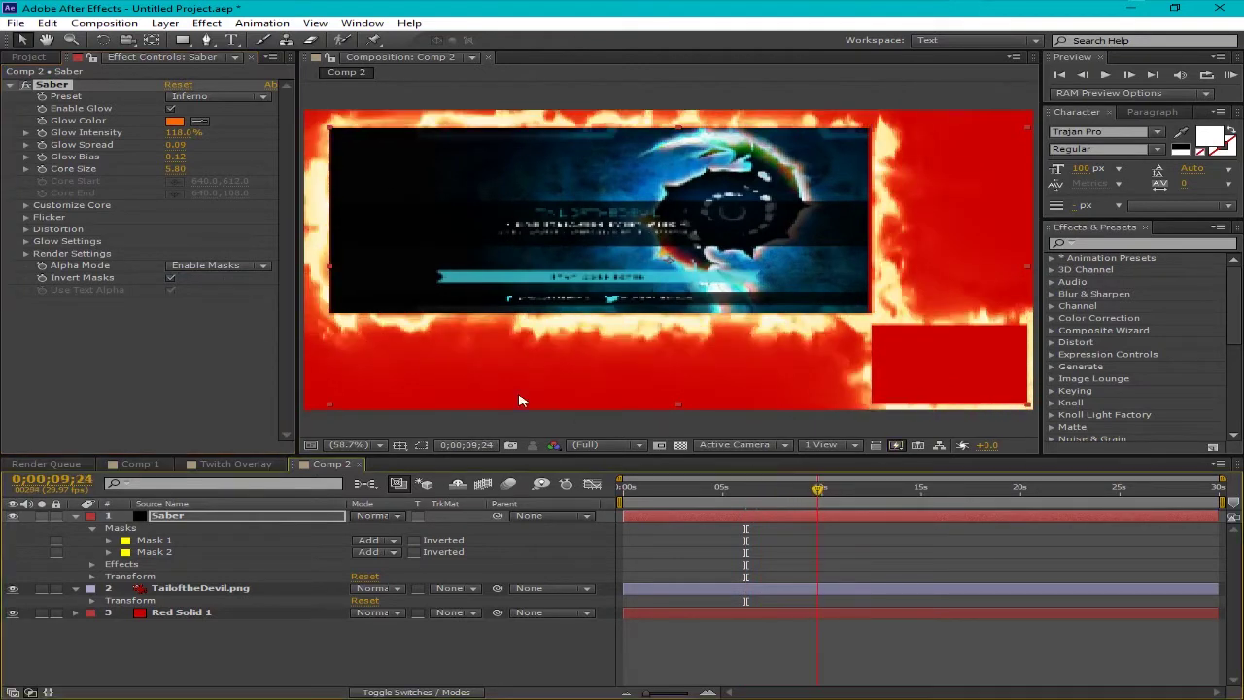
left_click(262, 266)
left_click(260, 297)
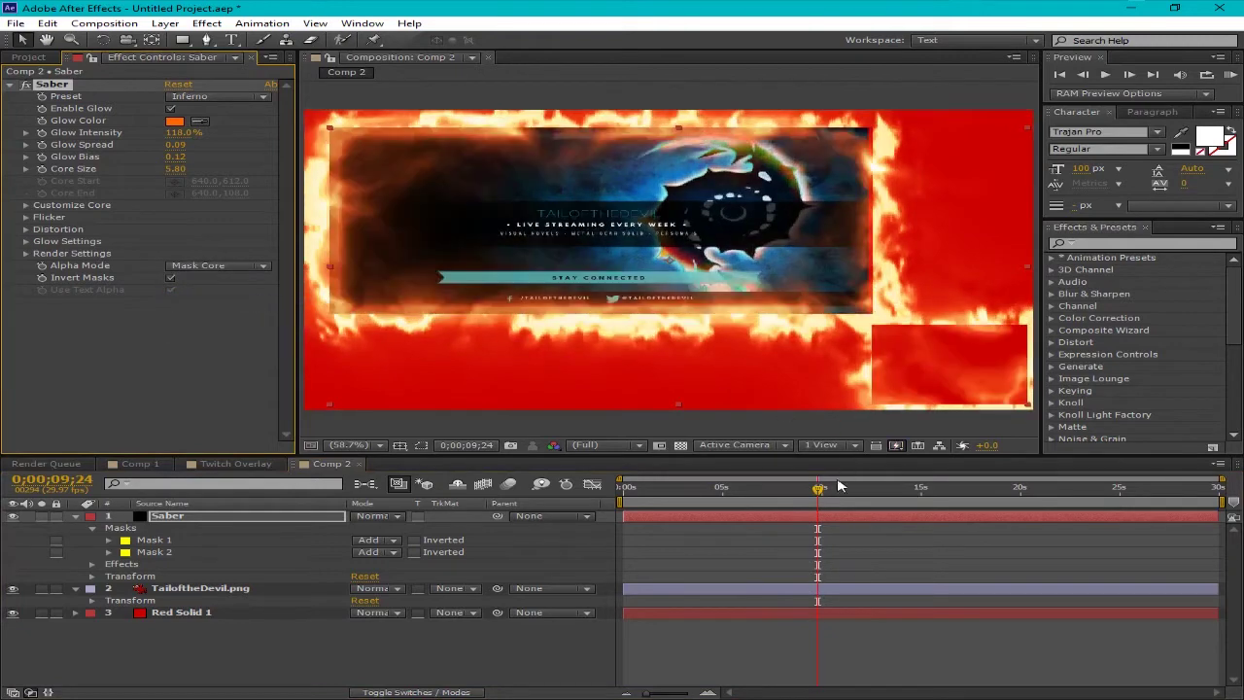
left_click_drag(819, 490, 907, 488)
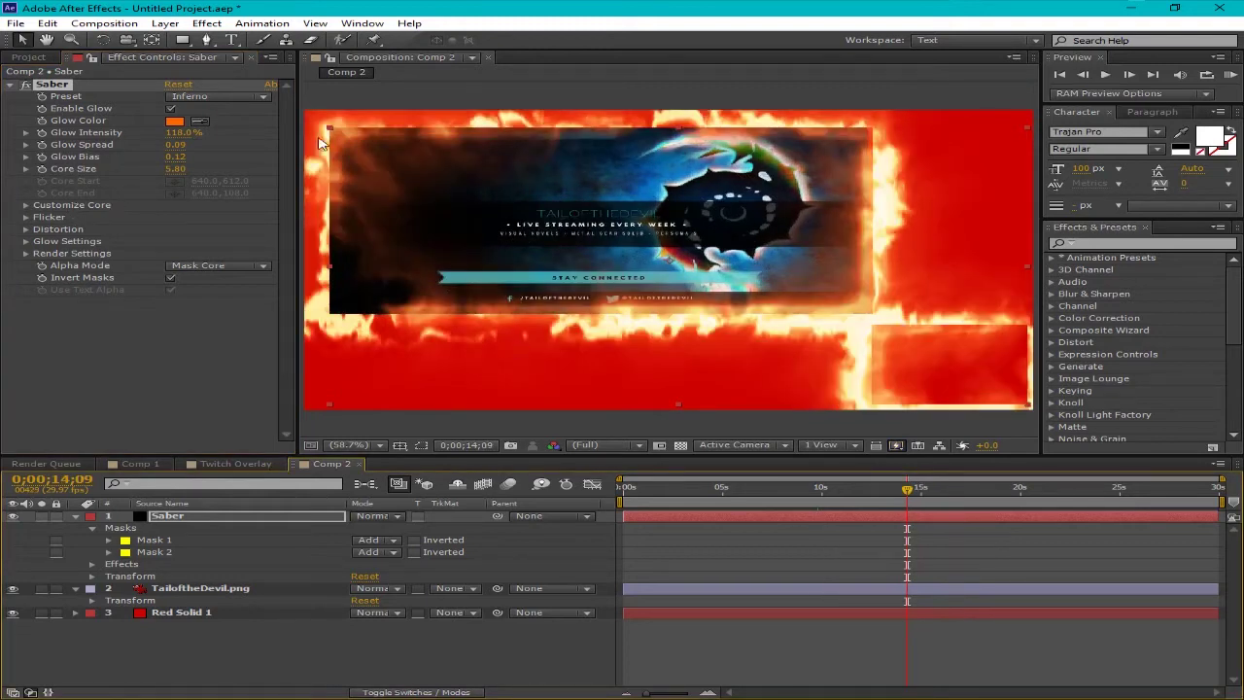
- Apply the Core preset to the Saber effect and set its alpha mode to Disable
left_click(261, 99)
left_click(264, 103)
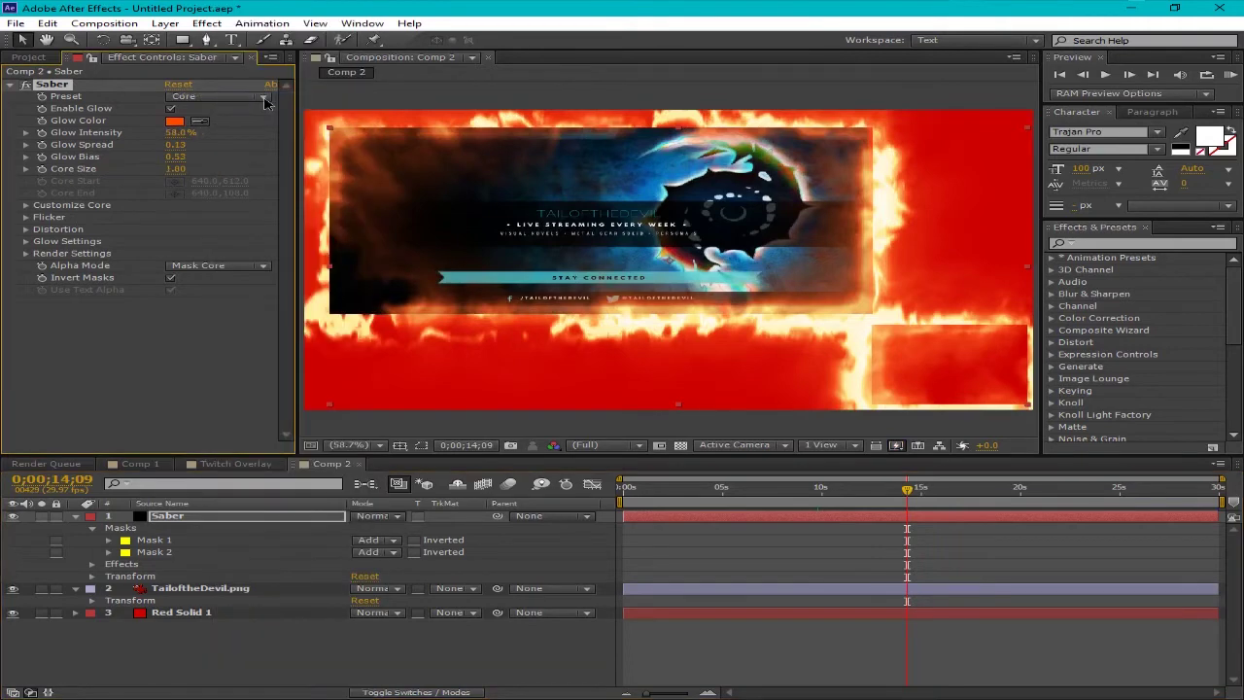
left_click(257, 268)
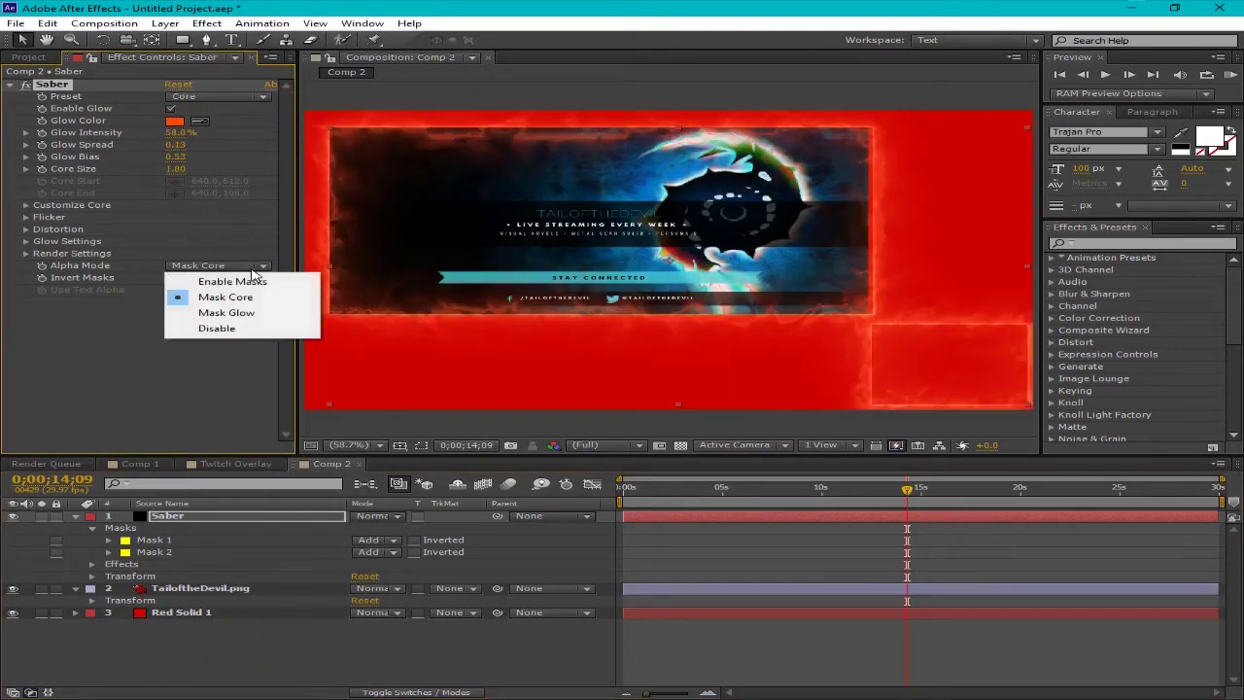
left_click(251, 328)
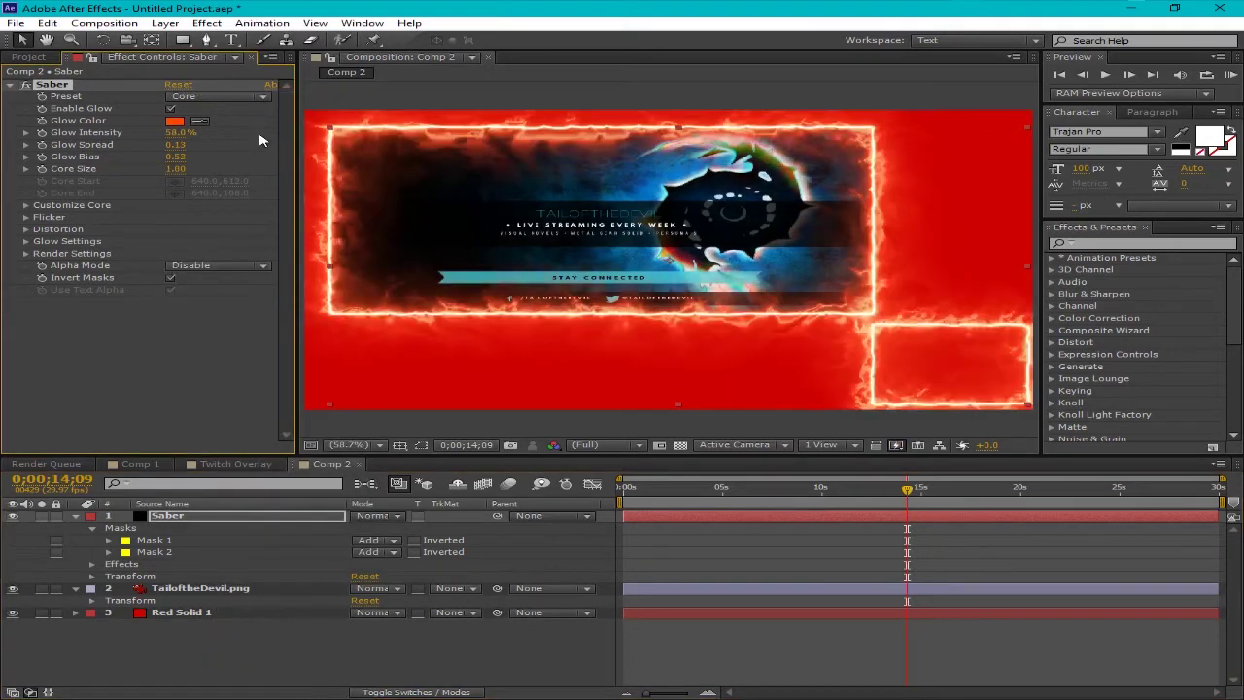
- Try the Protocol and Neon presets on the Saber frames
left_click(260, 100)
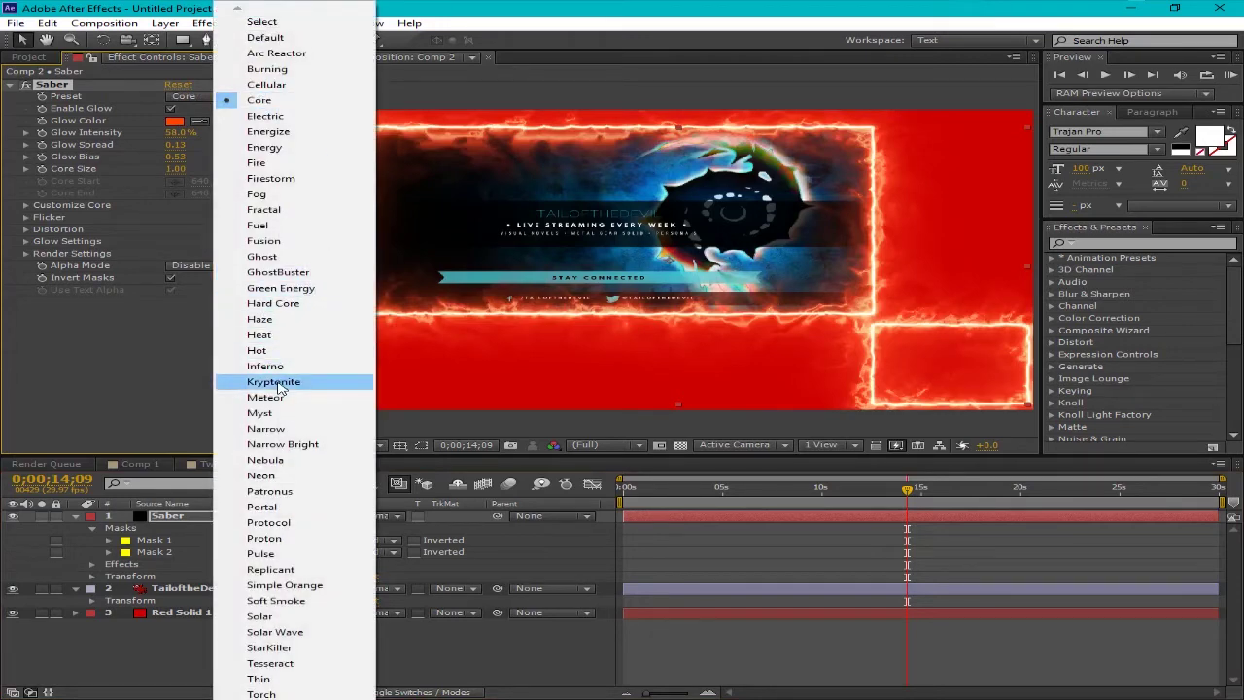
left_click(297, 525)
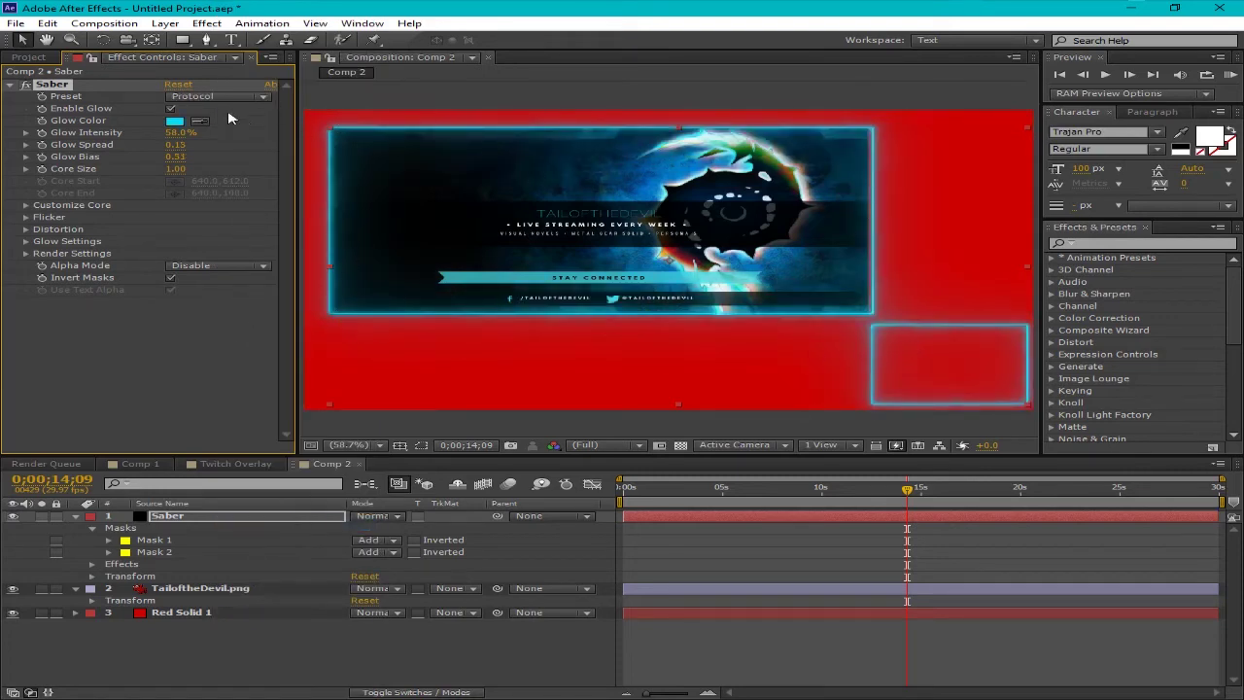
left_click(257, 98)
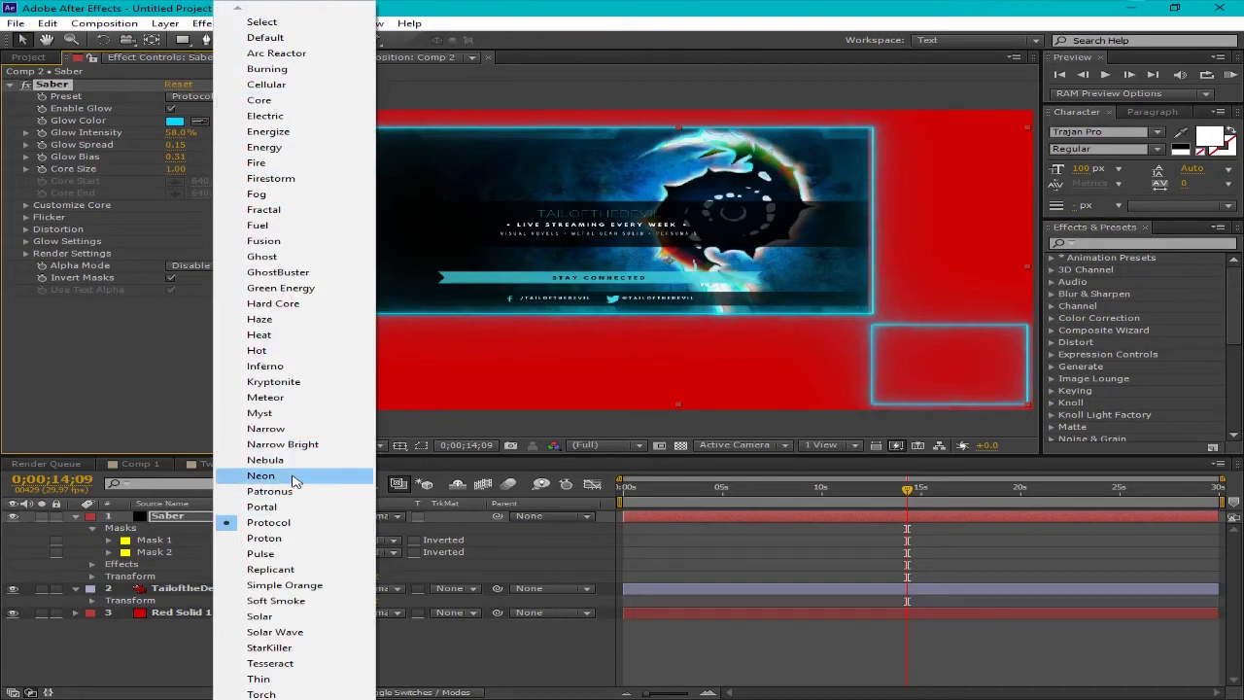
left_click(262, 475)
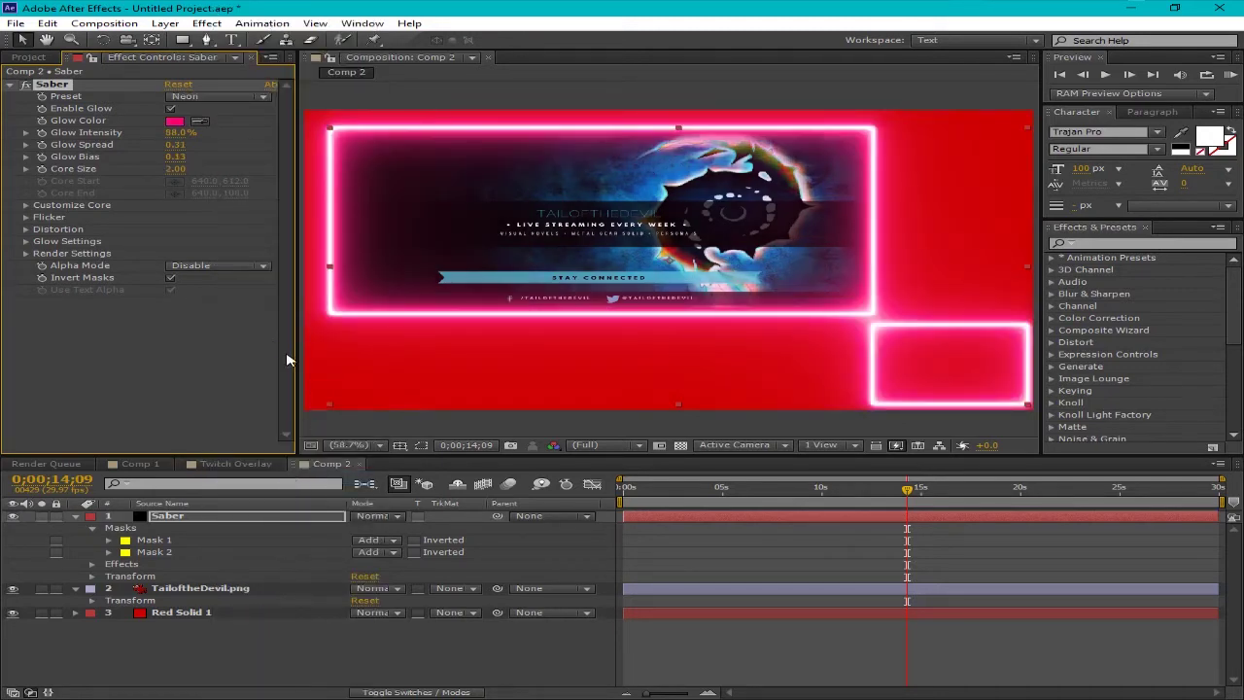
- Apply the GhostBuster preset to the Saber effect and preview the glow along the timeline up to about 15 seconds
left_click(262, 97)
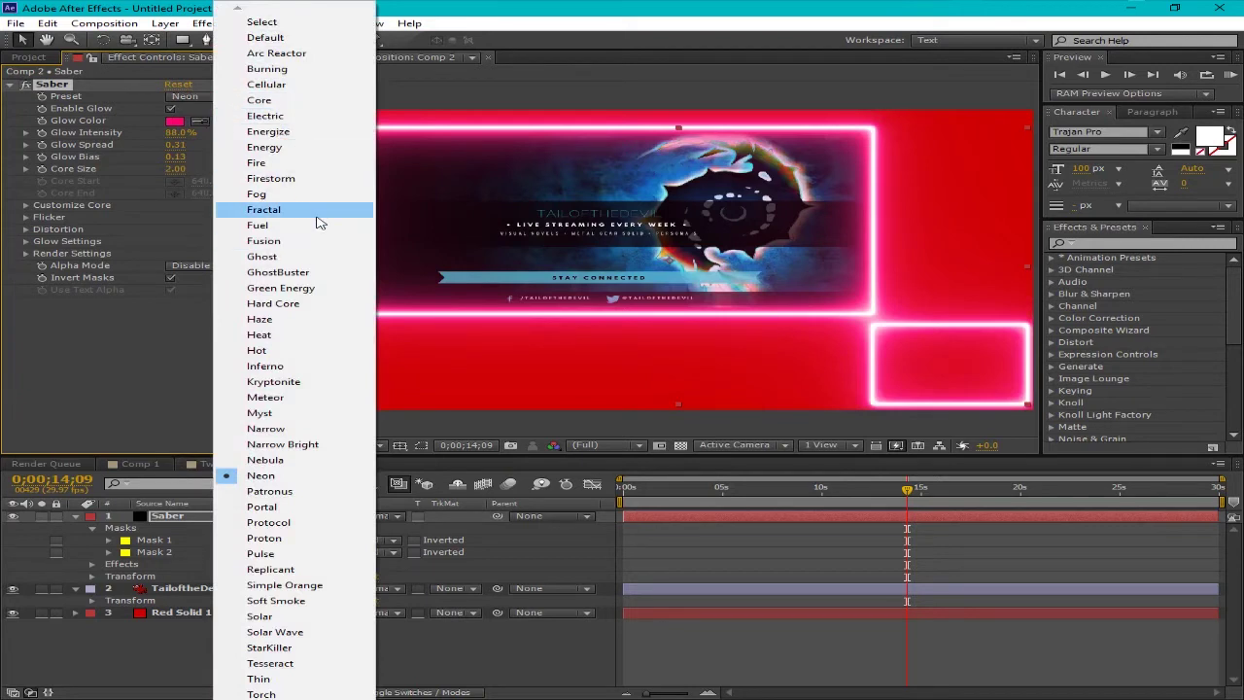
left_click(320, 272)
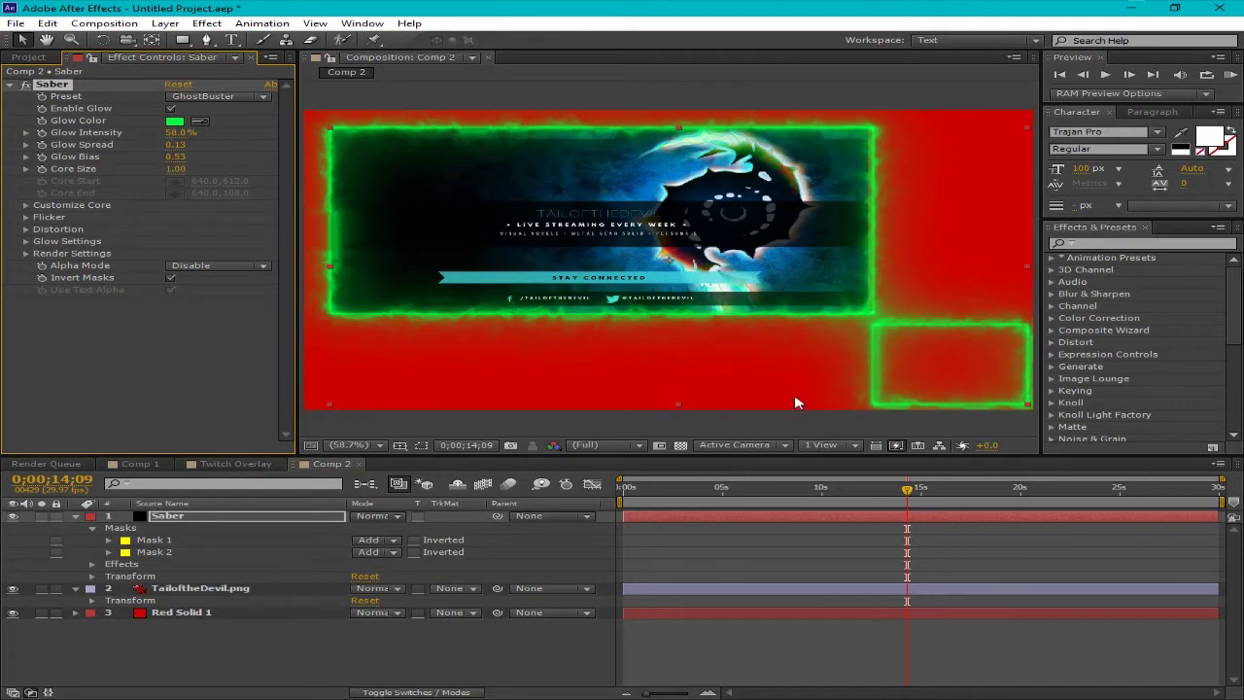
left_click_drag(664, 494, 921, 494)
- Change the Saber glow color to turquoise 01FFD8
left_click(174, 121)
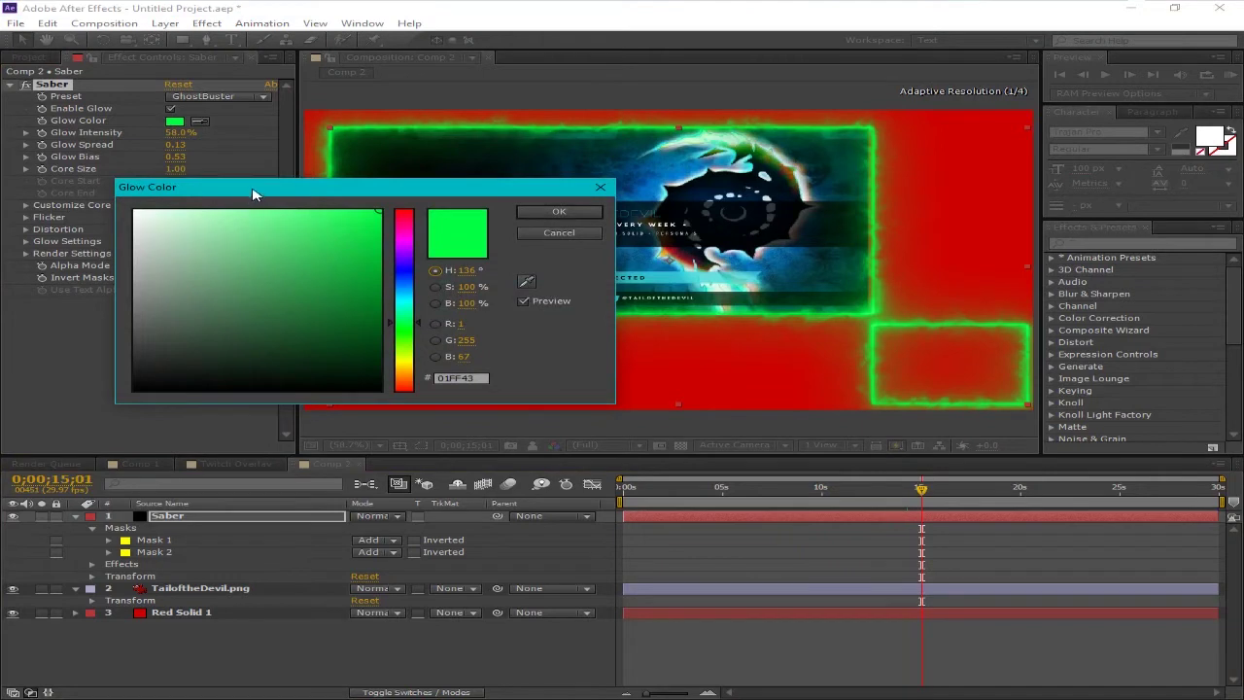
left_click_drag(250, 195, 173, 262)
left_click_drag(330, 312, 333, 375)
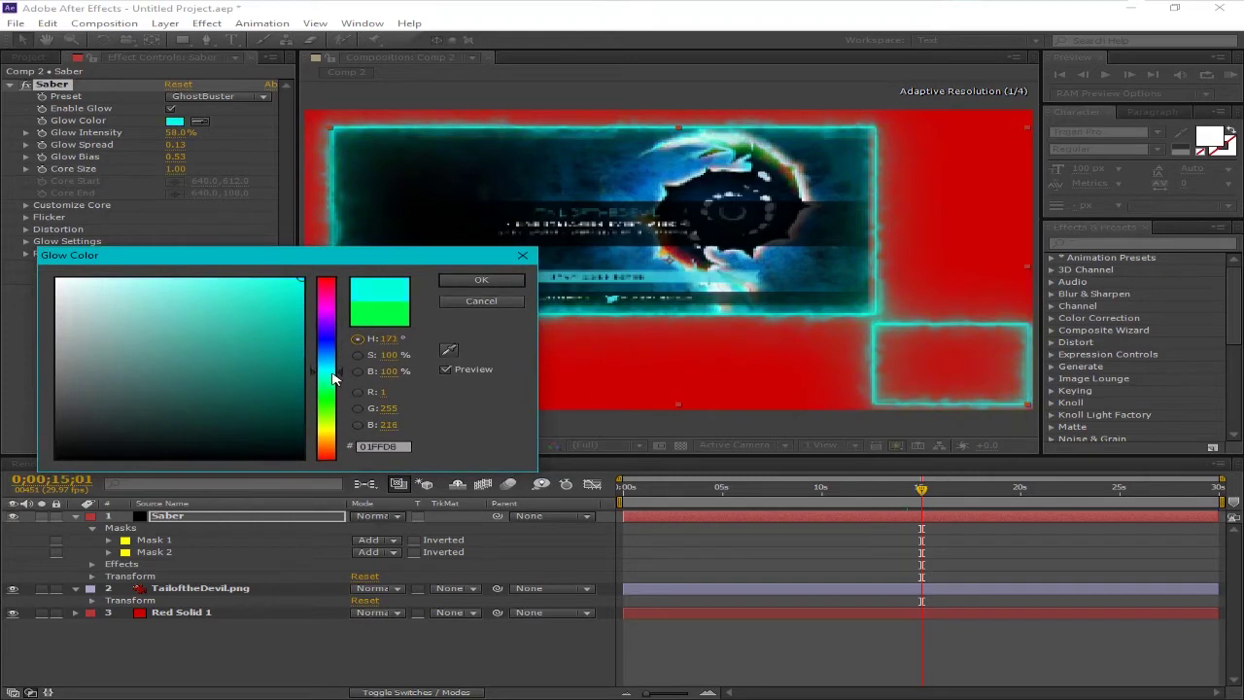
left_click(482, 281)
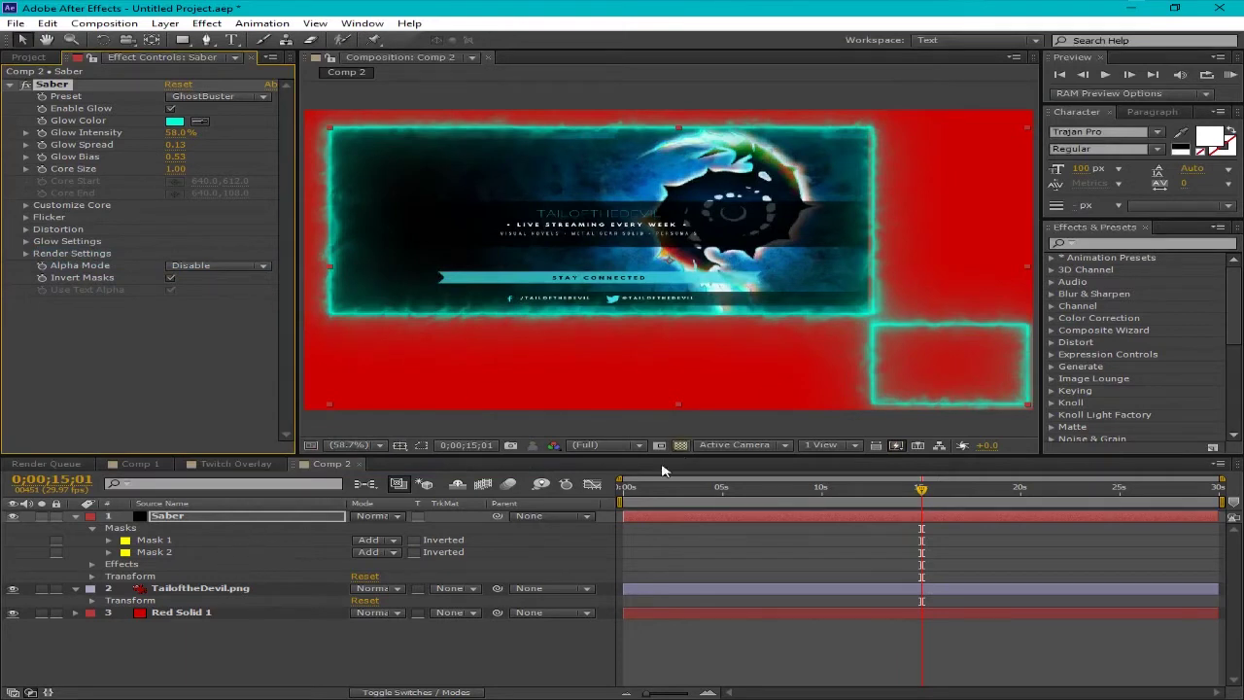
- Hide the Red Solid 1 layer and return the playhead to the start of Comp 2 to preview the frames
left_click(12, 613)
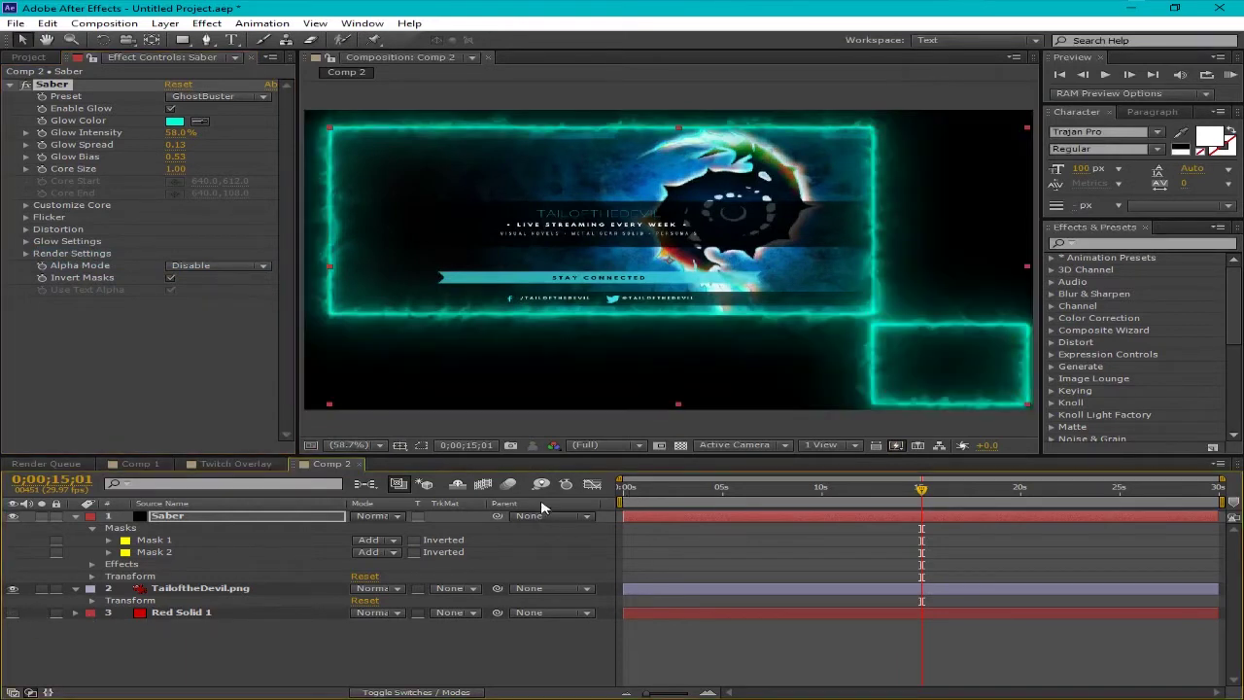
mouse_move(644, 495)
left_mouse_down()
mouse_move(680, 494)
mouse_move(627, 493)
left_mouse_up()
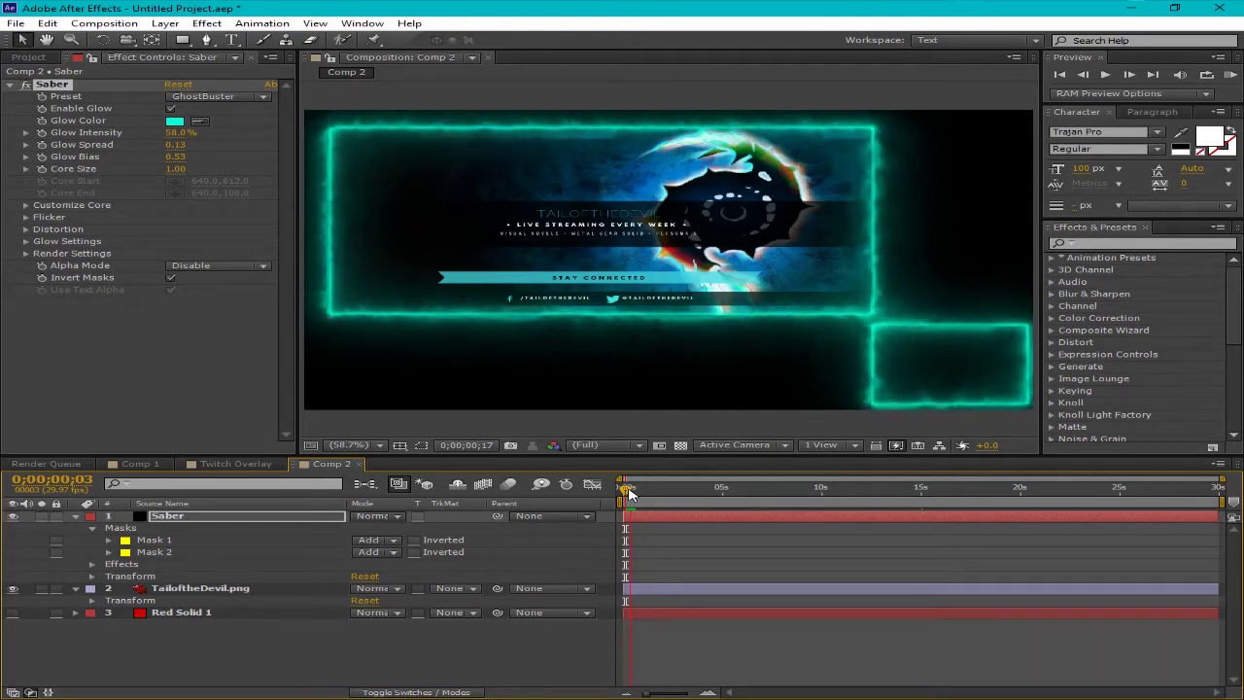
- Collapse the Saber and TailoftheDevil.png layer properties and check the composite briefly against the transparency grid
key("space")
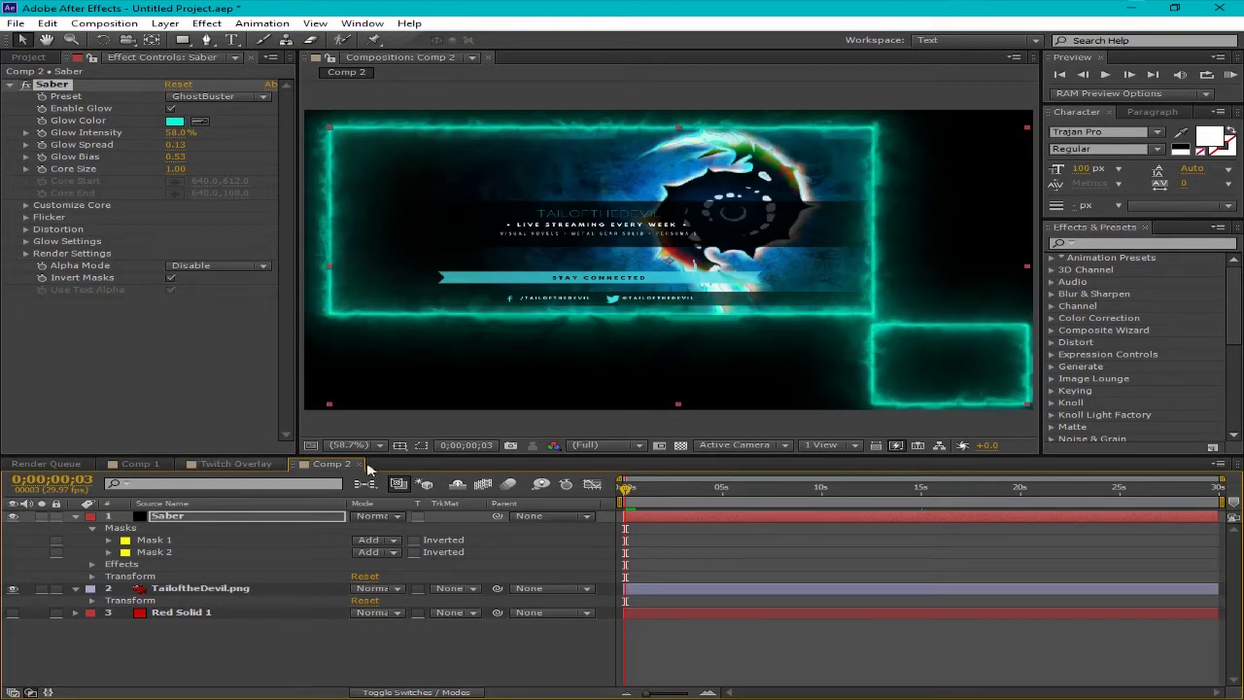
left_click(82, 522)
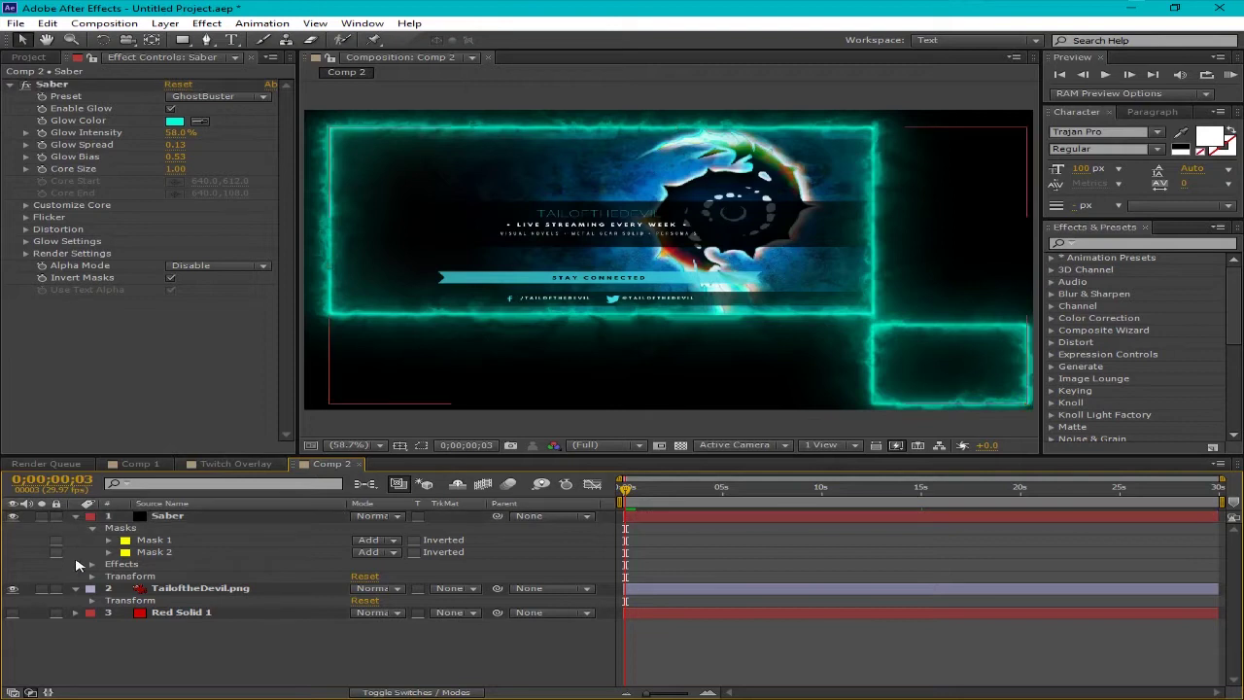
left_click(78, 517)
left_click(78, 527)
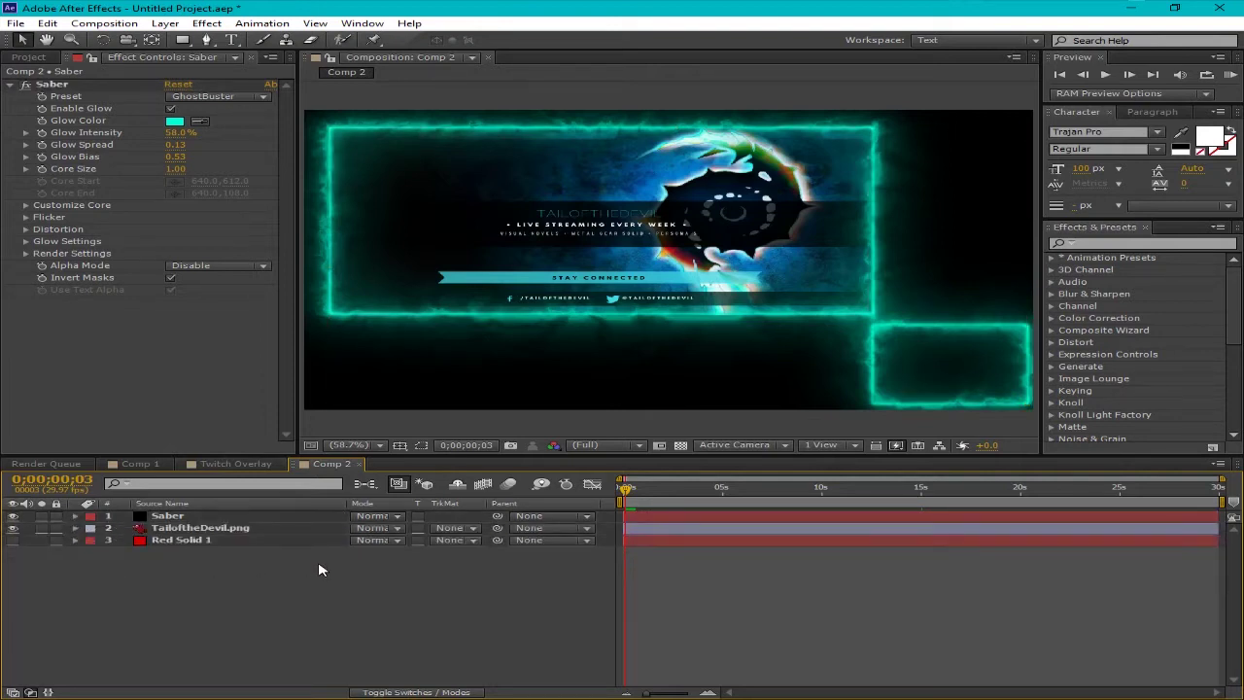
left_click(680, 446)
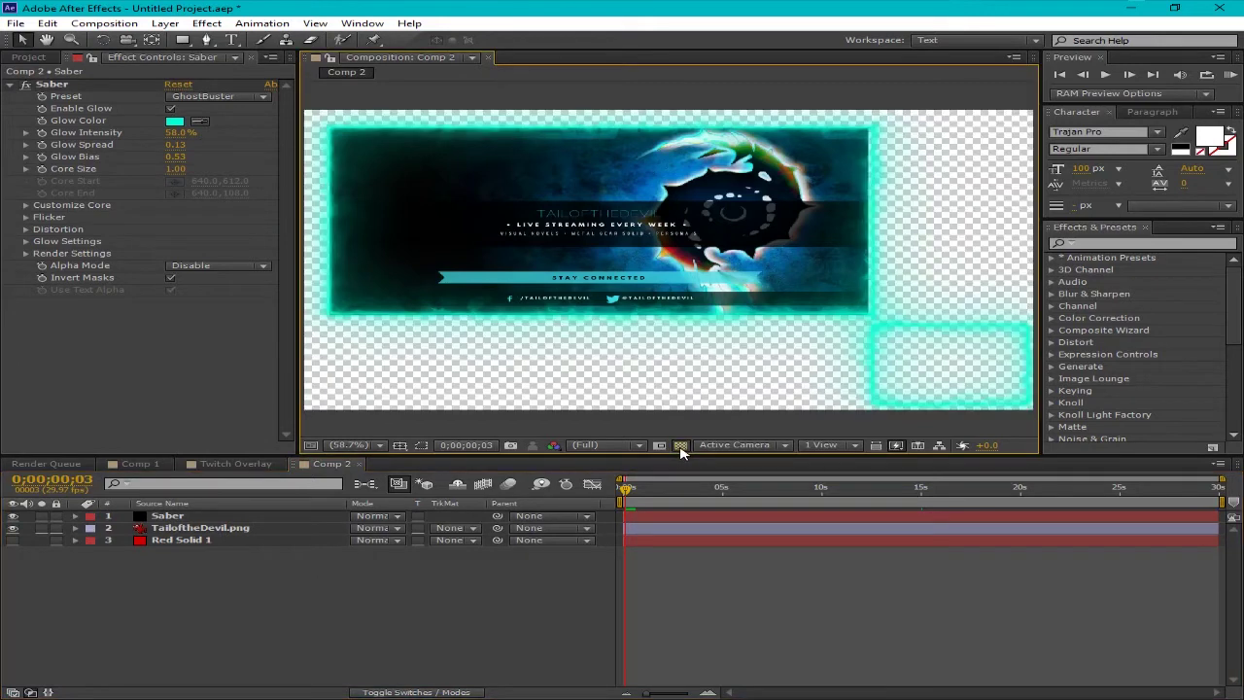
left_click(680, 447)
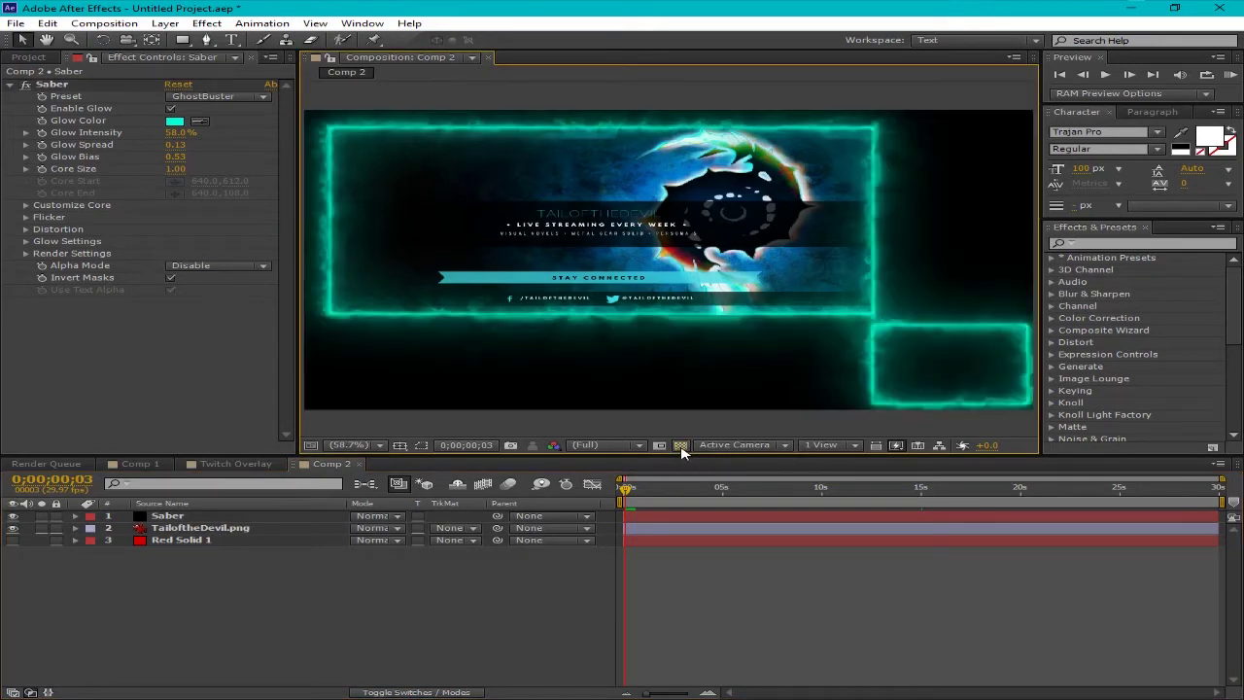
- Pre-compose the Saber, TailoftheDevil.png and Red Solid 1 layers, moving all attributes into the new composition
left_click_drag(213, 566, 170, 517)
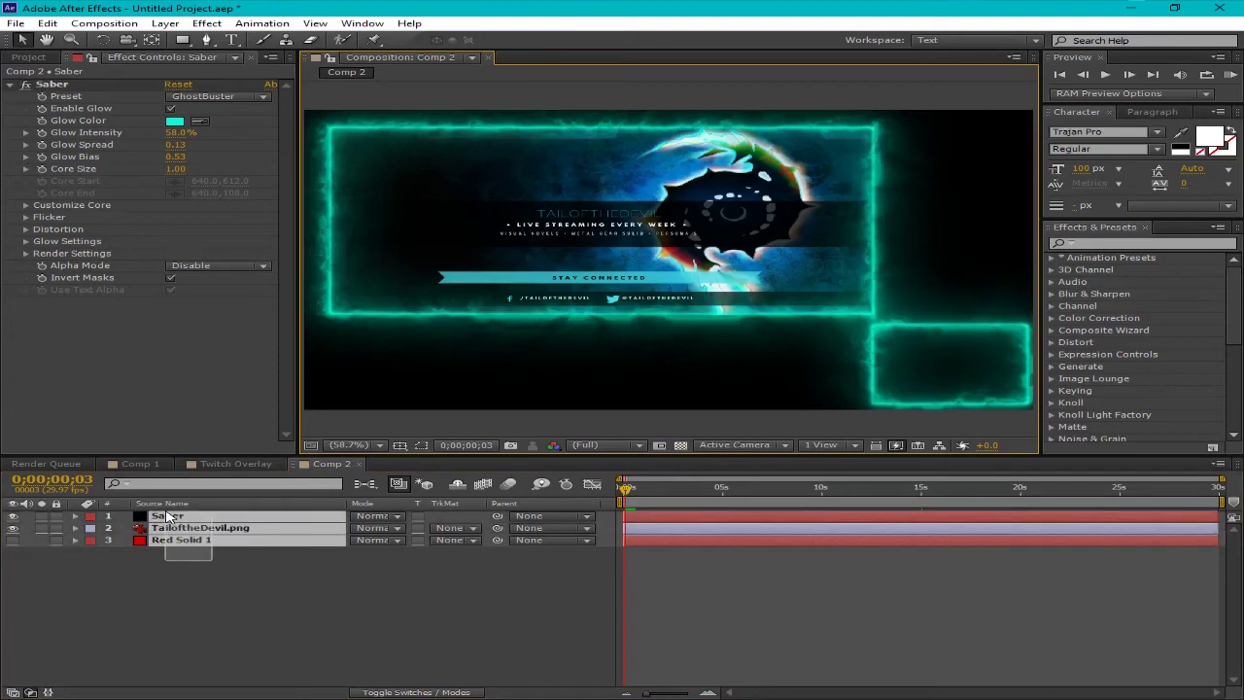
right_click(233, 530)
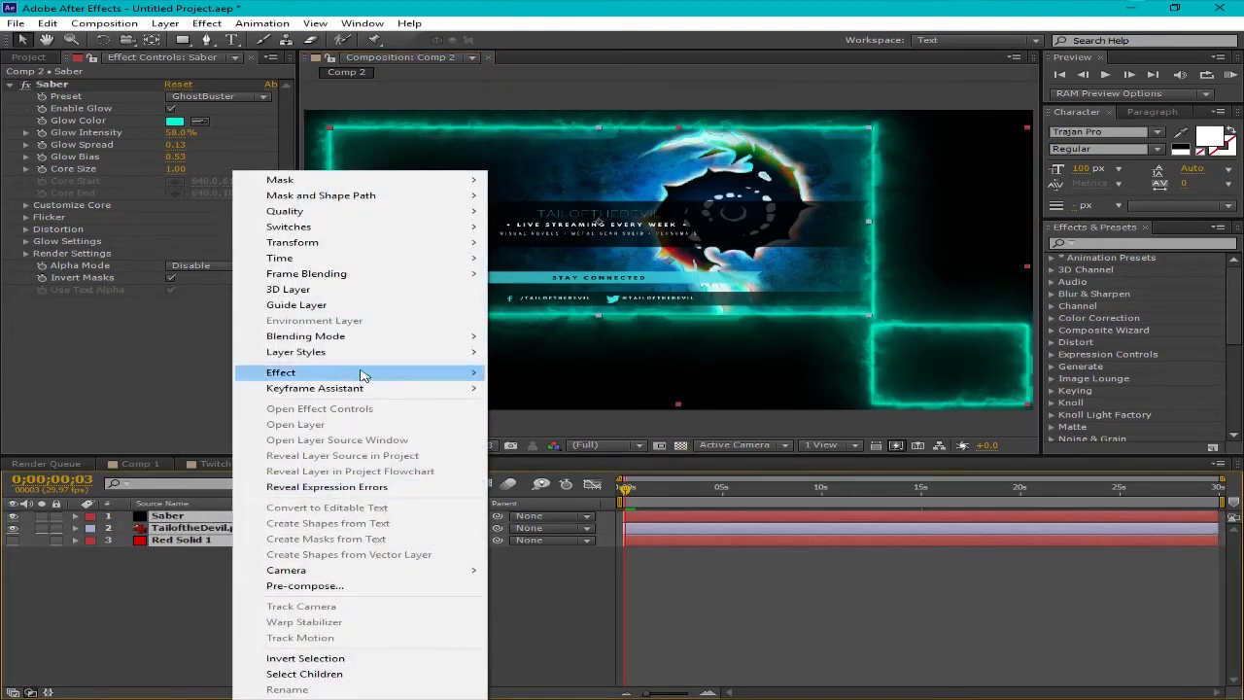
left_click(352, 587)
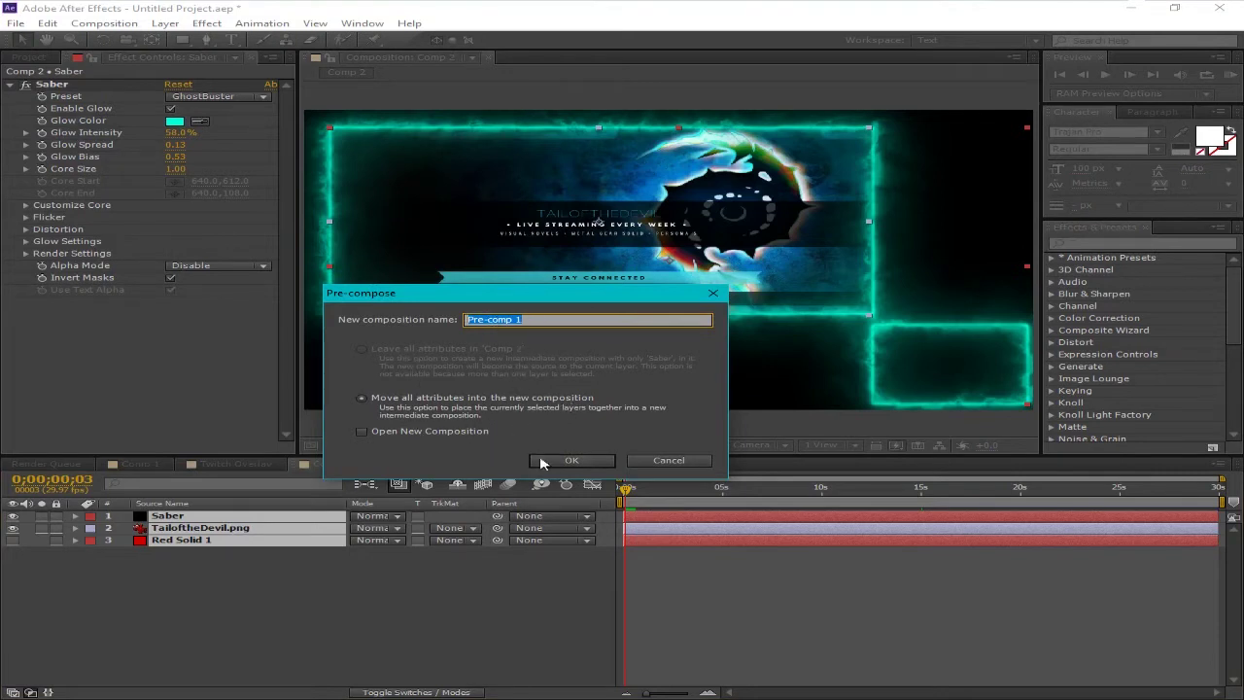
left_click(572, 462)
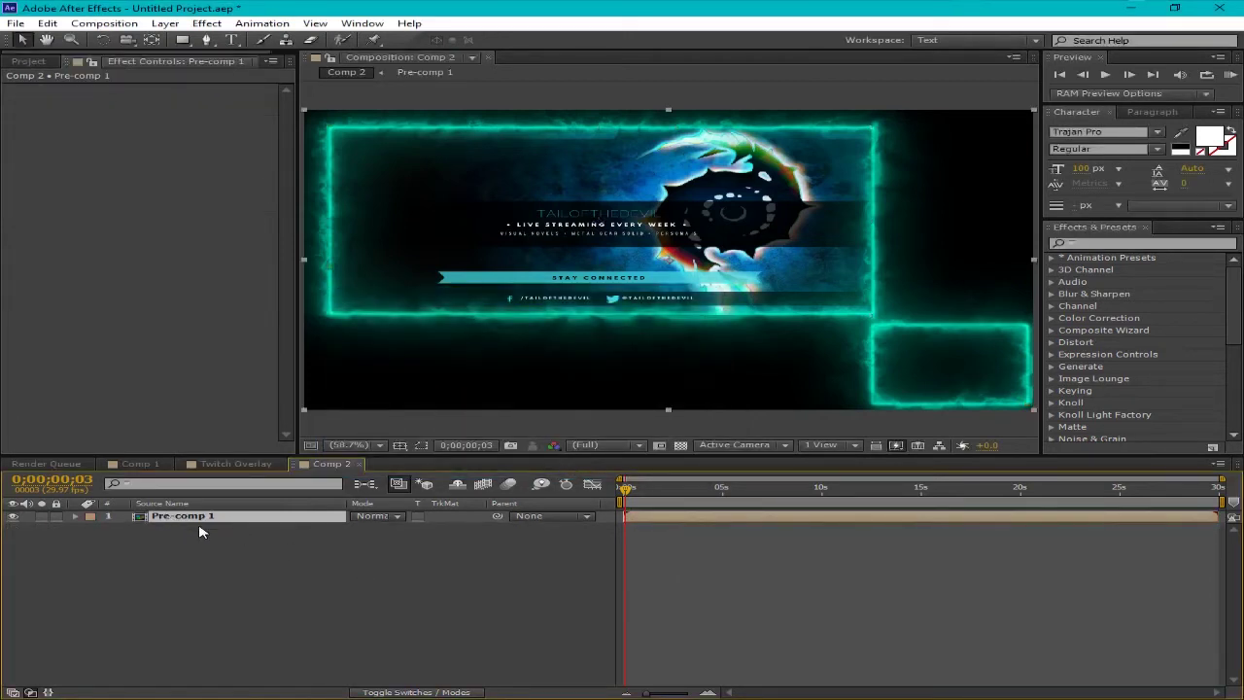
- Inspect the Saber layer's effect settings inside Pre-comp 1, and return to Comp 2 with the playhead at the start
mouse_move(625, 495)
left_mouse_down()
mouse_move(716, 494)
mouse_move(622, 494)
left_mouse_up()
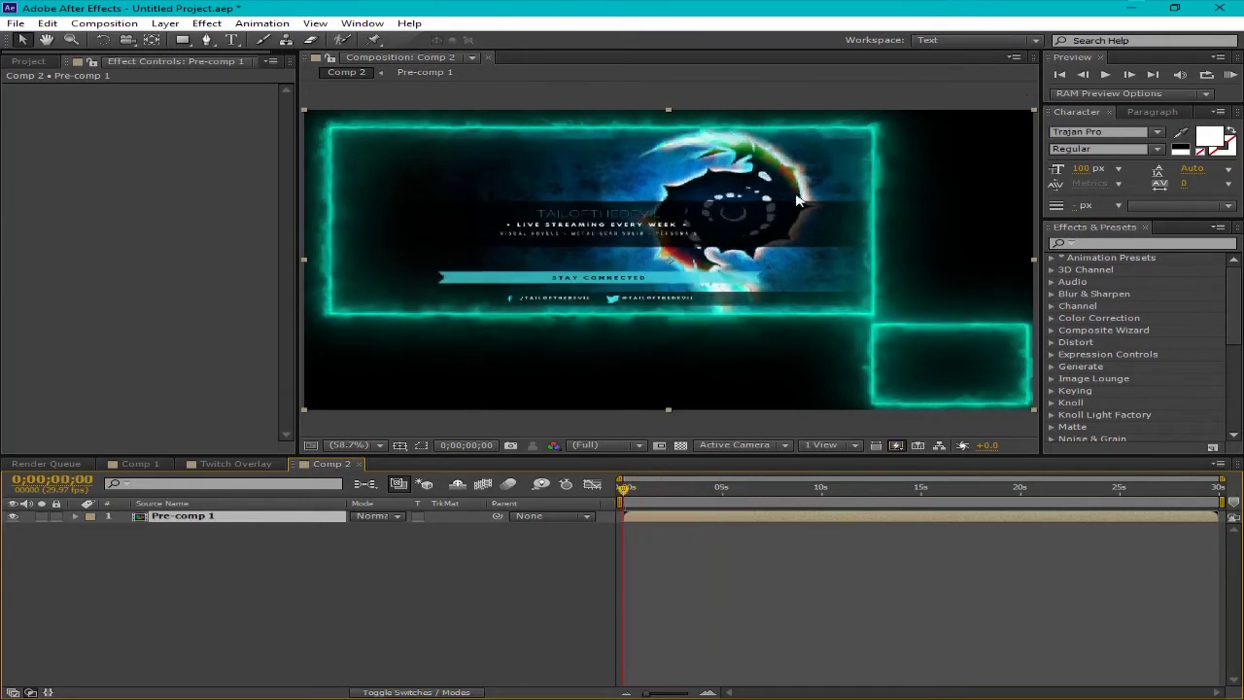
double_click(189, 518)
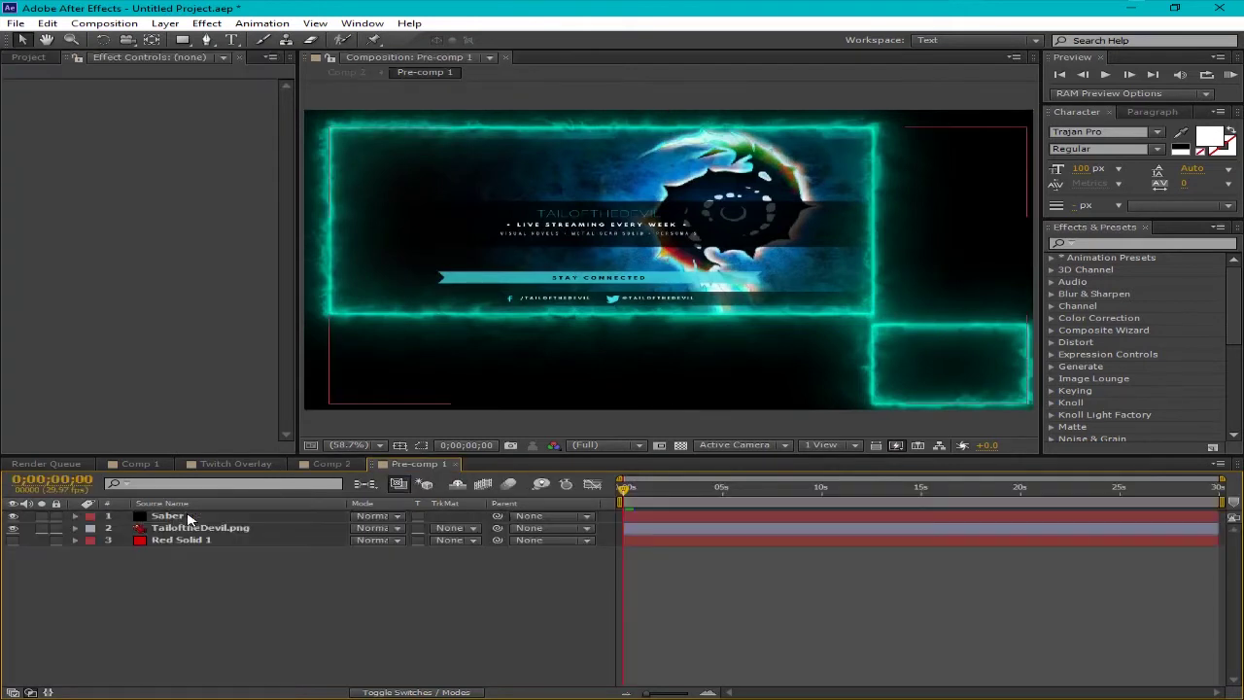
left_click(185, 518)
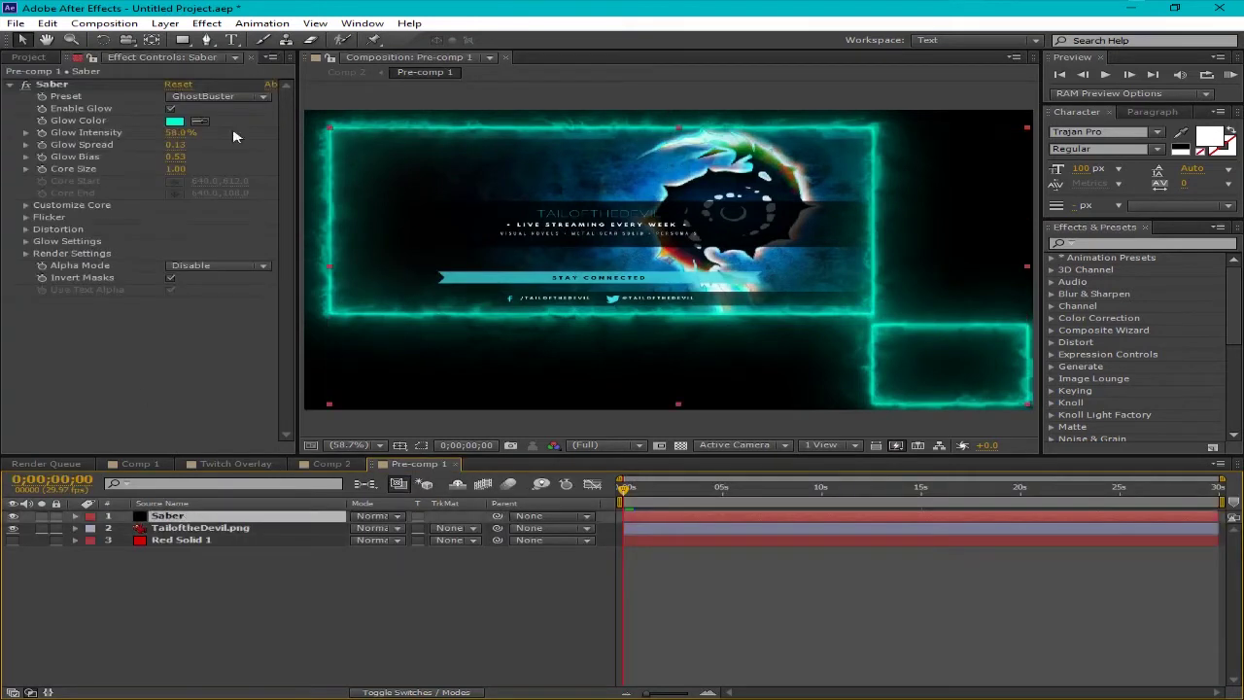
left_click(453, 464)
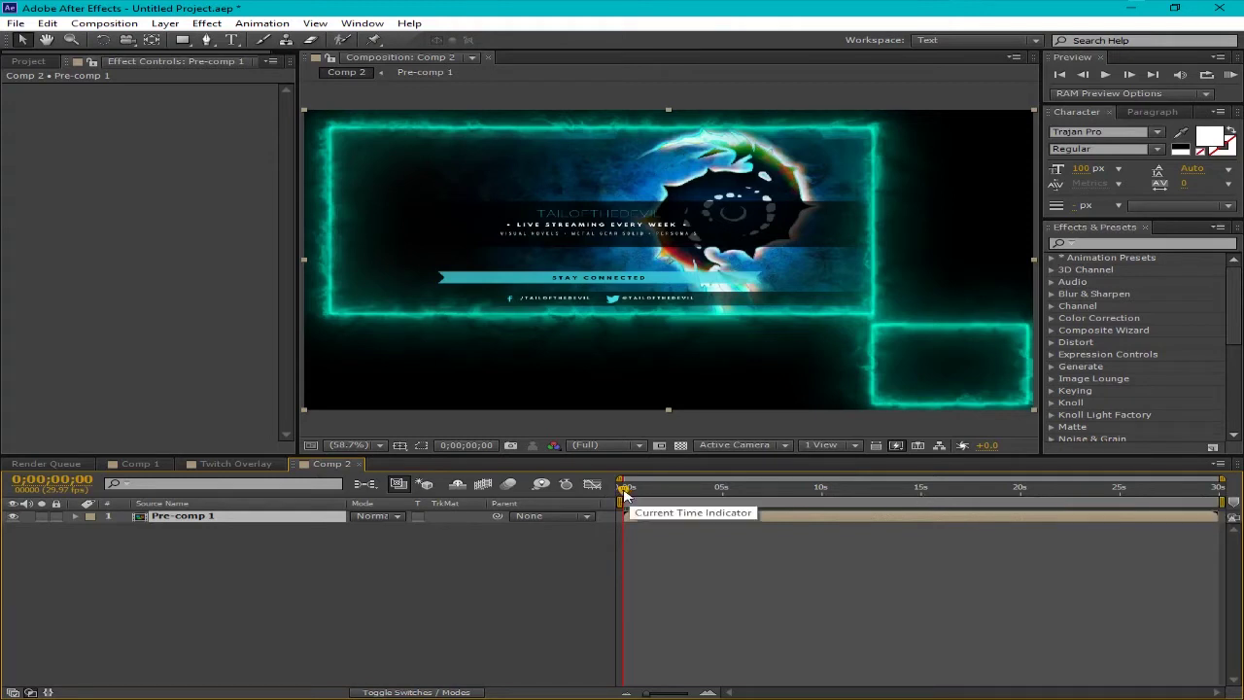
left_click_drag(625, 494, 593, 505)
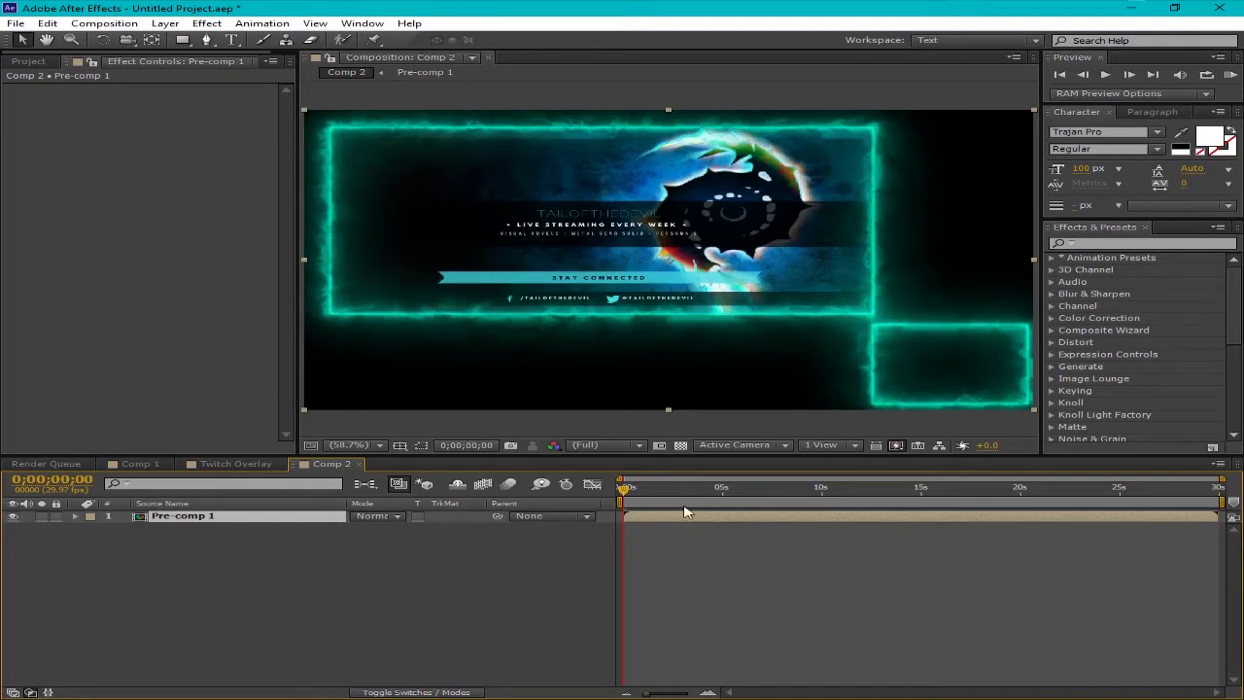
- Split the Pre-comp 1 layer at 0;00;15;00
left_click_drag(625, 496, 920, 500)
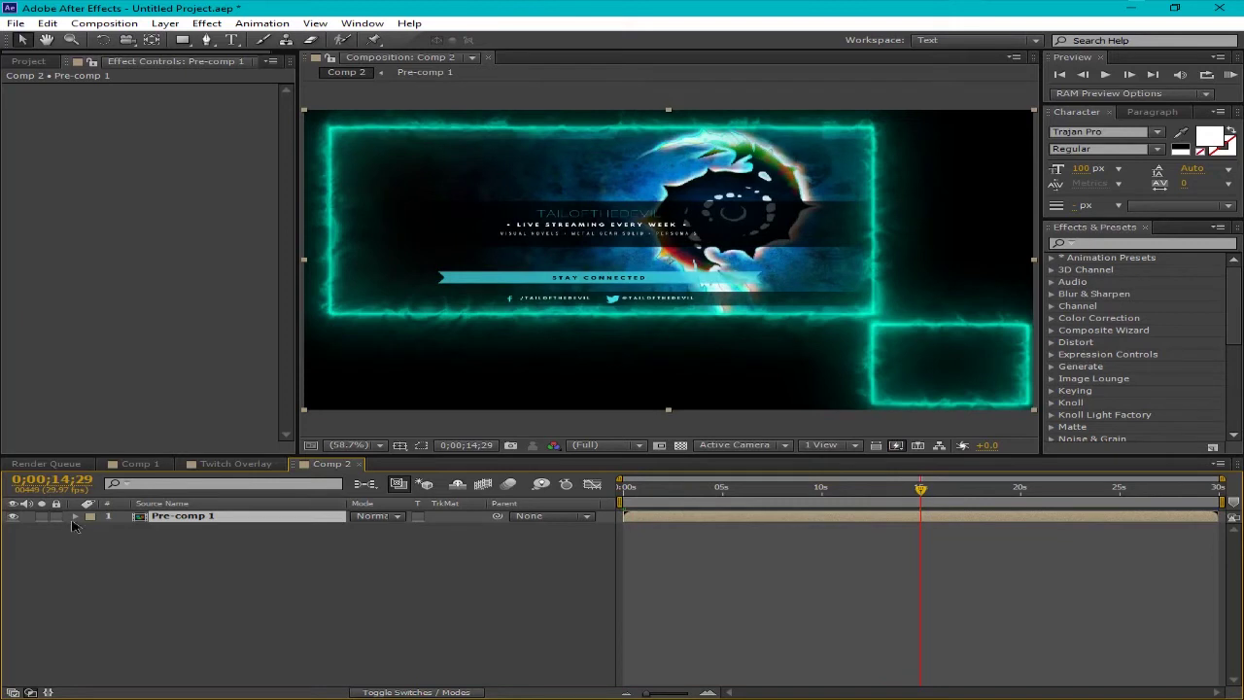
key("Page_Down")
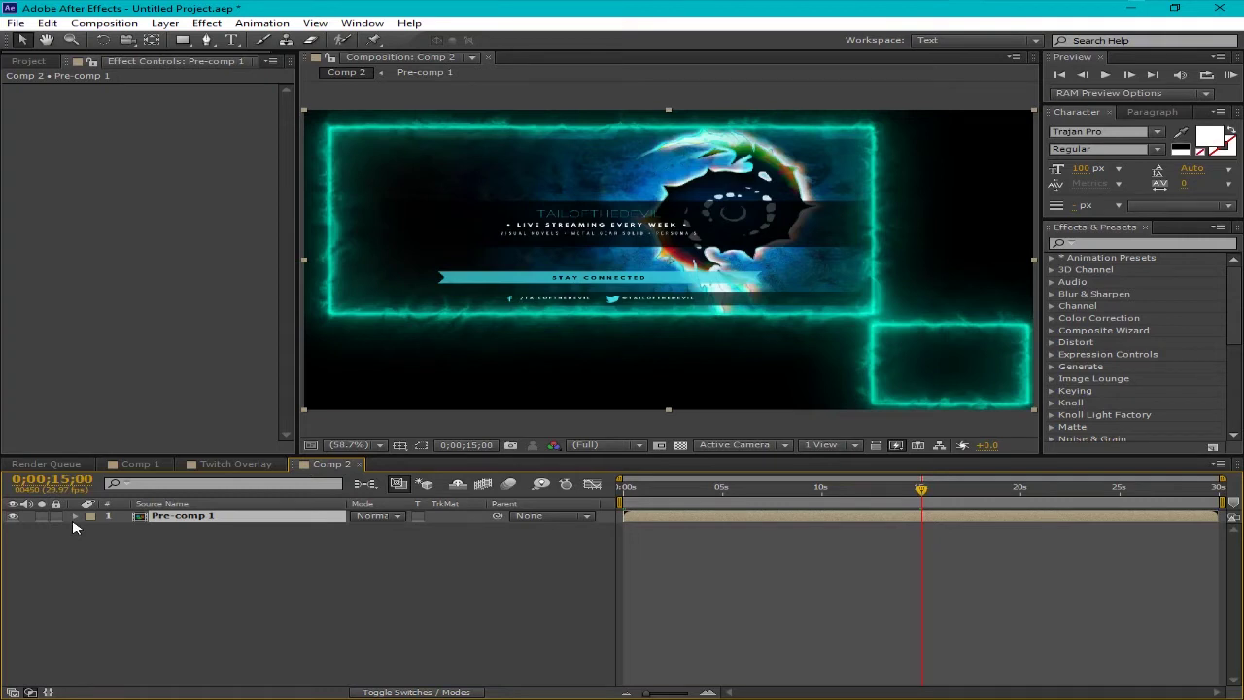
key("ctrl+shift+d")
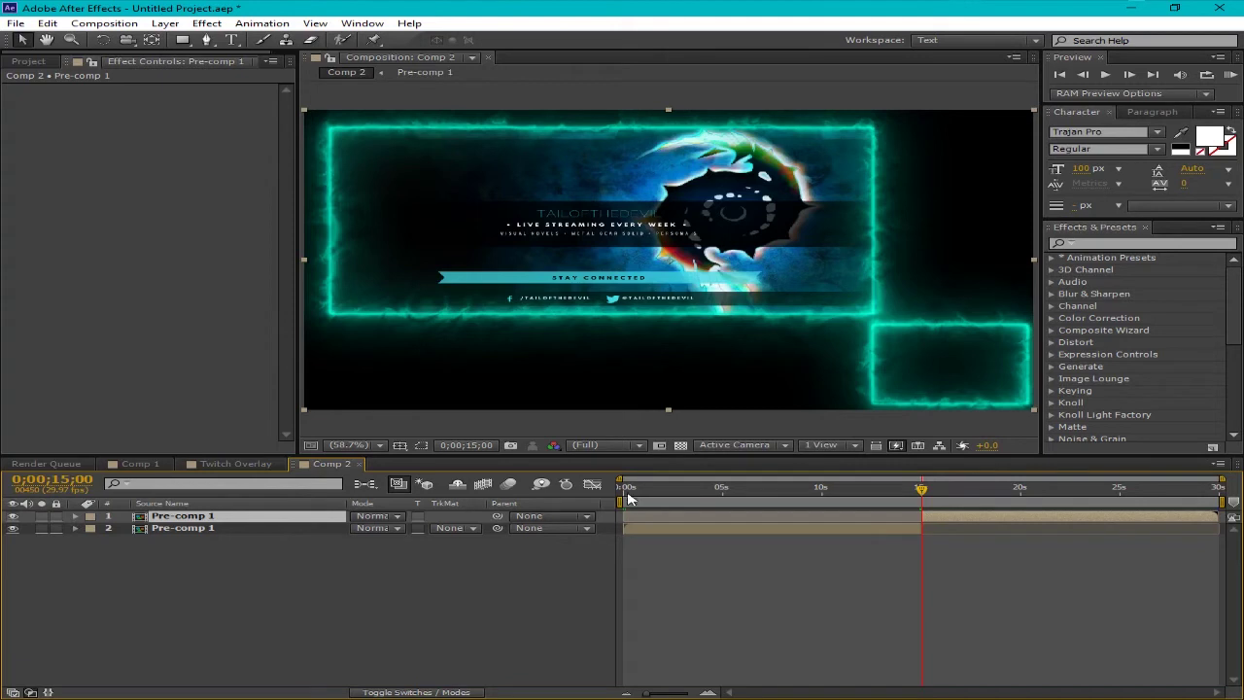
- Hide the first half of the split Pre-comp 1 and move the second half to start at 0;00;00;00
left_click_drag(634, 496, 614, 498)
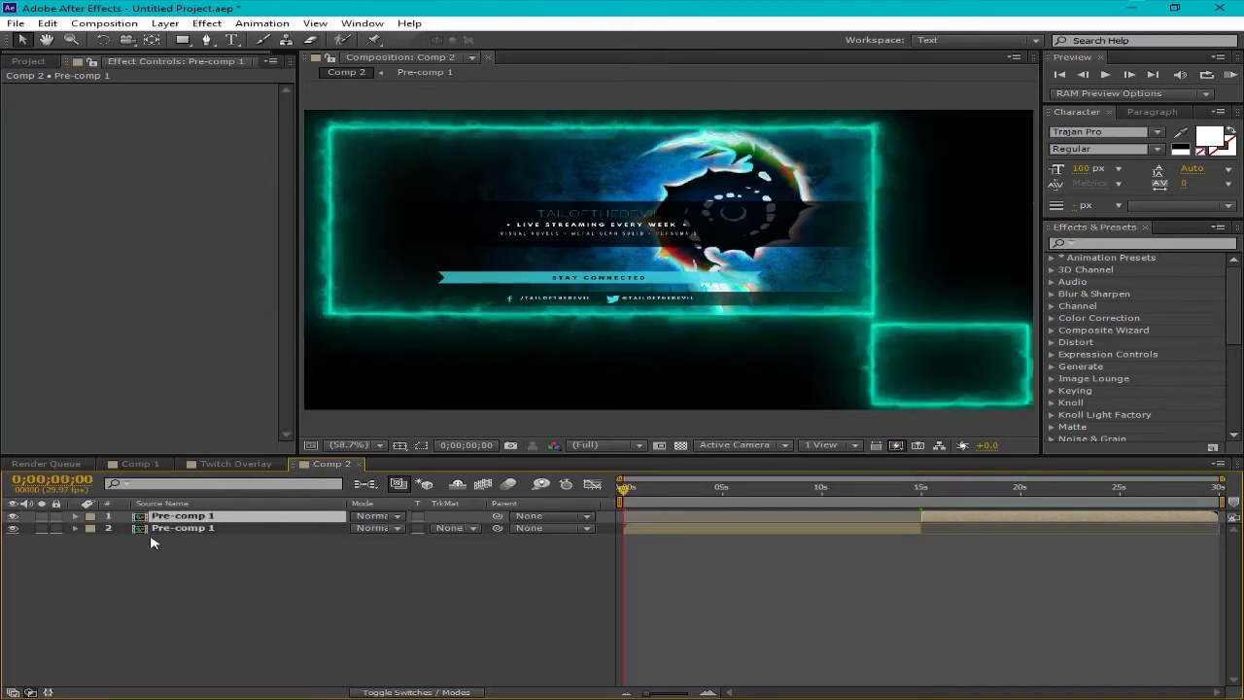
left_click(14, 528)
left_click_drag(1001, 522, 704, 536)
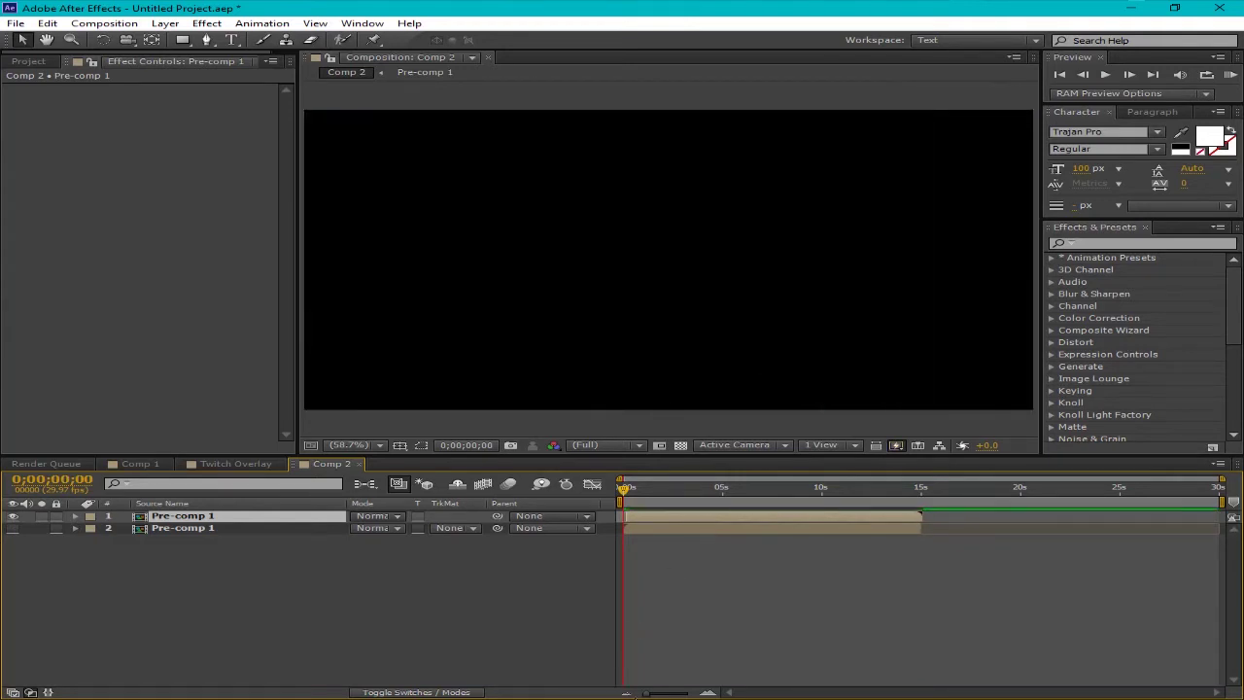
left_click_drag(653, 696, 680, 691)
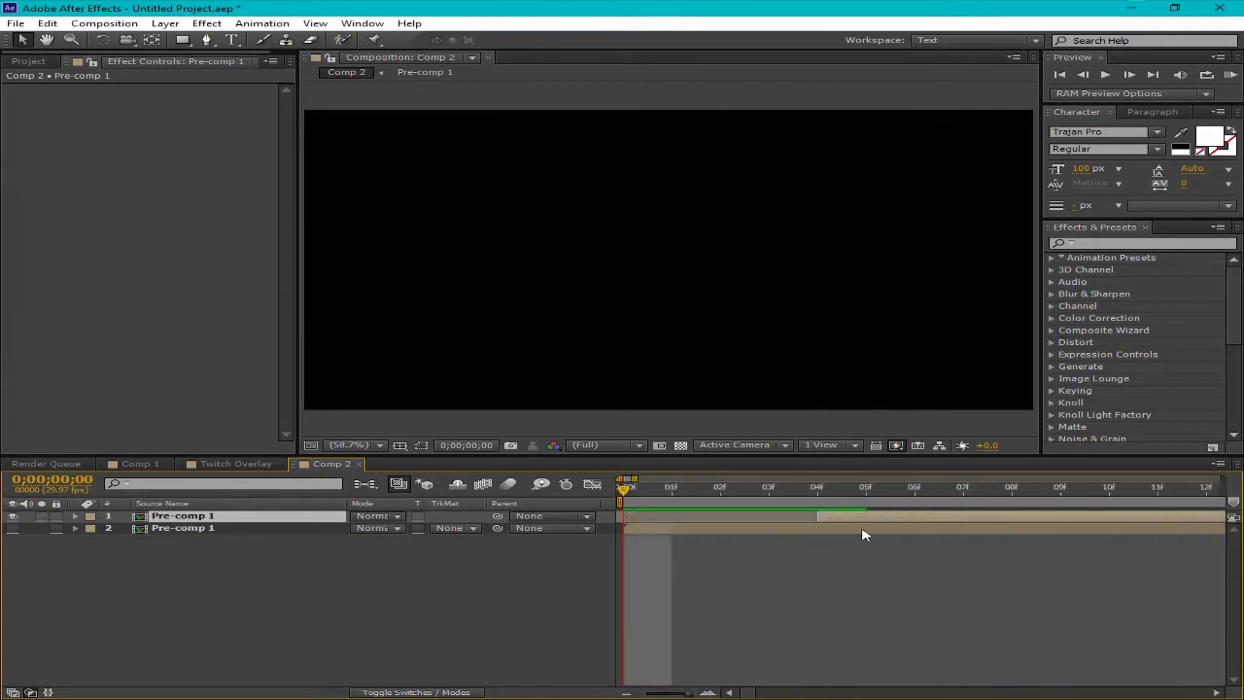
left_click_drag(882, 521, 696, 527)
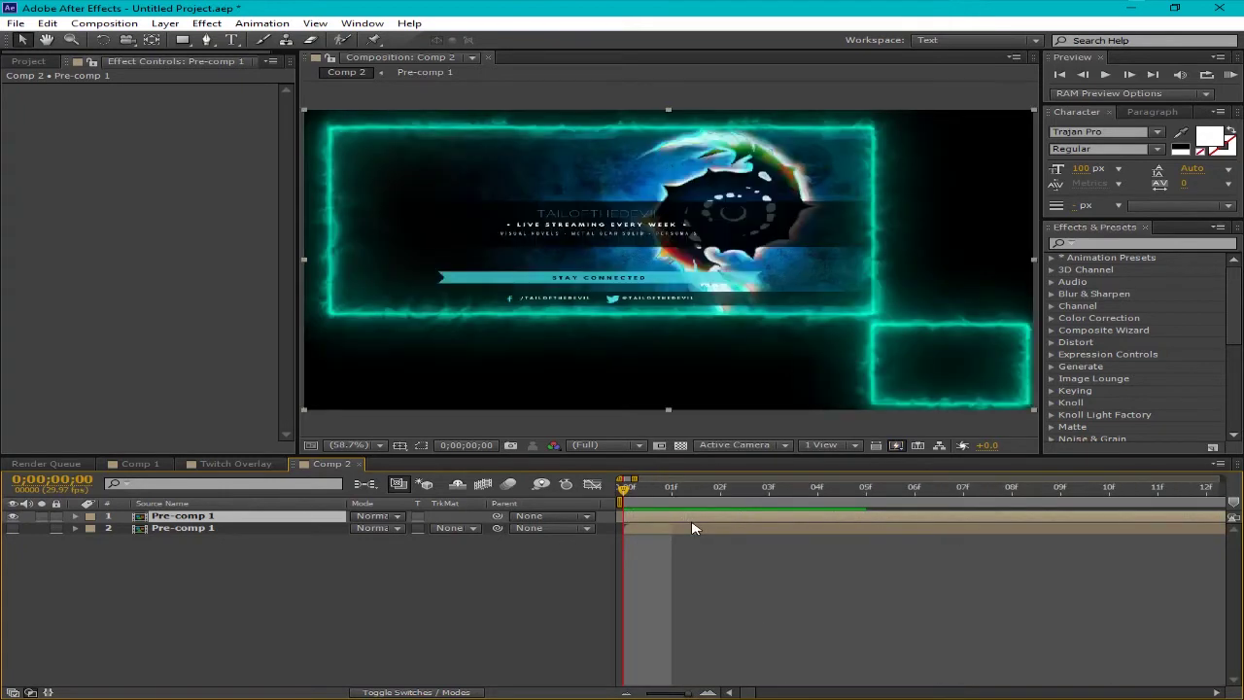
left_click_drag(683, 694, 632, 694)
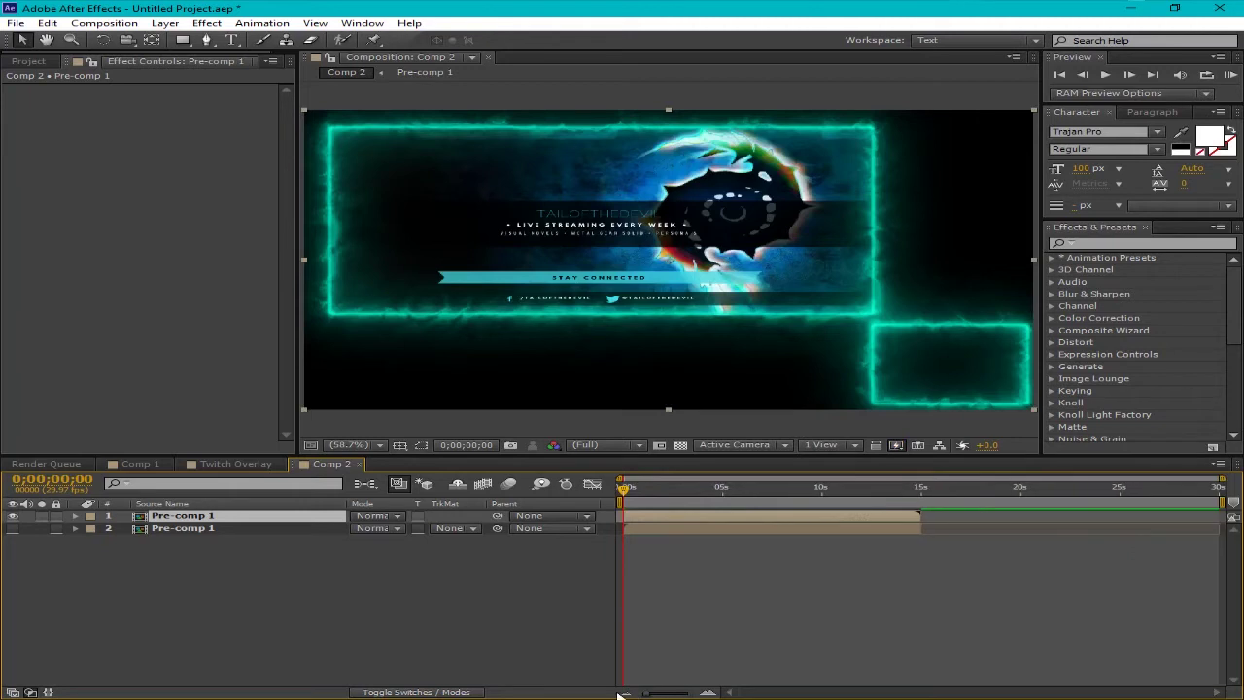
- Move the hidden Pre-comp 1 half to start at 0;00;14;26, overlapping the end of the other half, and make it visible again
left_click(919, 489)
left_click_drag(919, 490, 921, 490)
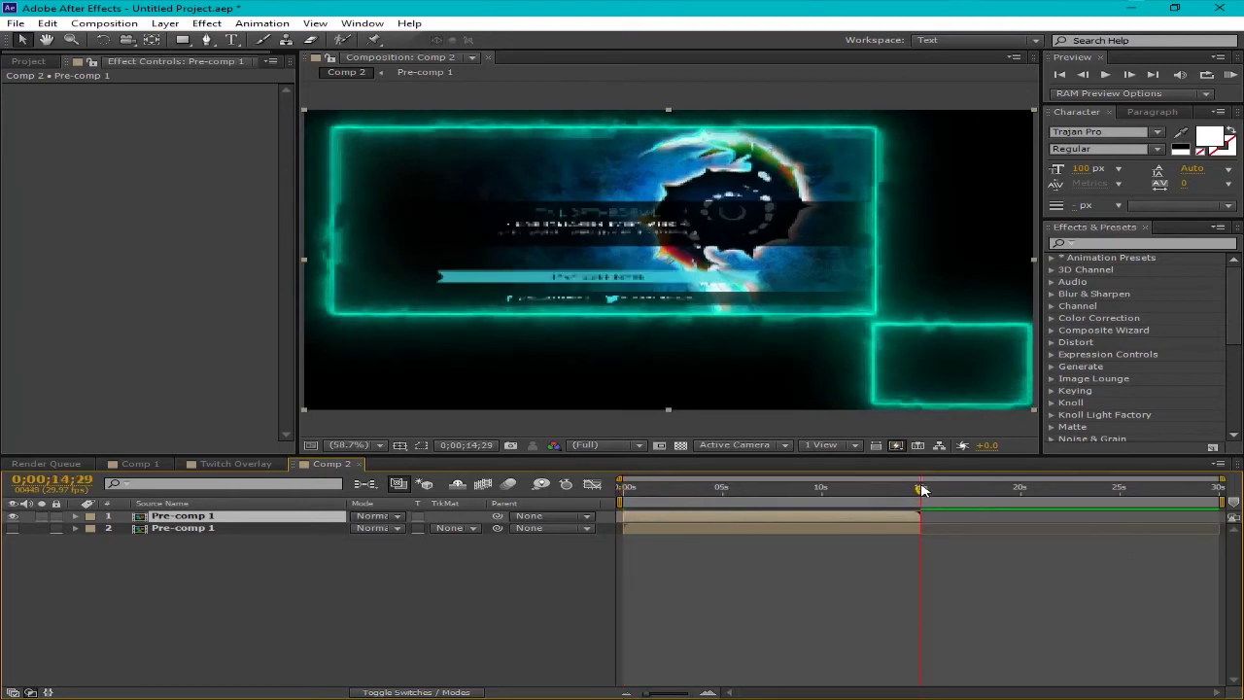
left_click_drag(759, 532, 1051, 541)
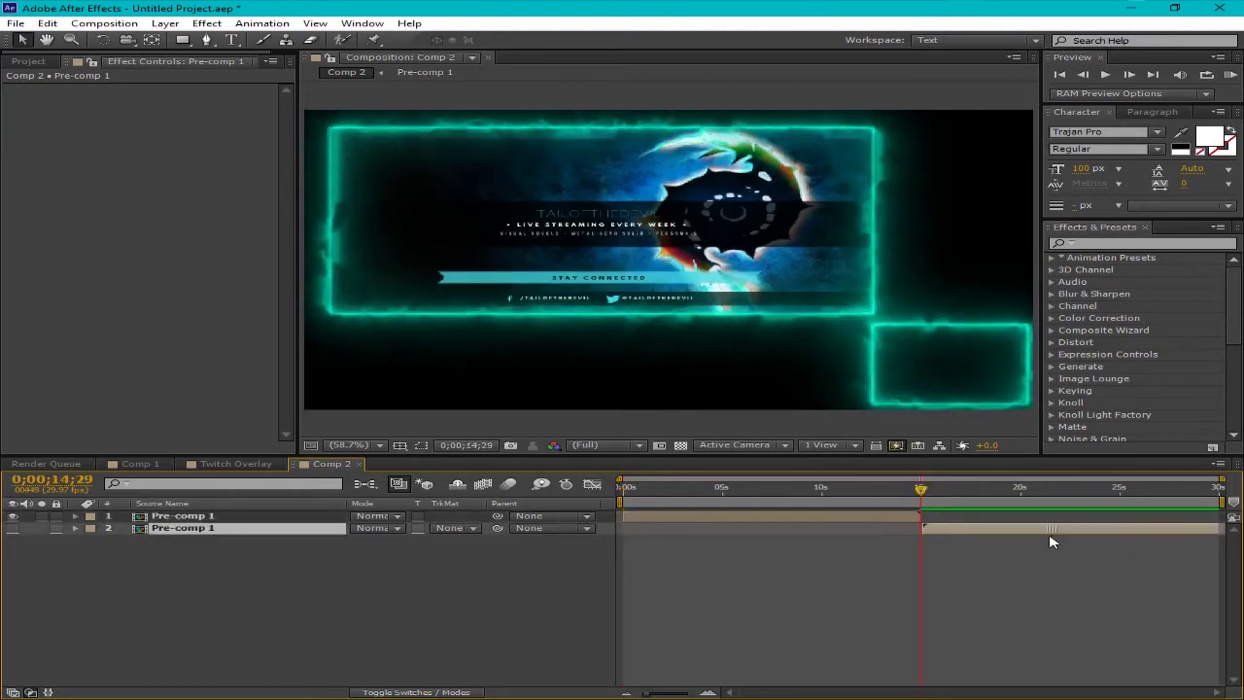
left_click_drag(654, 696, 685, 696)
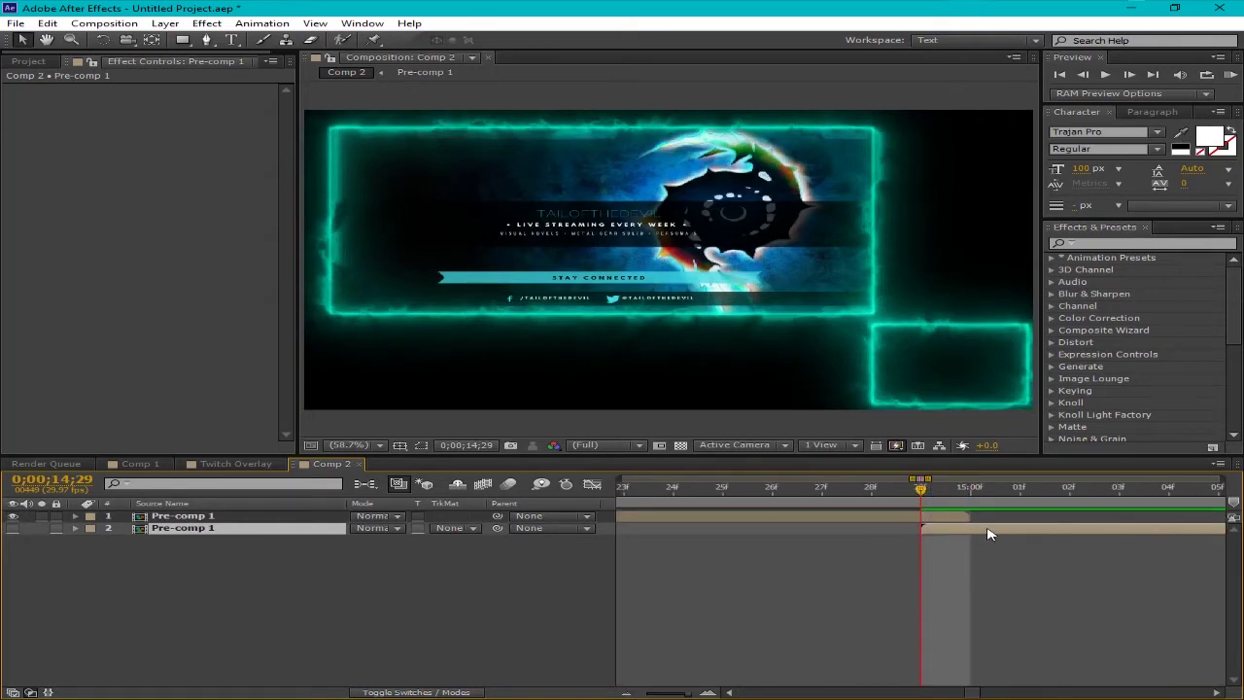
left_click_drag(988, 534, 854, 540)
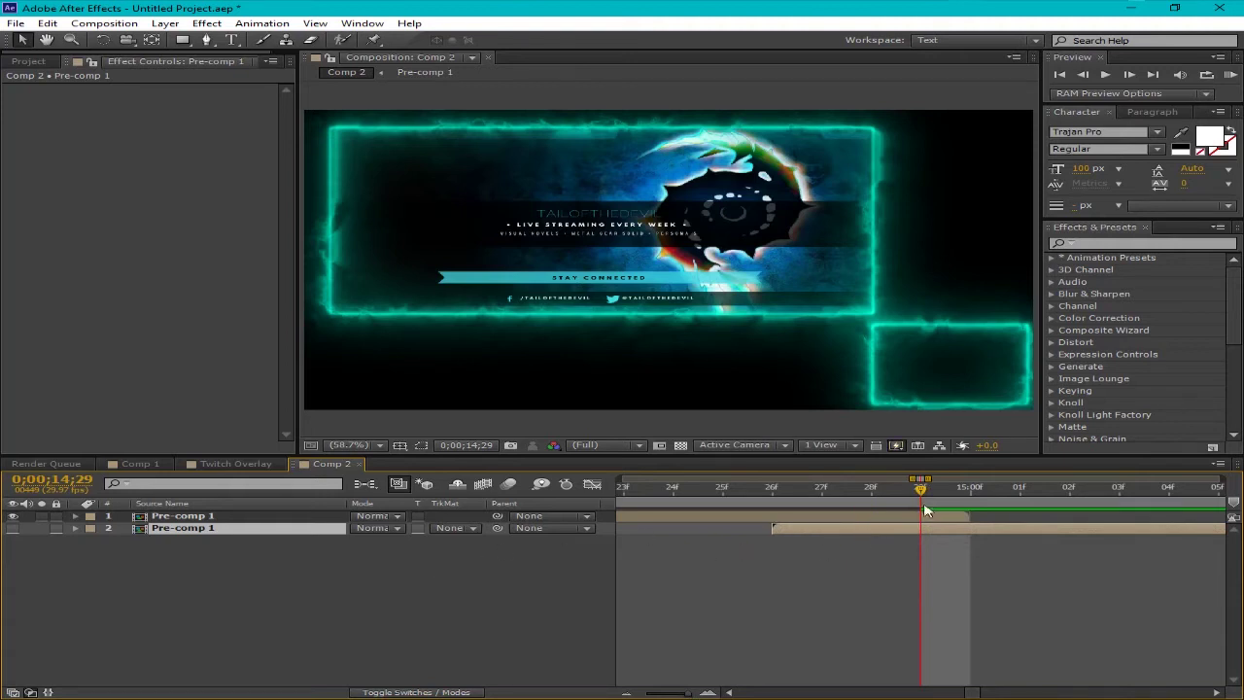
left_click(834, 520)
left_click(838, 529)
left_click(13, 528)
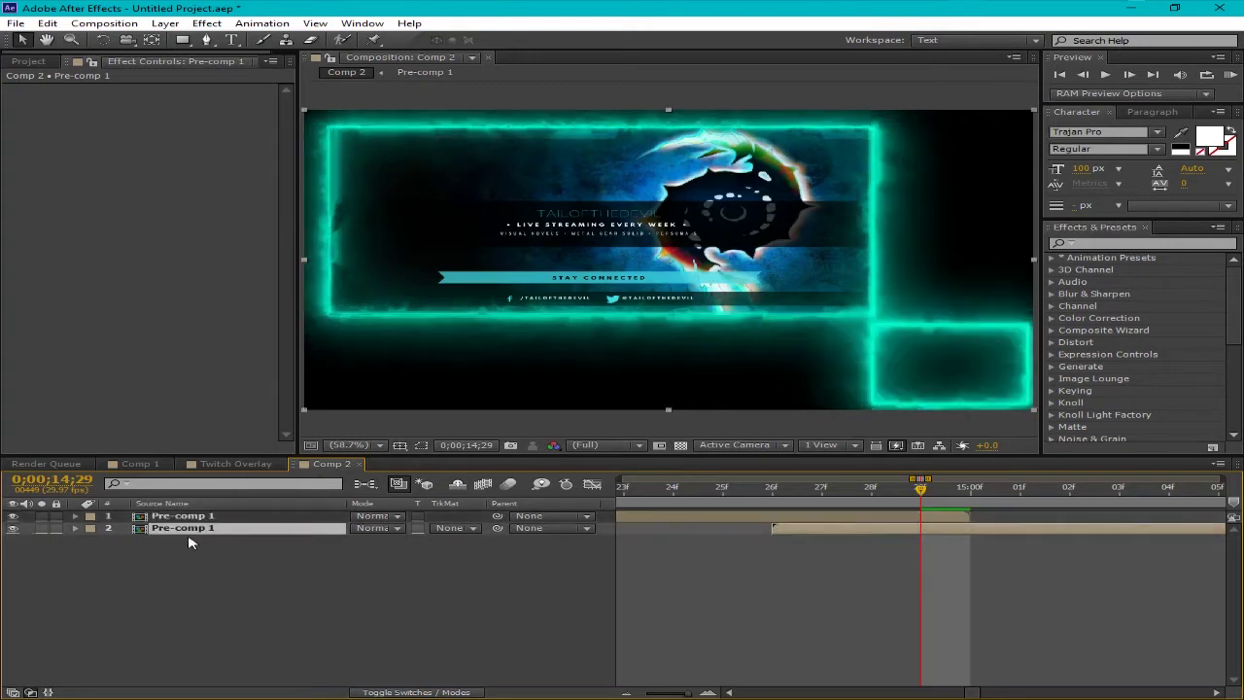
- Add an opacity keyframe of 0% at 0;00;14;27 on the lower Pre-comp 1 layer
left_click_drag(659, 491, 895, 494)
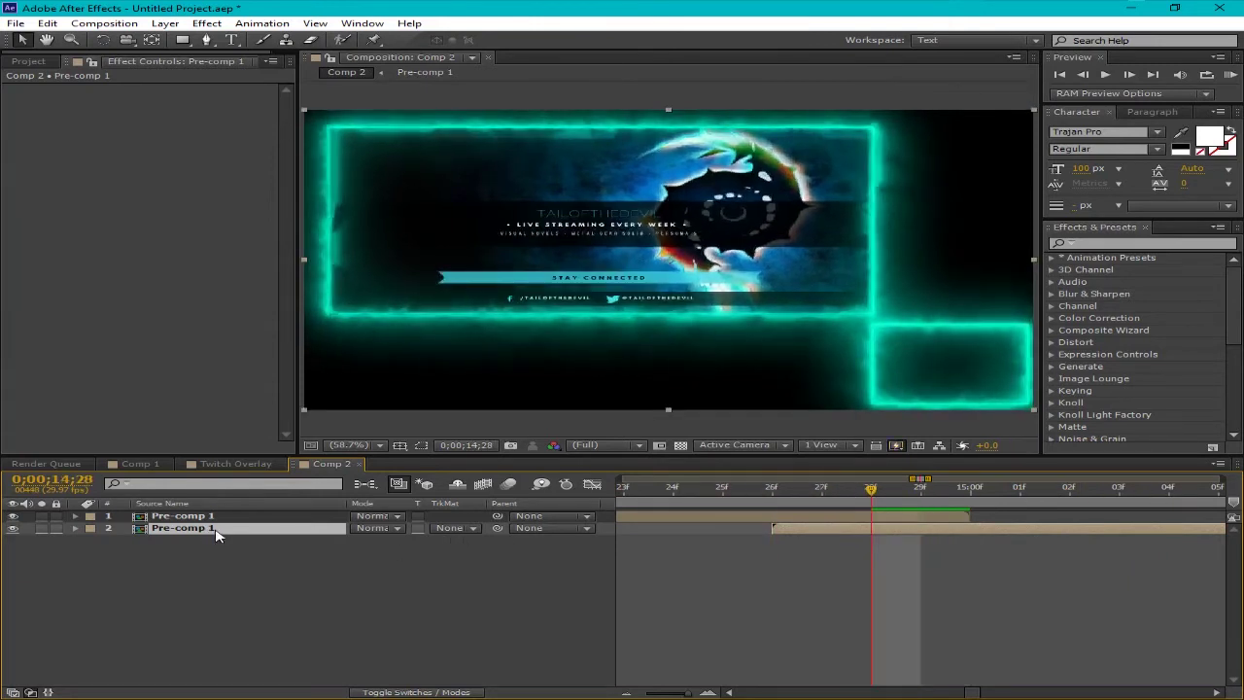
key("t")
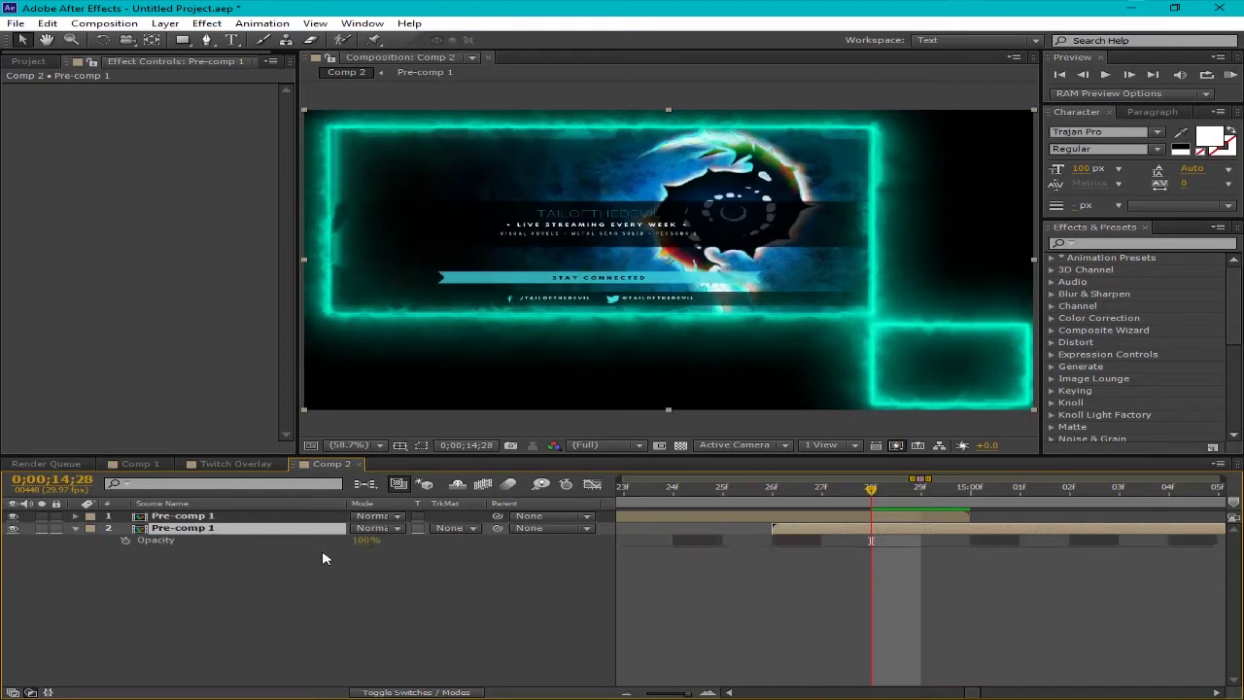
left_click(770, 489)
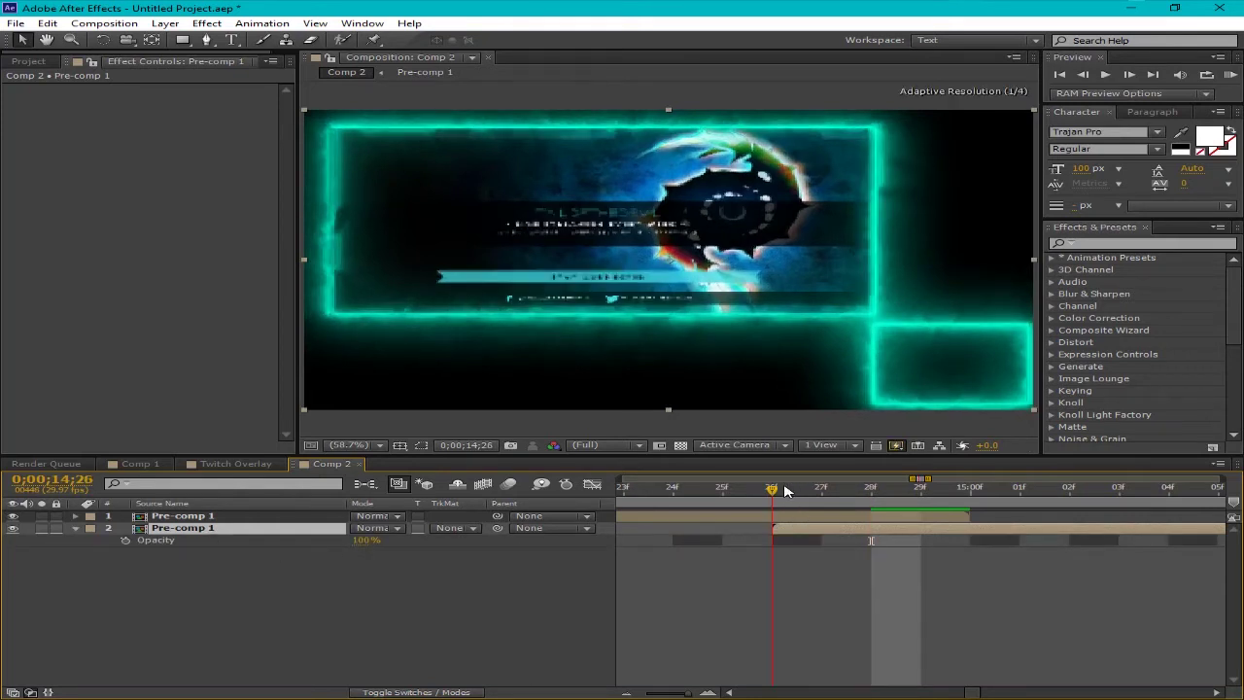
key("Page_Down")
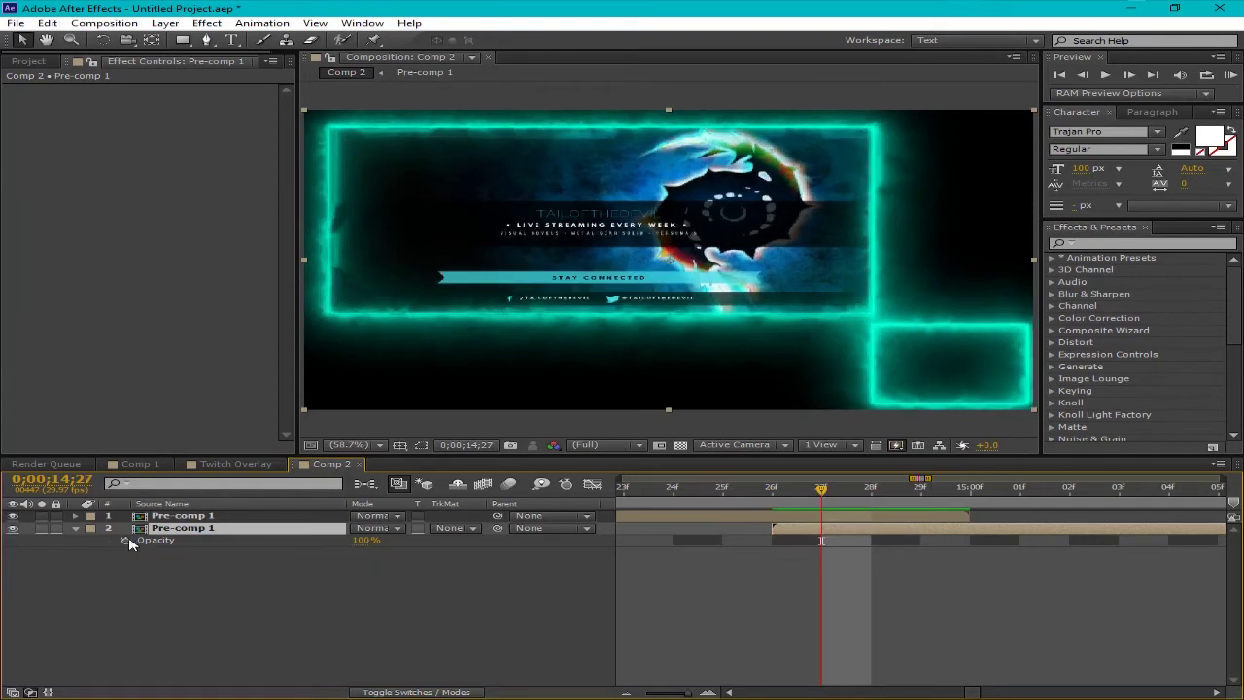
left_click(125, 540)
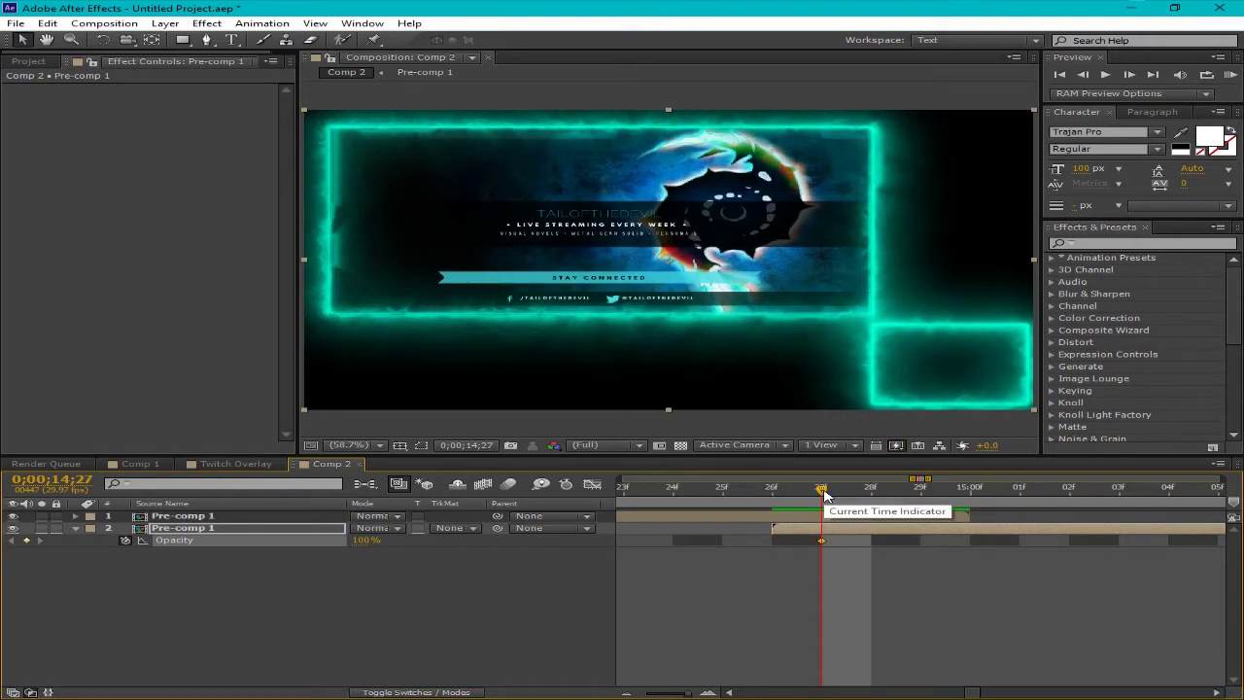
left_click(361, 540)
type("0")
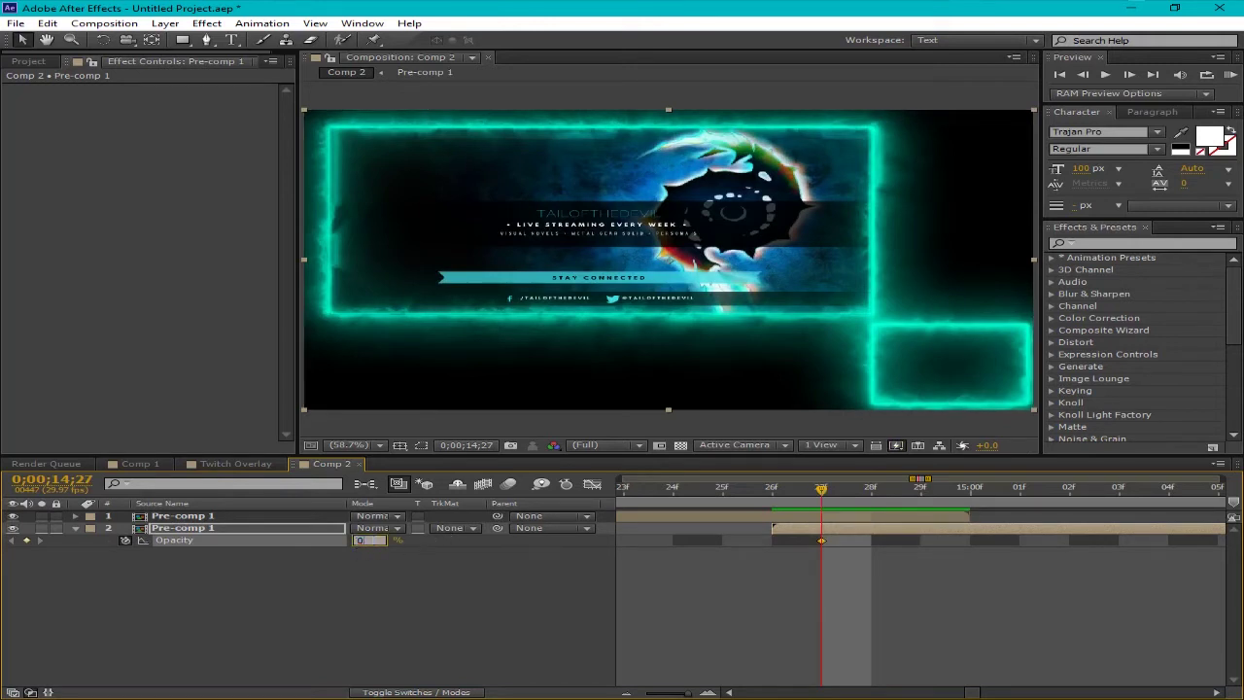
key("Return")
- Add an opacity keyframe of 100% at 0;00;15;00 on the lower Pre-comp 1 layer
left_click_drag(823, 495, 970, 491)
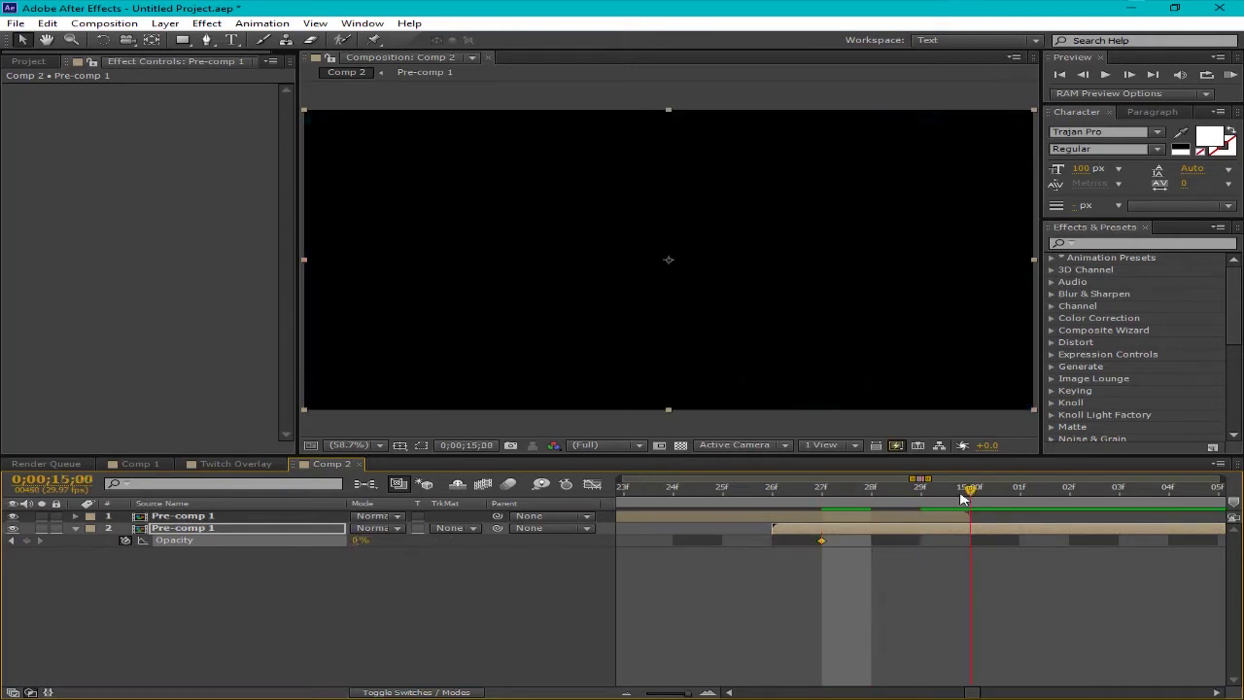
left_click(360, 541)
type("100")
key("Return")
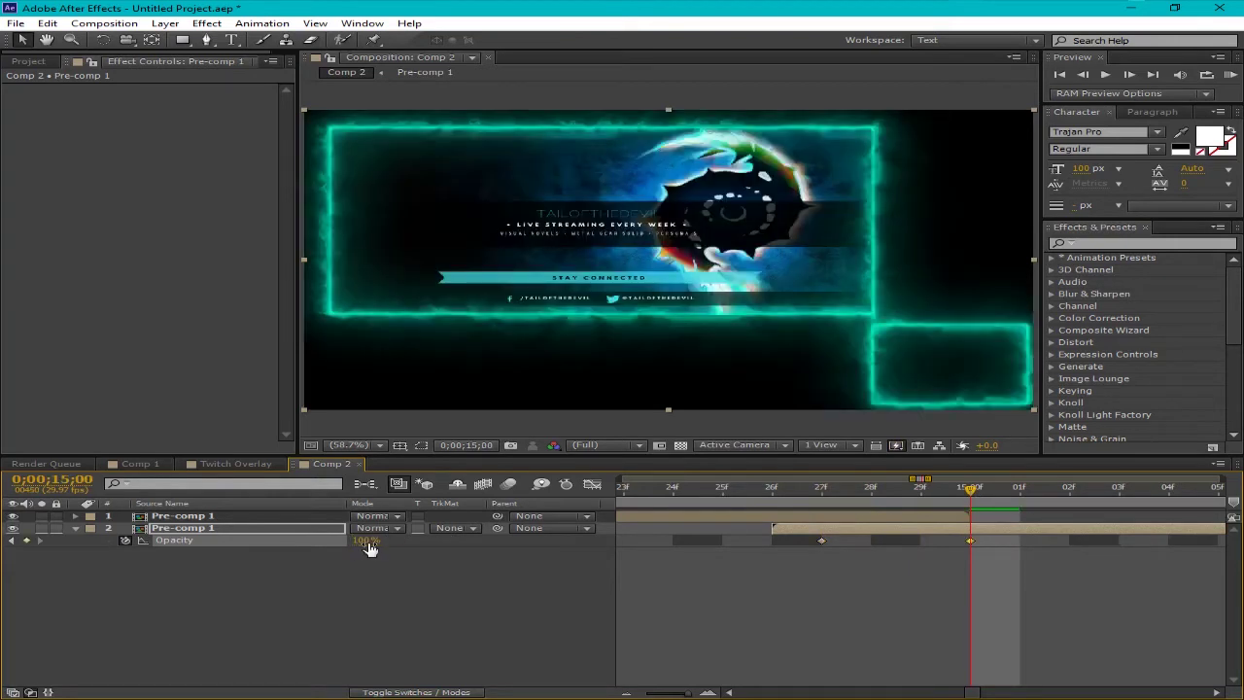
- Copy the lower Pre-comp 1 layer's two opacity keyframes to the upper Pre-comp 1 layer, placing them at 0;00;14;27 and 0;00;15;00
left_click(260, 533)
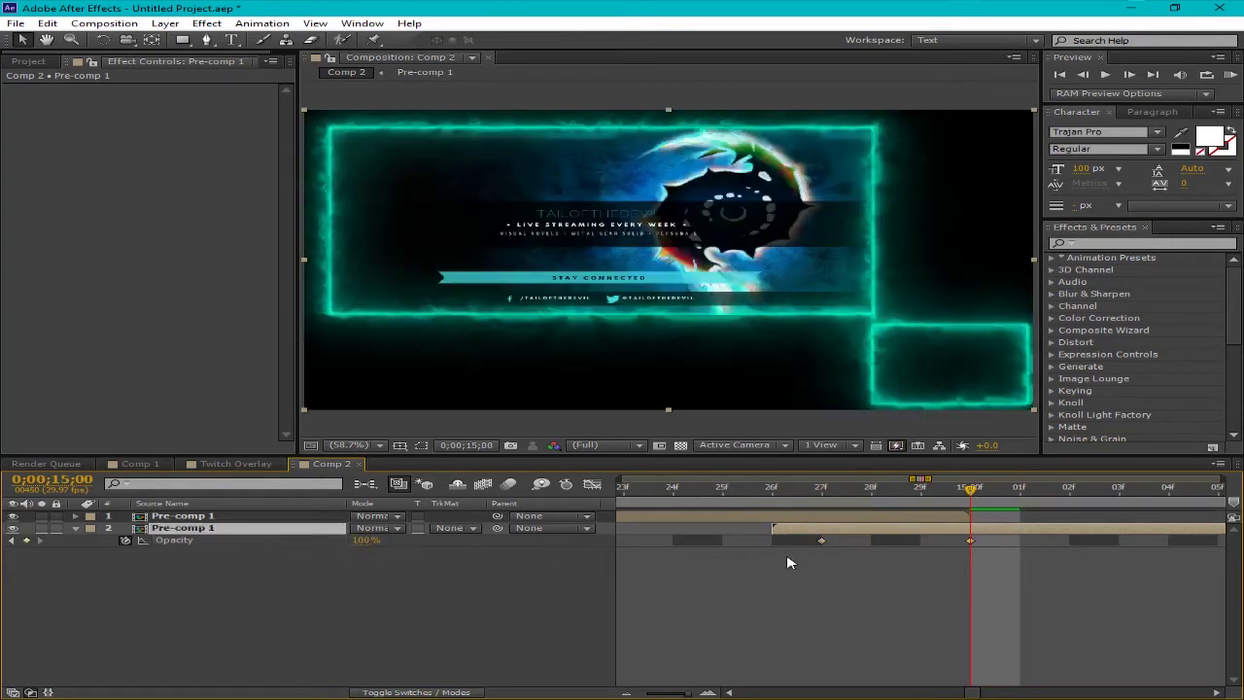
mouse_move(823, 547)
left_click_drag(985, 564, 802, 544)
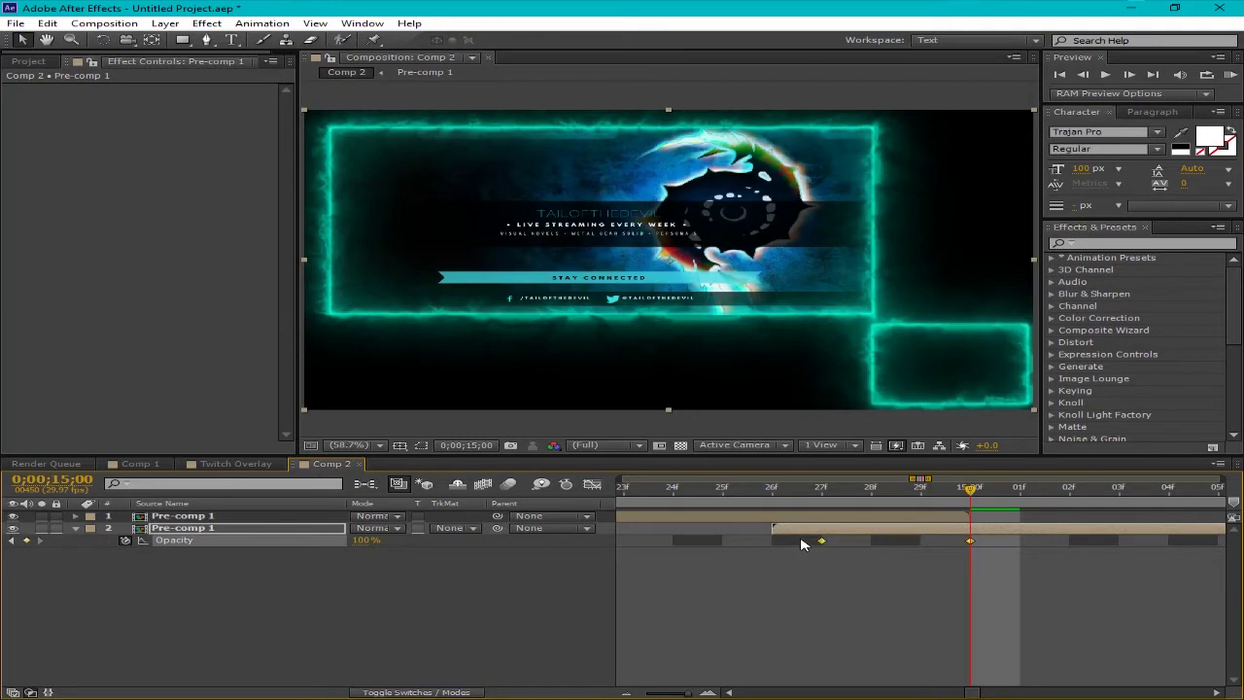
left_click(222, 516)
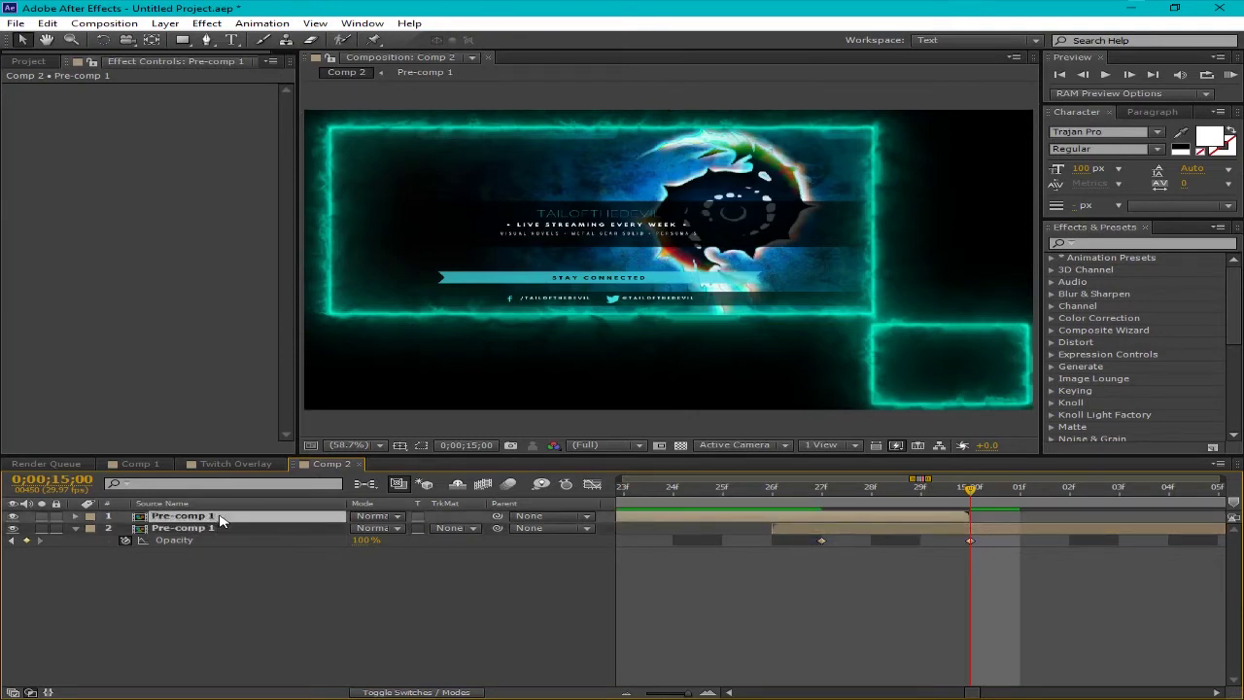
key("t")
left_click(1006, 532)
left_click(969, 529)
left_click_drag(975, 533, 823, 537)
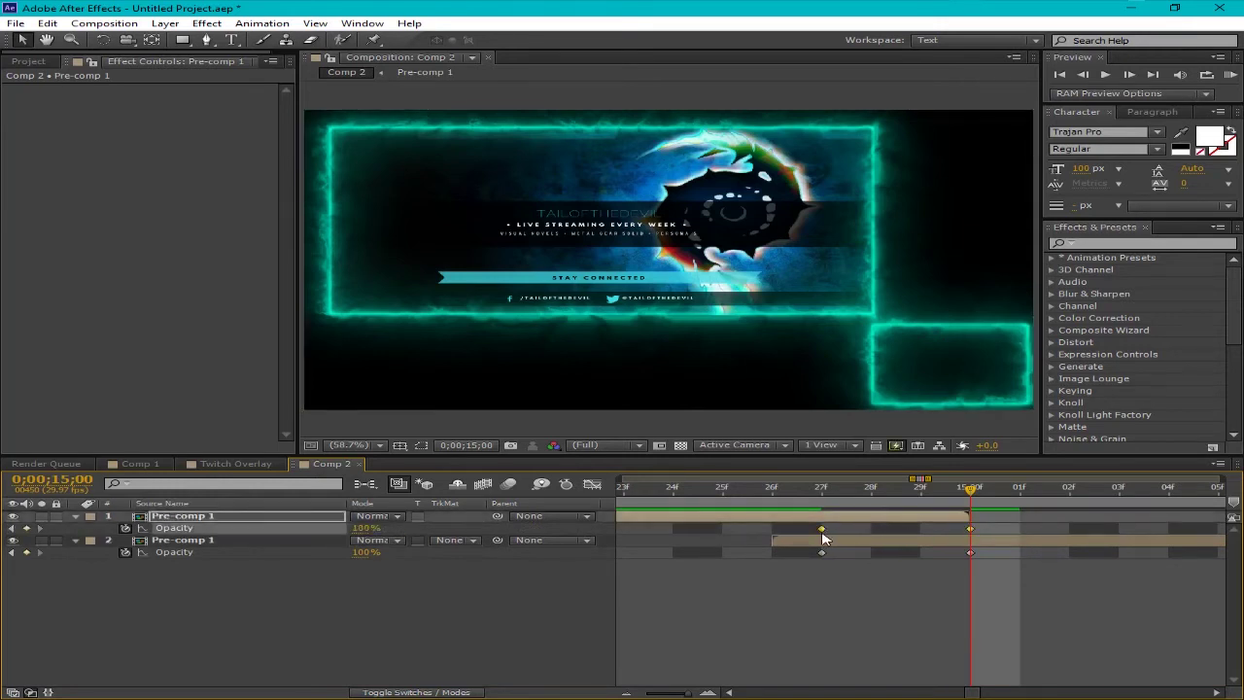
- Time-reverse the upper Pre-comp 1 layer's opacity keyframes so that it fades from 100% to 0%
right_click(821, 533)
mouse_move(886, 689)
left_click(714, 690)
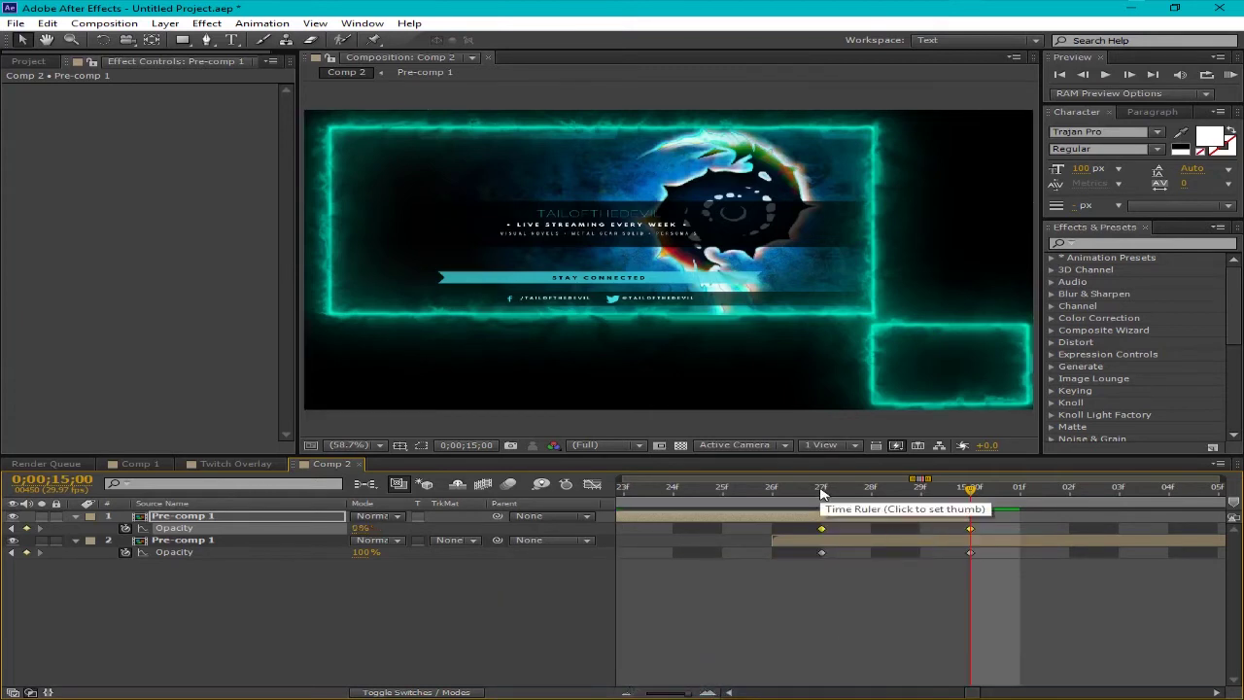
- Preview the cross-fade between the two Pre-comp 1 layers around 0;00;15;00
left_click_drag(789, 492, 883, 489)
key("space")
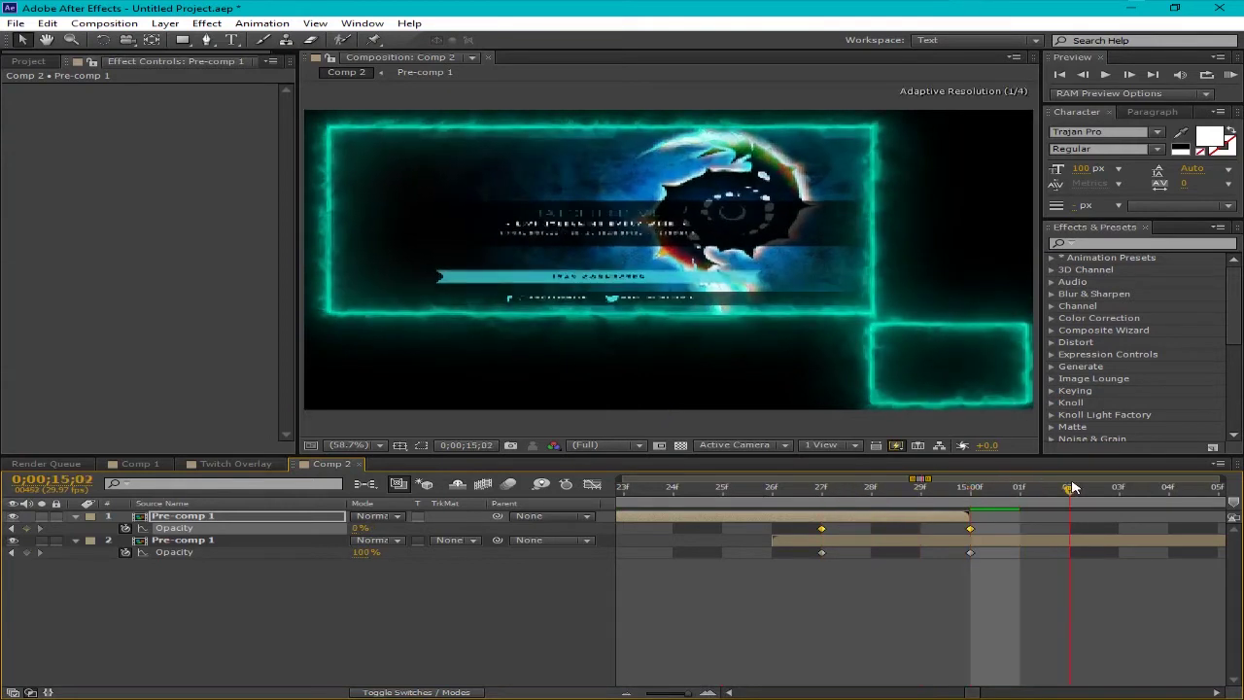
left_click_drag(692, 695, 660, 695)
- Move the lower Pre-comp 1 layer together with its opacity keyframes to start at 0;00;14;06
left_click_drag(938, 491, 894, 506)
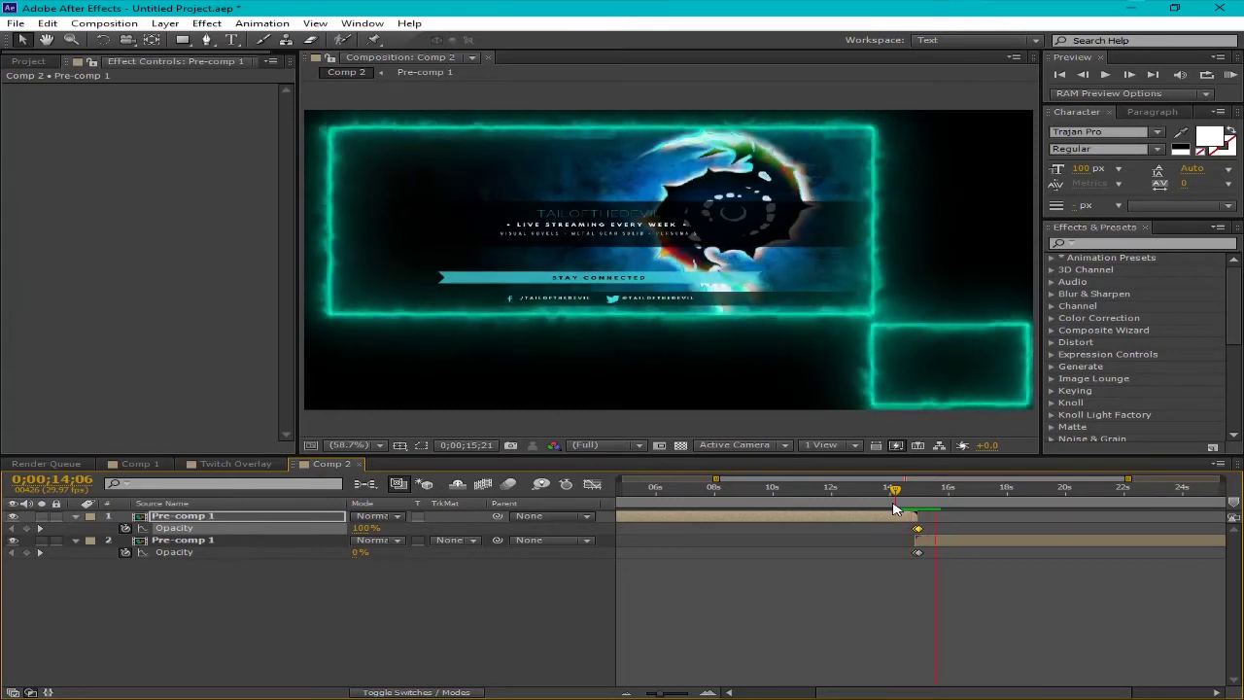
left_click(895, 509)
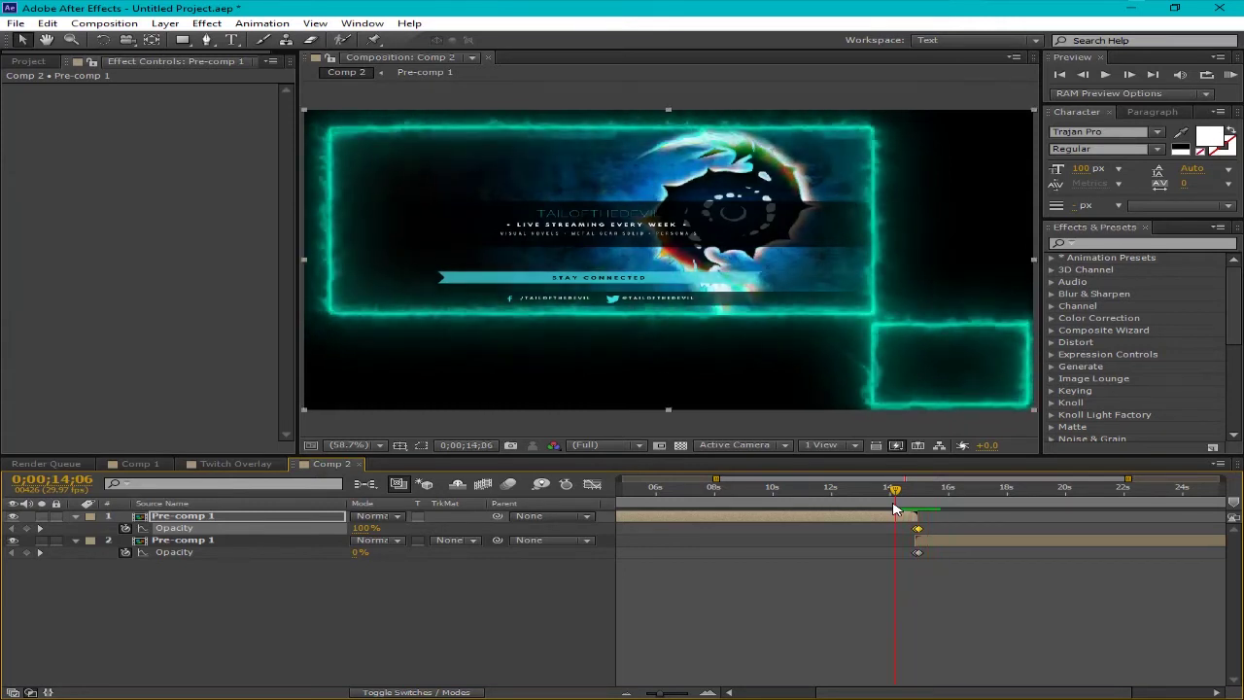
left_click_drag(660, 696, 690, 696)
left_click_drag(937, 695, 951, 694)
left_click(984, 546)
left_click_drag(984, 545, 920, 555)
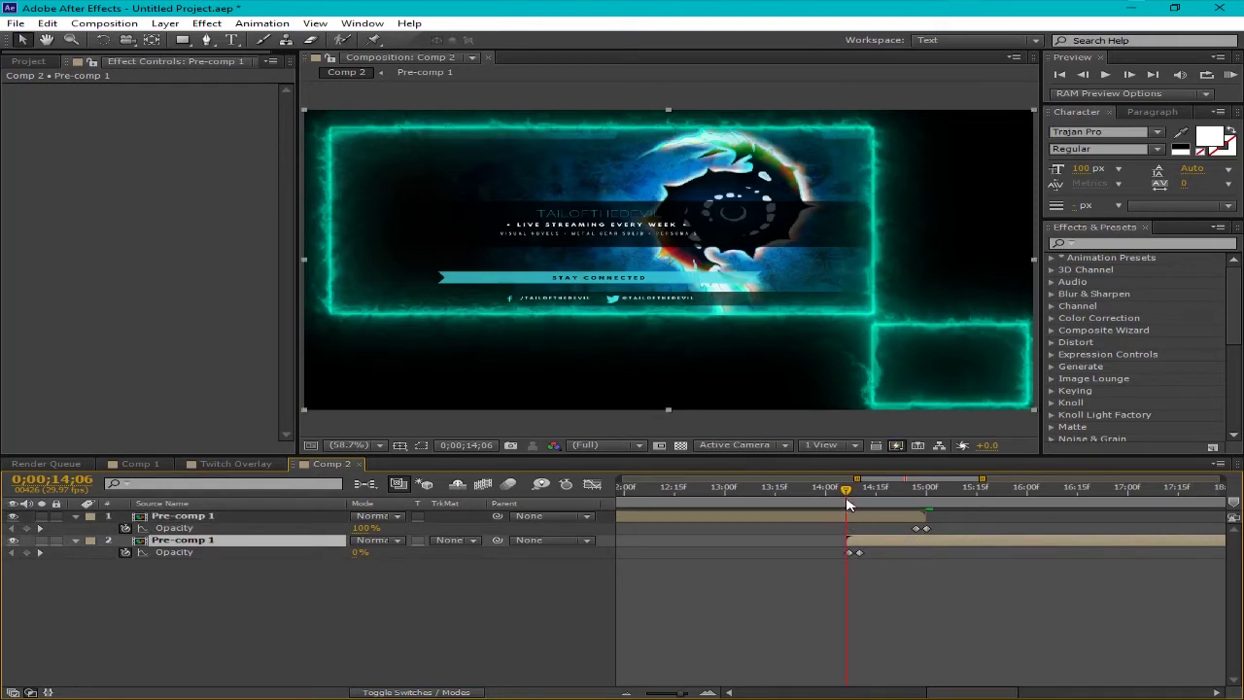
- Lengthen the cross-fade by moving the upper layer's 100% opacity keyframe to 0;00;14;06 and the lower layer's 100% keyframe to the upper layer's end
mouse_move(914, 528)
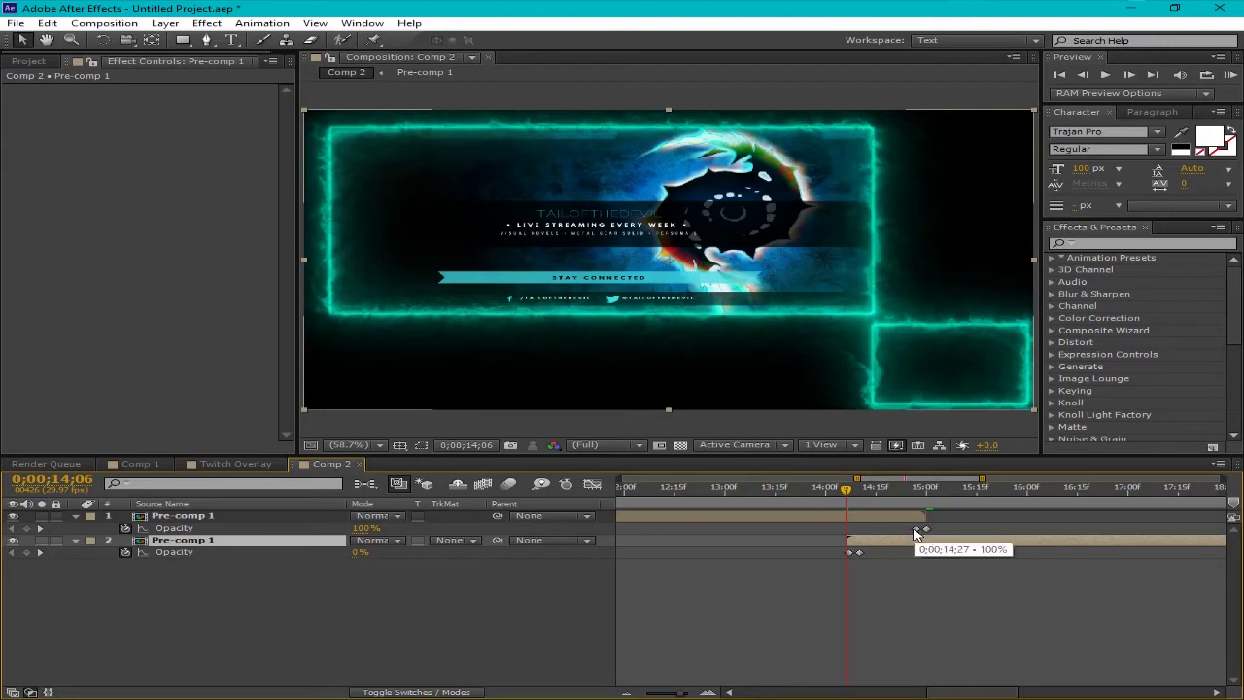
left_click_drag(914, 529, 848, 536)
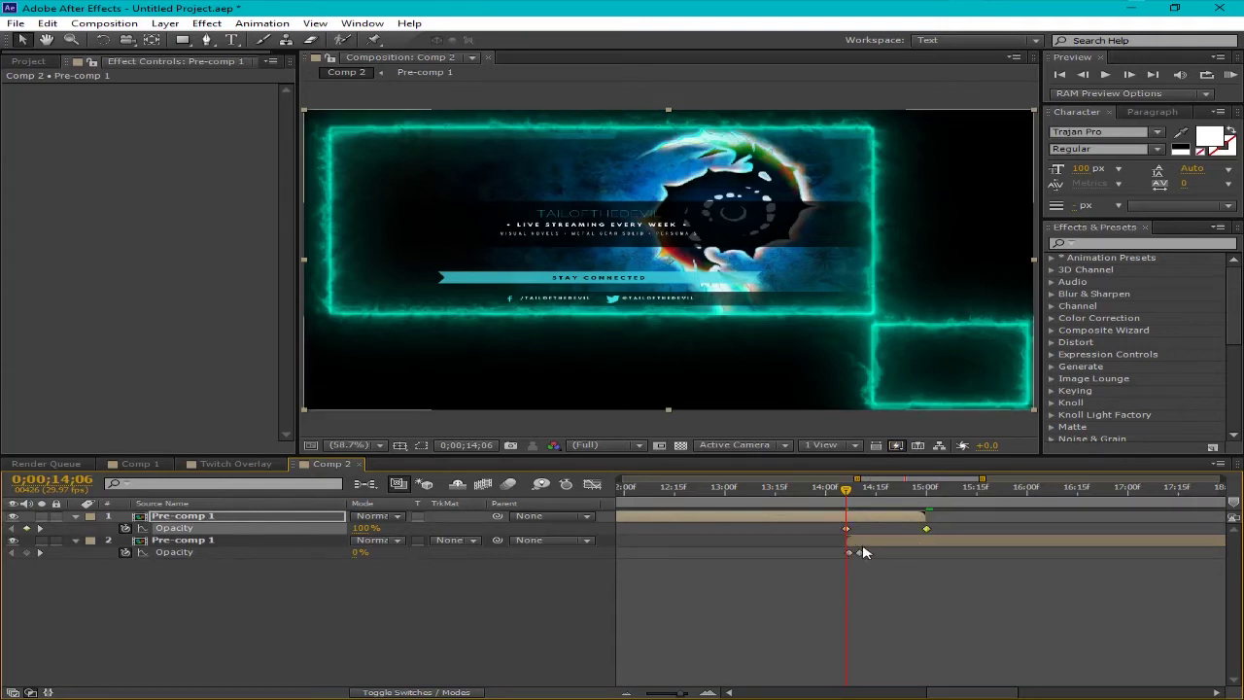
left_click(857, 553)
left_click(850, 554)
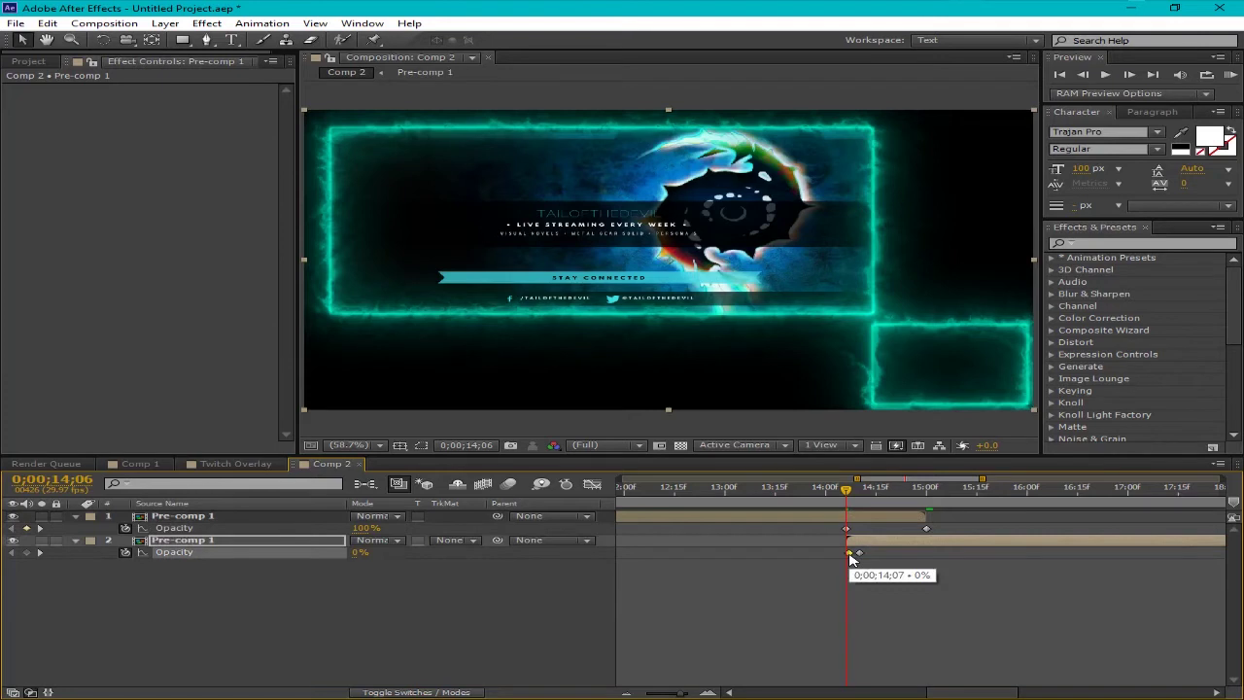
left_click_drag(862, 558, 933, 559)
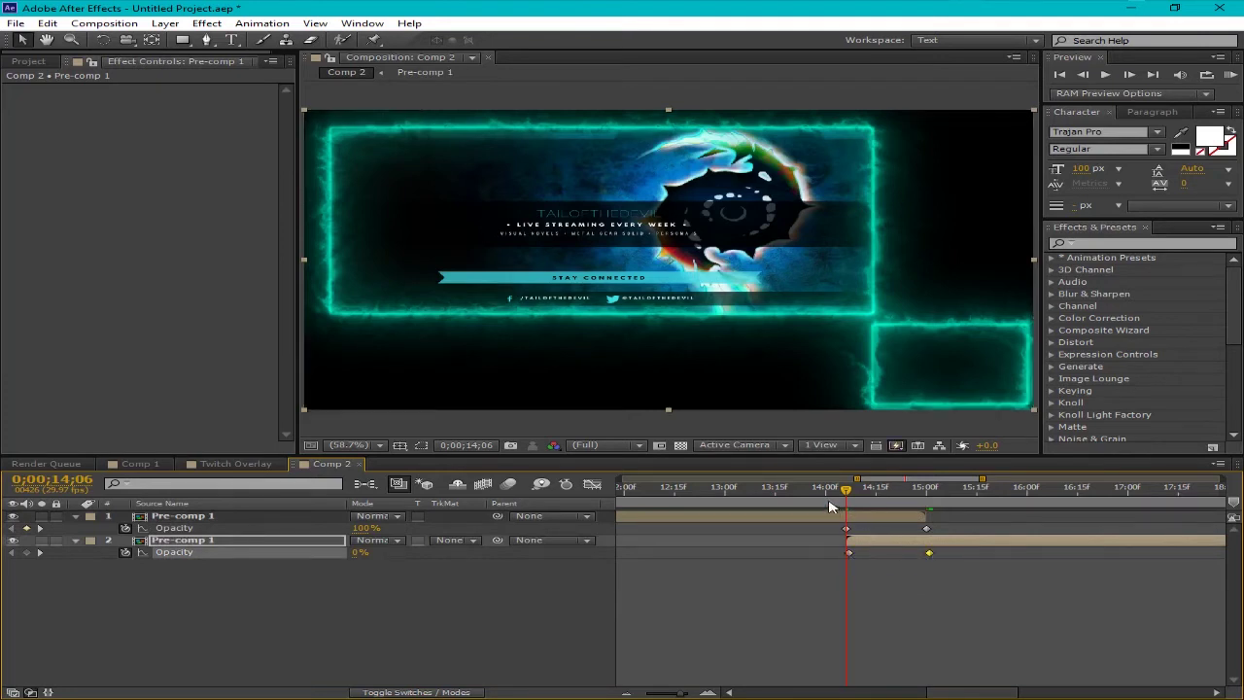
- Preview the lengthened cross-fade and compare the composition's first frame with the end of the lower Pre-comp 1 layer
mouse_move(756, 491)
left_mouse_down()
mouse_move(1006, 490)
mouse_move(755, 490)
left_mouse_up()
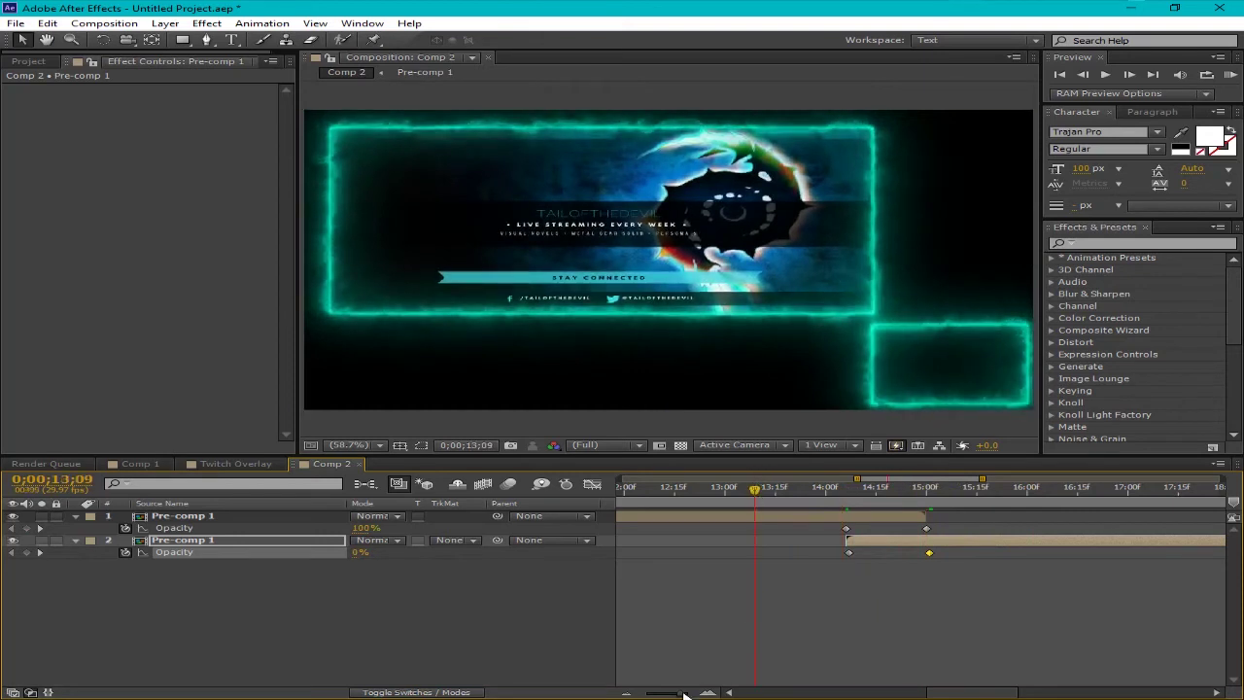
left_click_drag(684, 692, 656, 692)
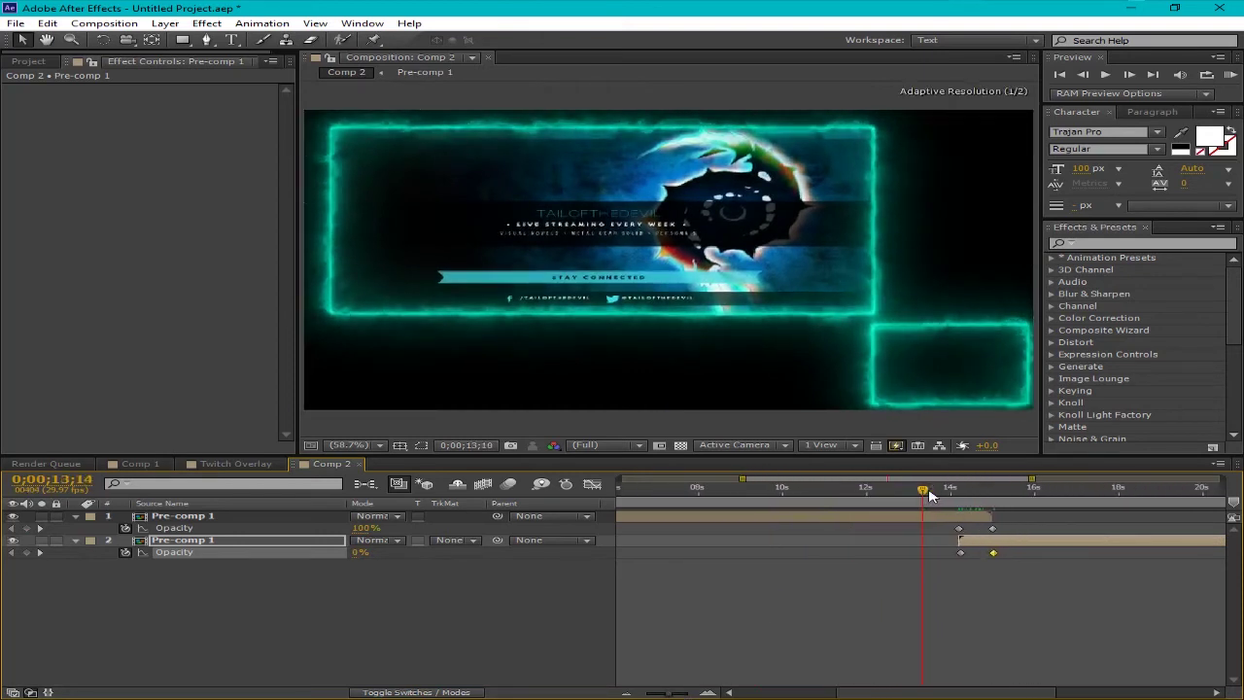
left_click_drag(922, 490, 943, 491)
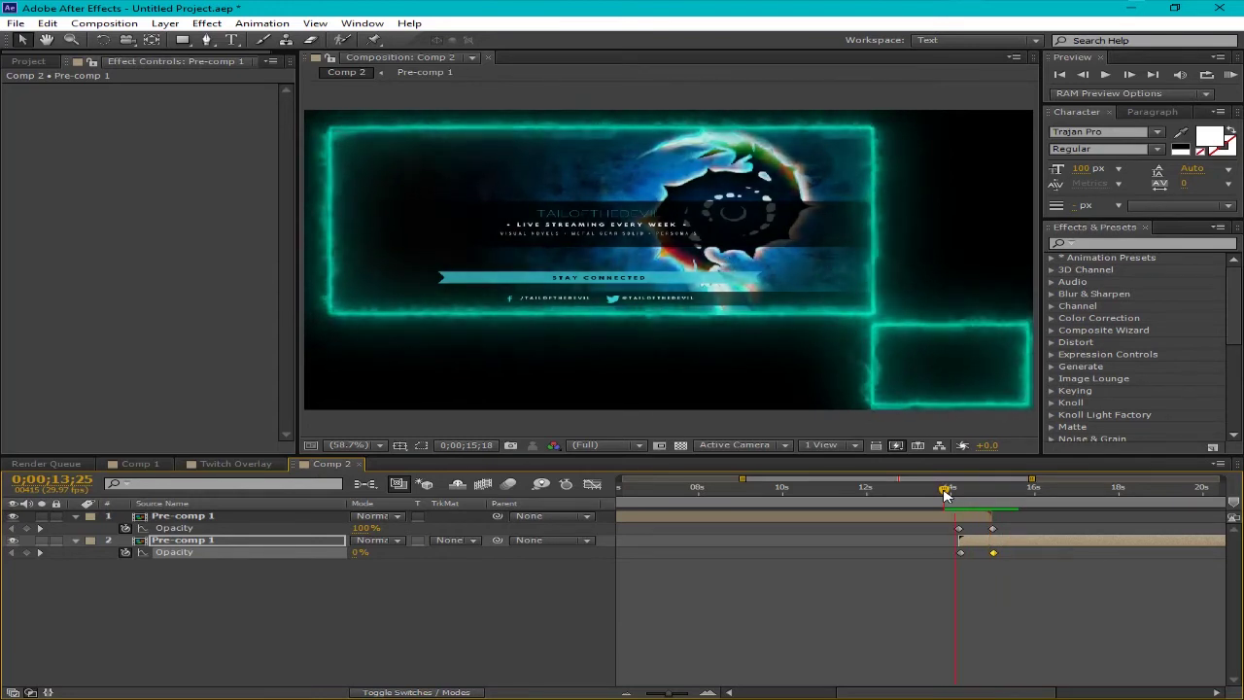
left_click_drag(679, 692, 645, 692)
left_click_drag(628, 496, 618, 496)
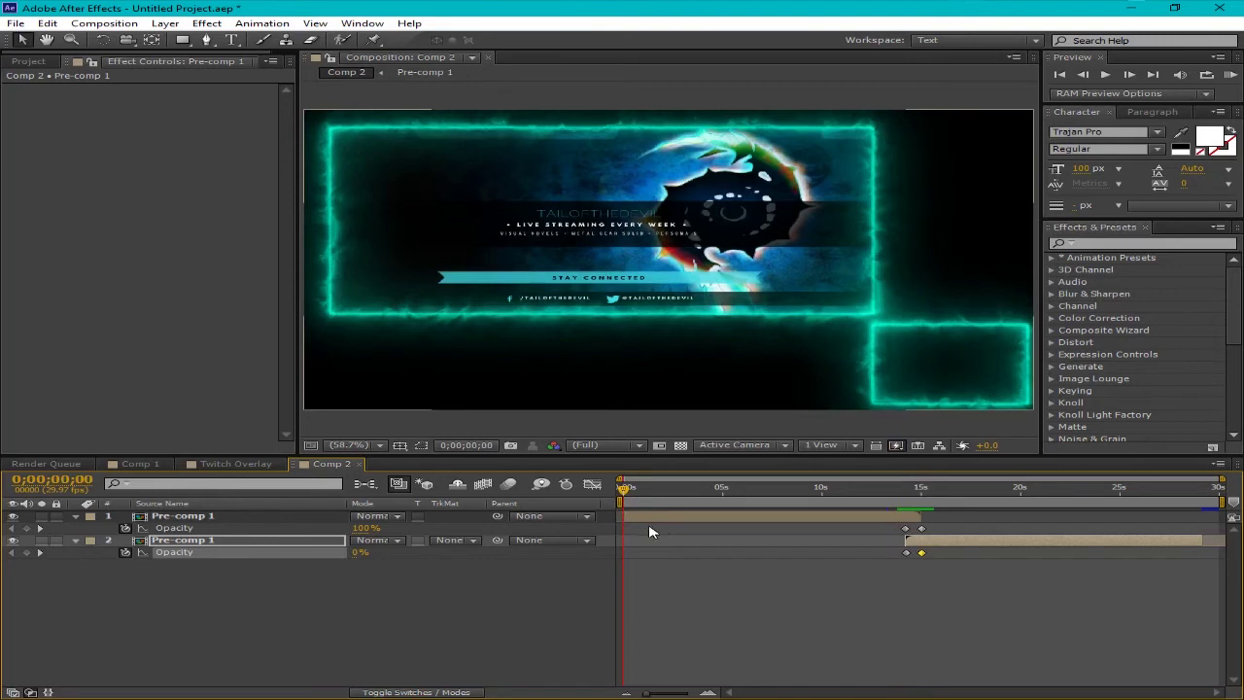
left_click_drag(627, 493, 1203, 498)
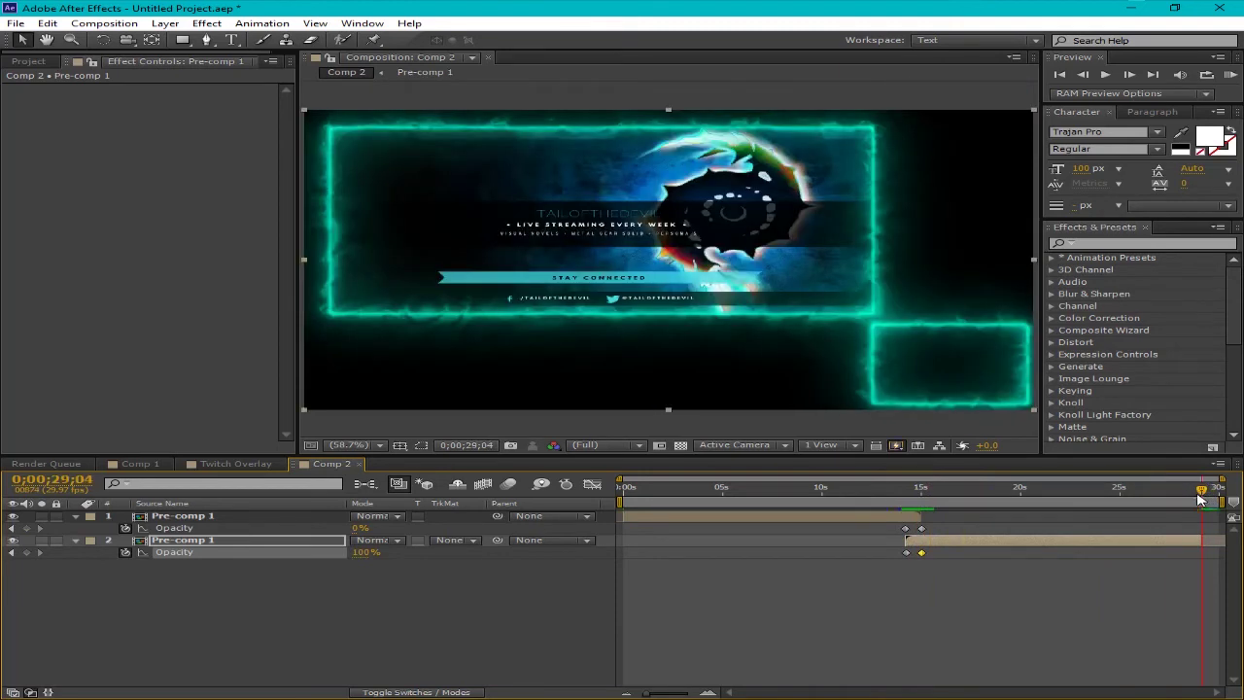
- End the work area at 0;00;29;06, where the lower Pre-comp 1 layer stops, and trim the composition to the work area
left_click_drag(646, 696, 695, 696)
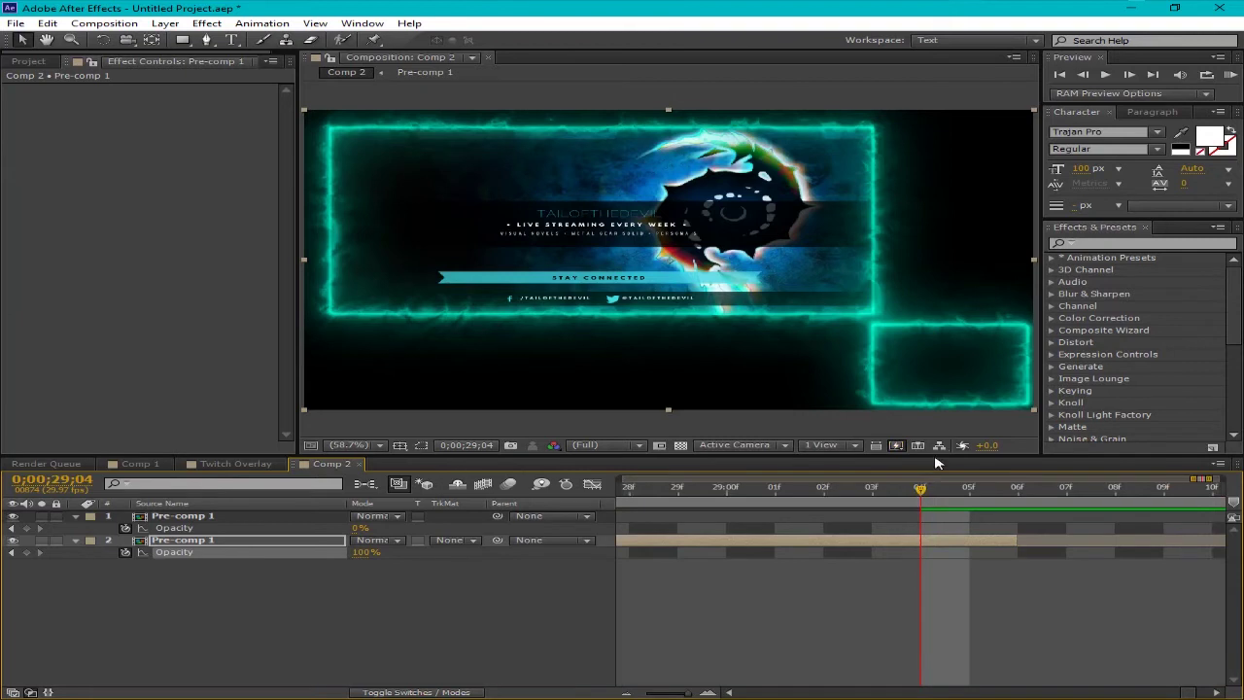
left_click_drag(921, 496, 1007, 496)
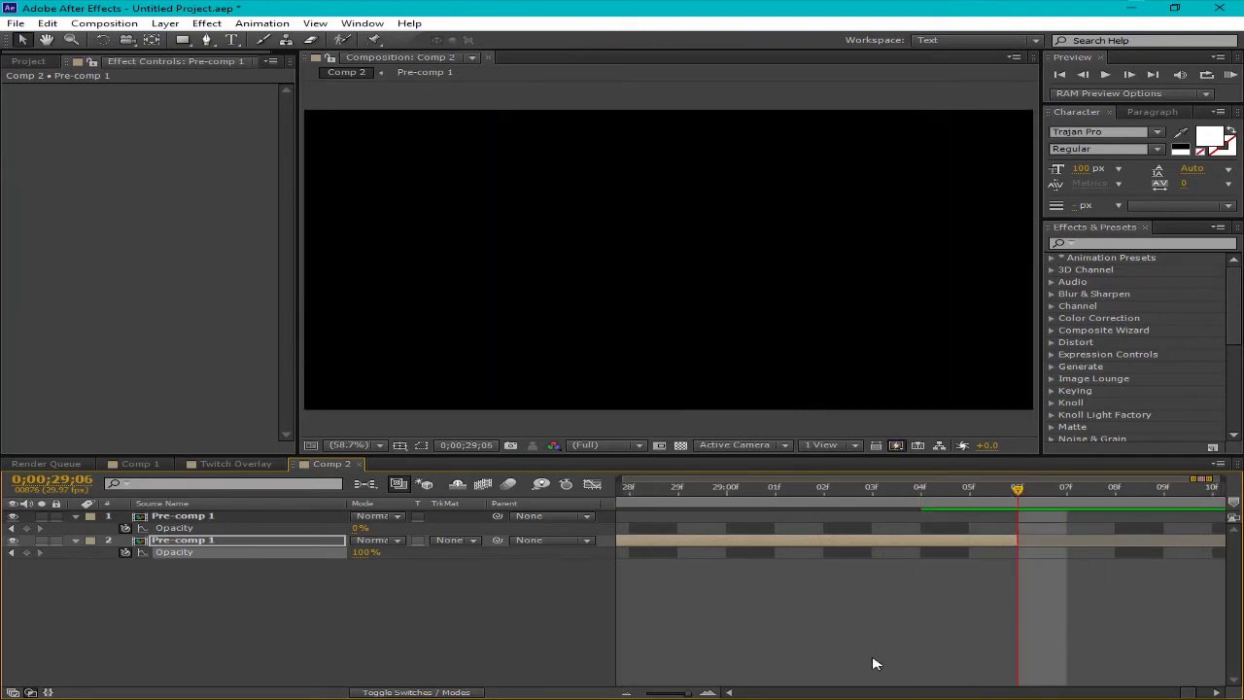
left_click_drag(688, 696, 648, 696)
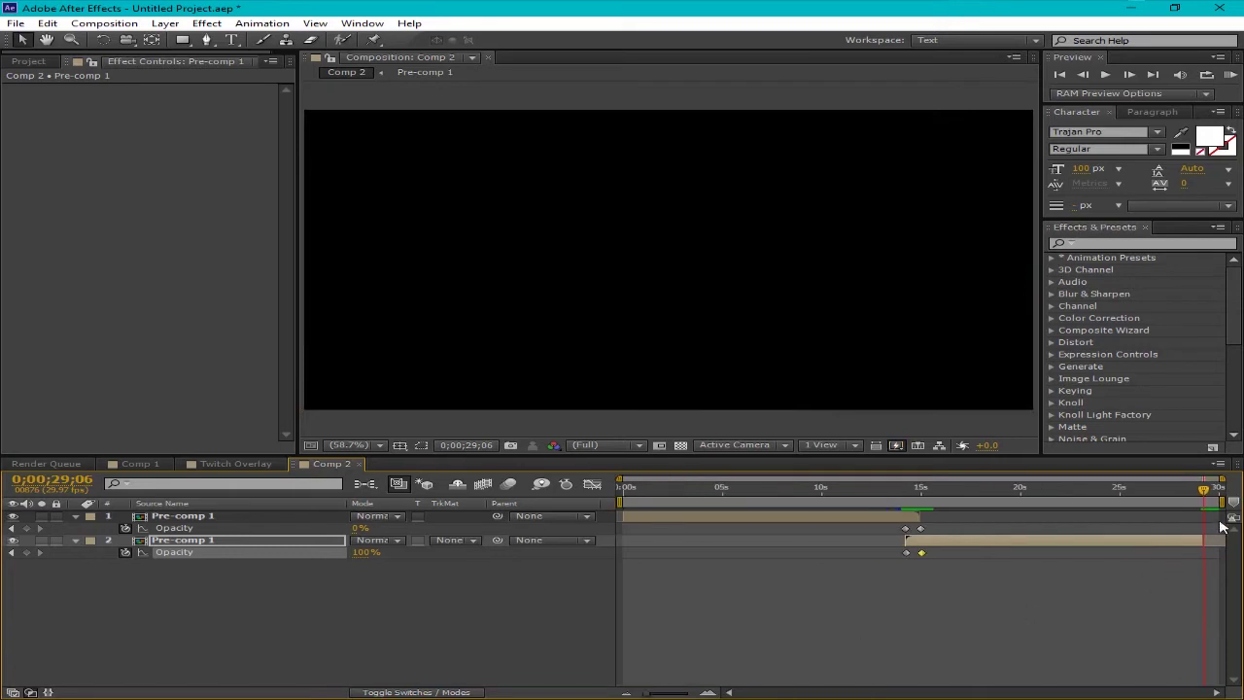
mouse_move(1222, 501)
left_mouse_down()
mouse_move(861, 501)
mouse_move(1205, 506)
left_mouse_up()
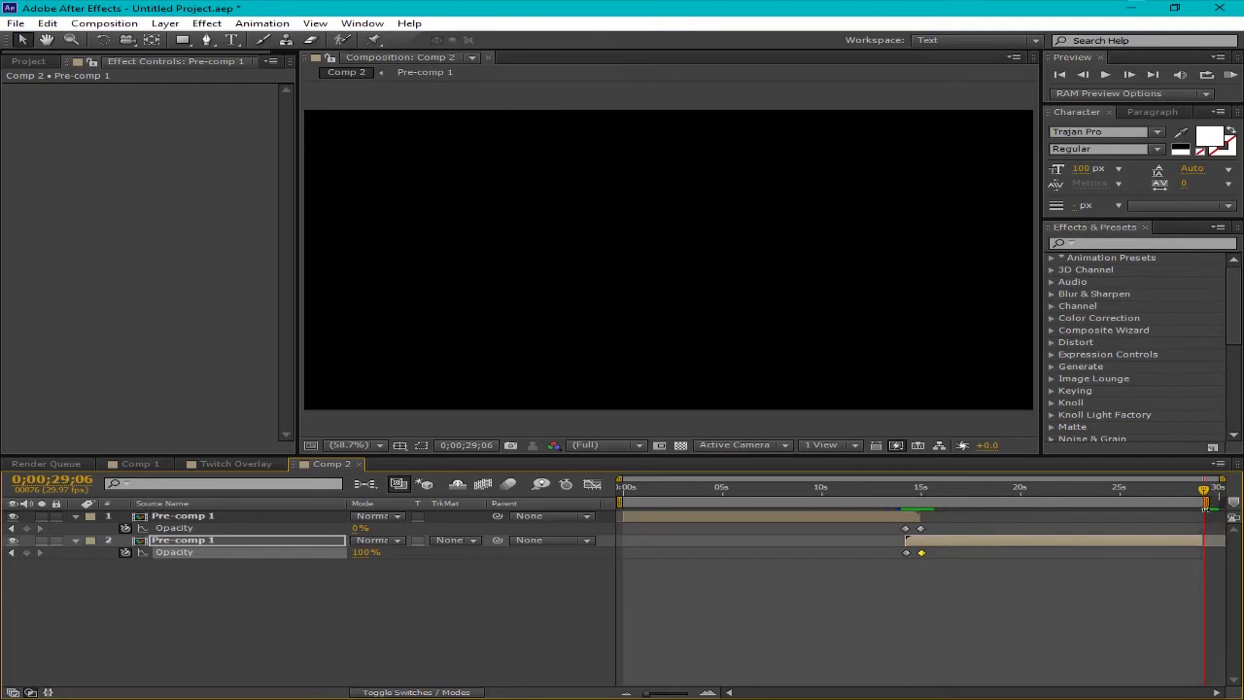
left_click_drag(648, 696, 708, 696)
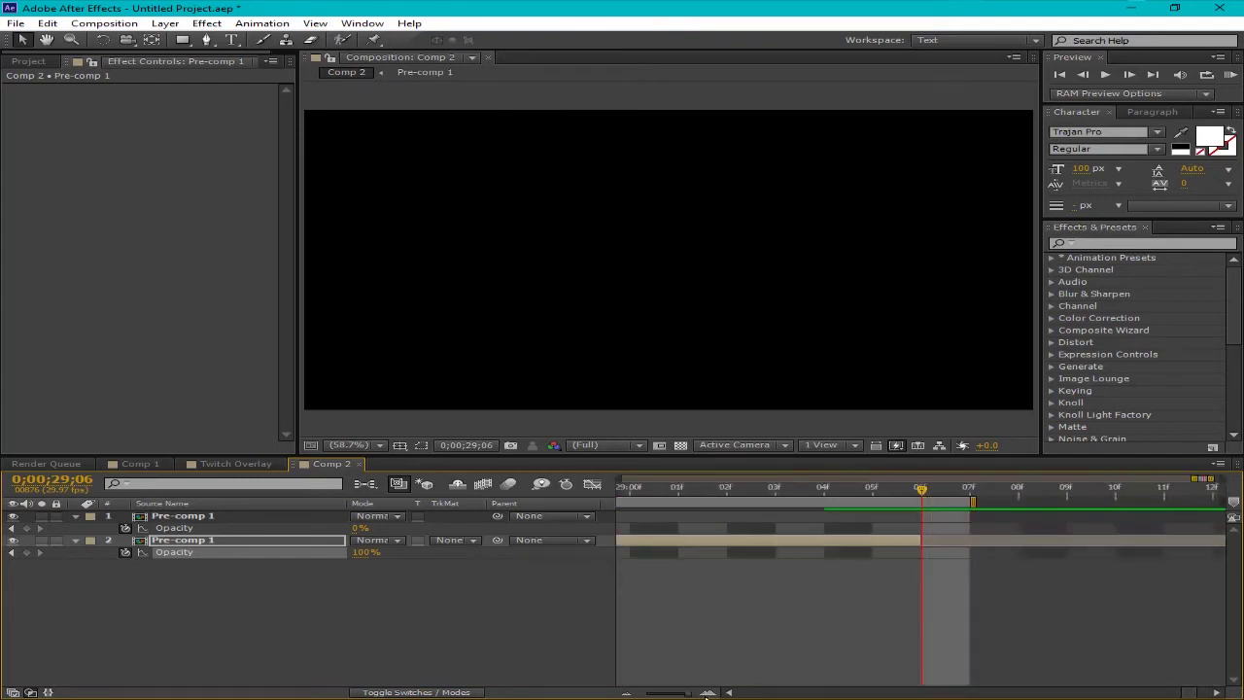
left_click_drag(972, 501, 931, 504)
left_click_drag(688, 694, 618, 693)
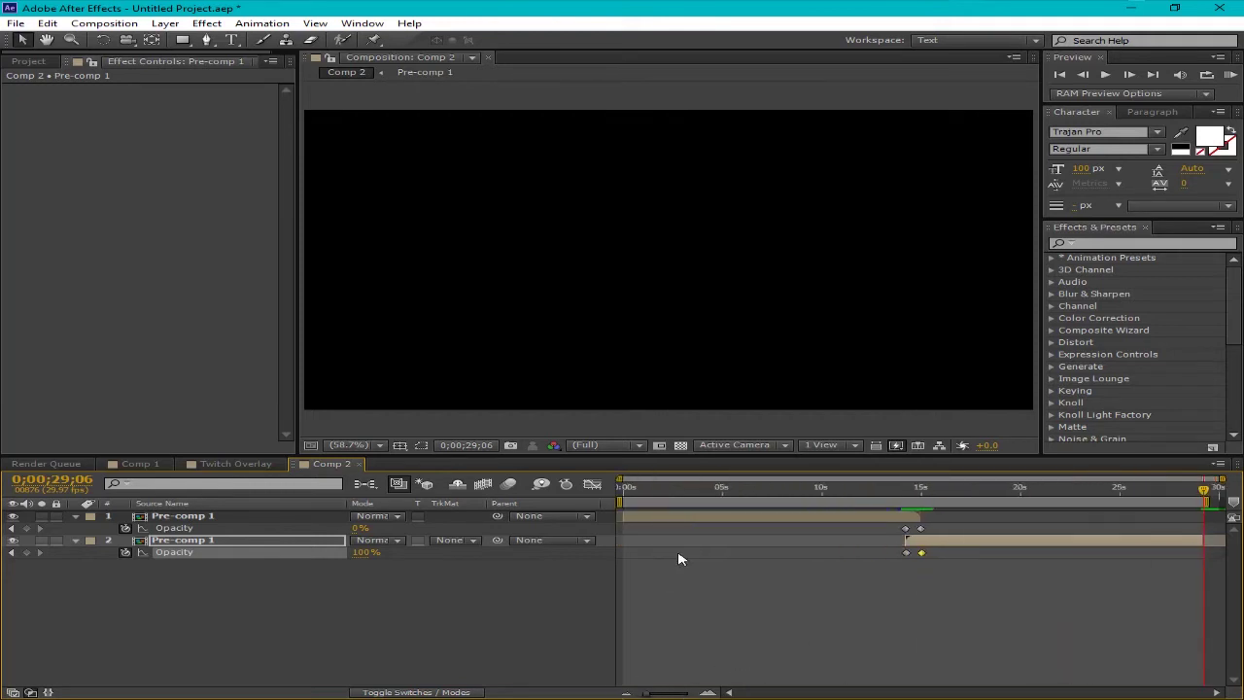
left_click(114, 25)
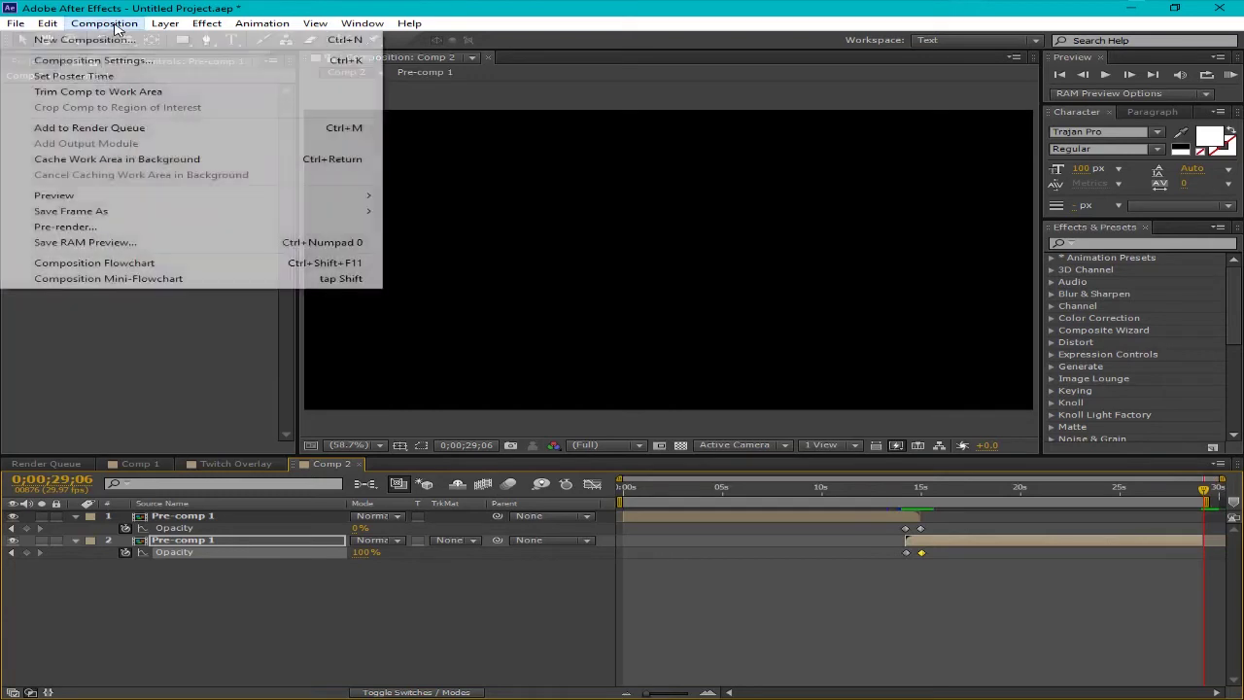
left_click(109, 93)
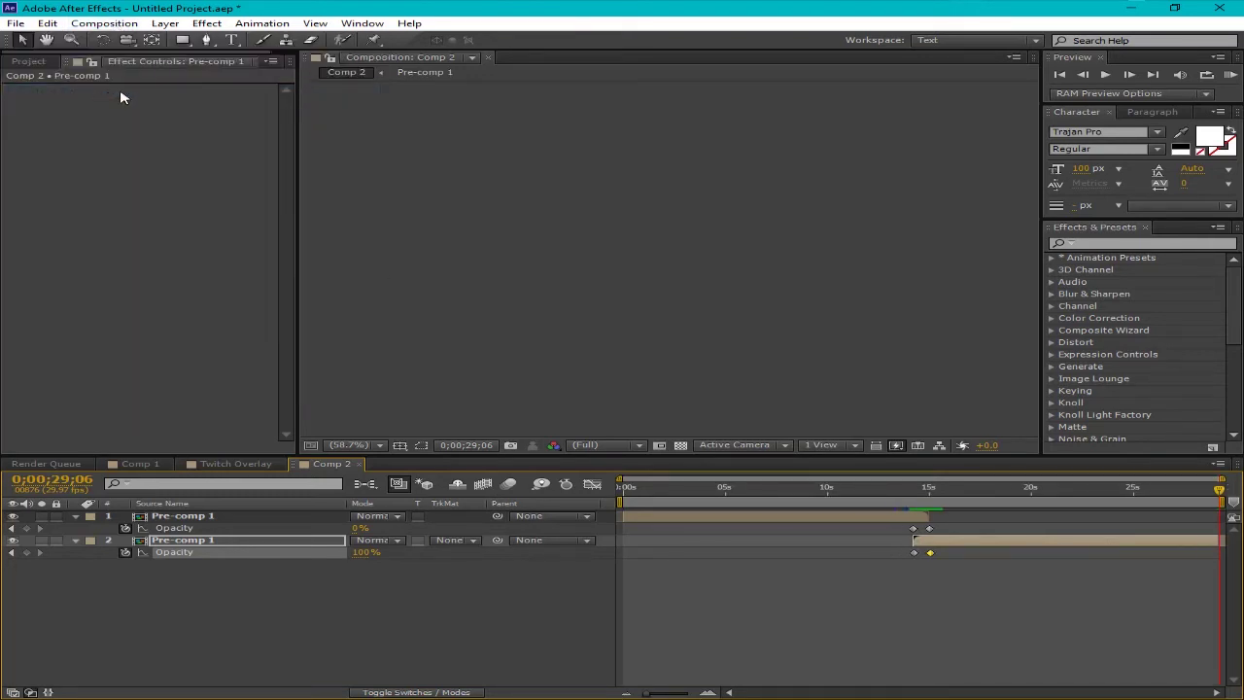
- Compare the trimmed composition's first and last frames and play back the cross-fade around 0;00;15;00
left_click_drag(636, 493, 608, 493)
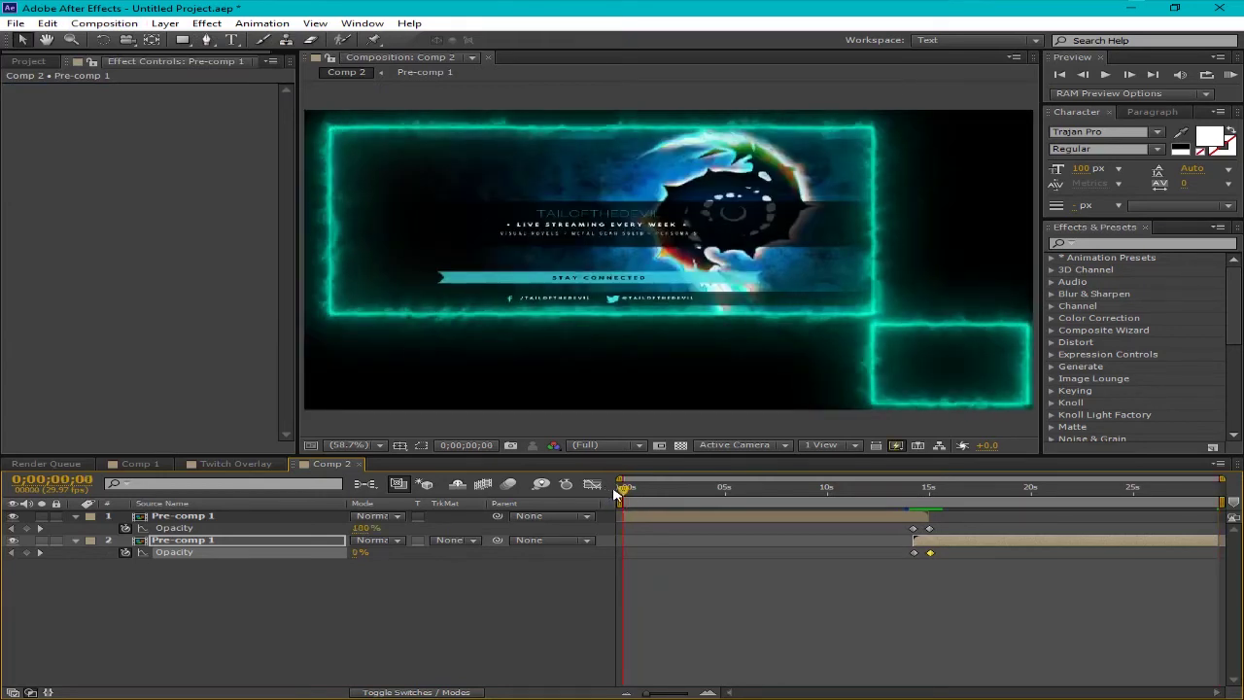
left_click_drag(623, 492, 1222, 505)
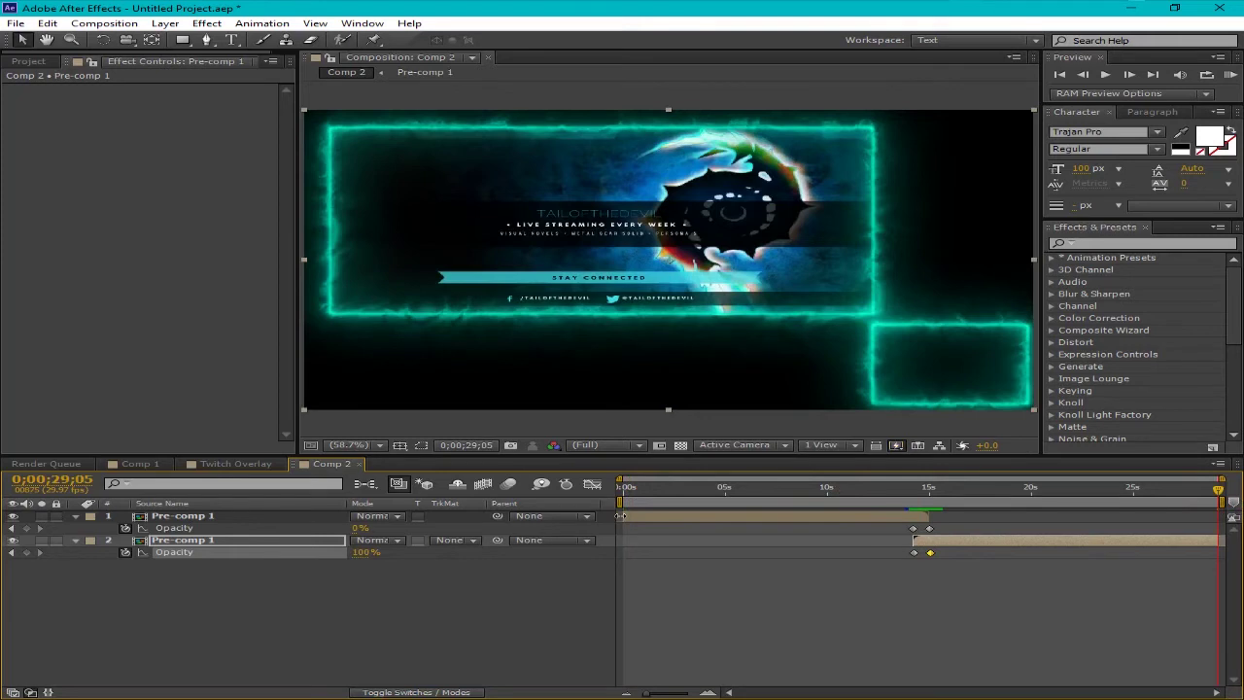
left_click_drag(884, 488, 921, 504)
key("space")
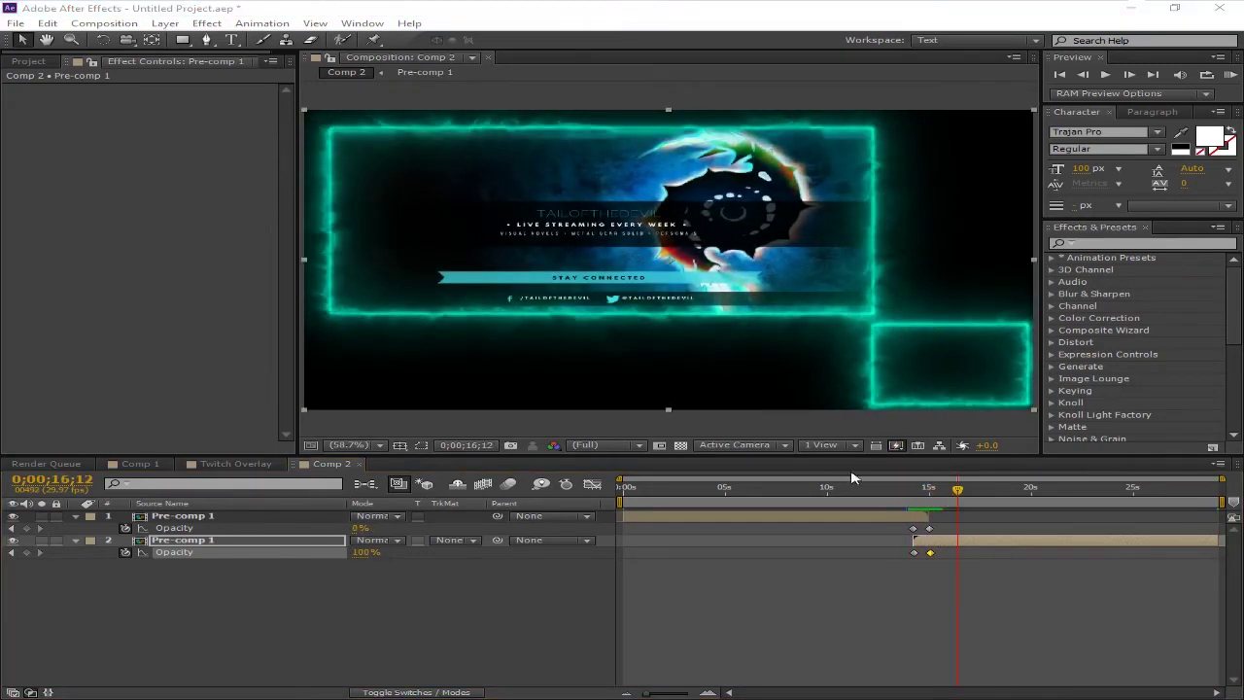
- Check the transparent areas of the overlay by switching the transparency grid on and off
left_click(538, 596)
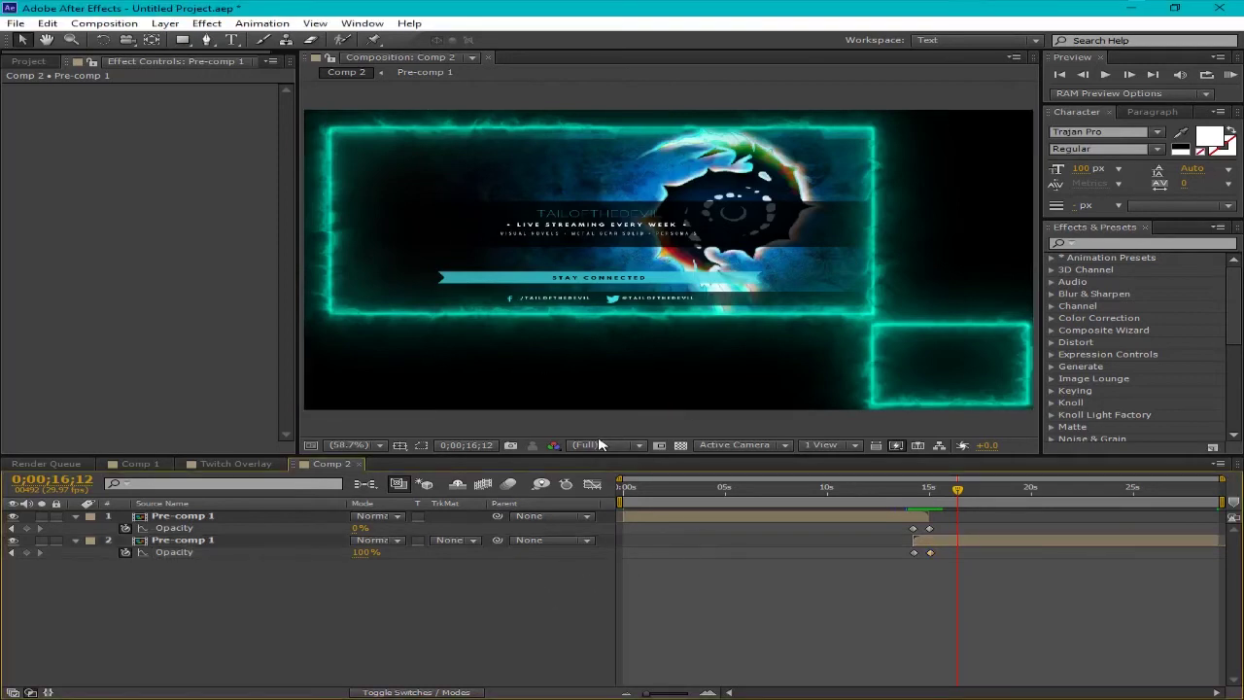
left_click(680, 445)
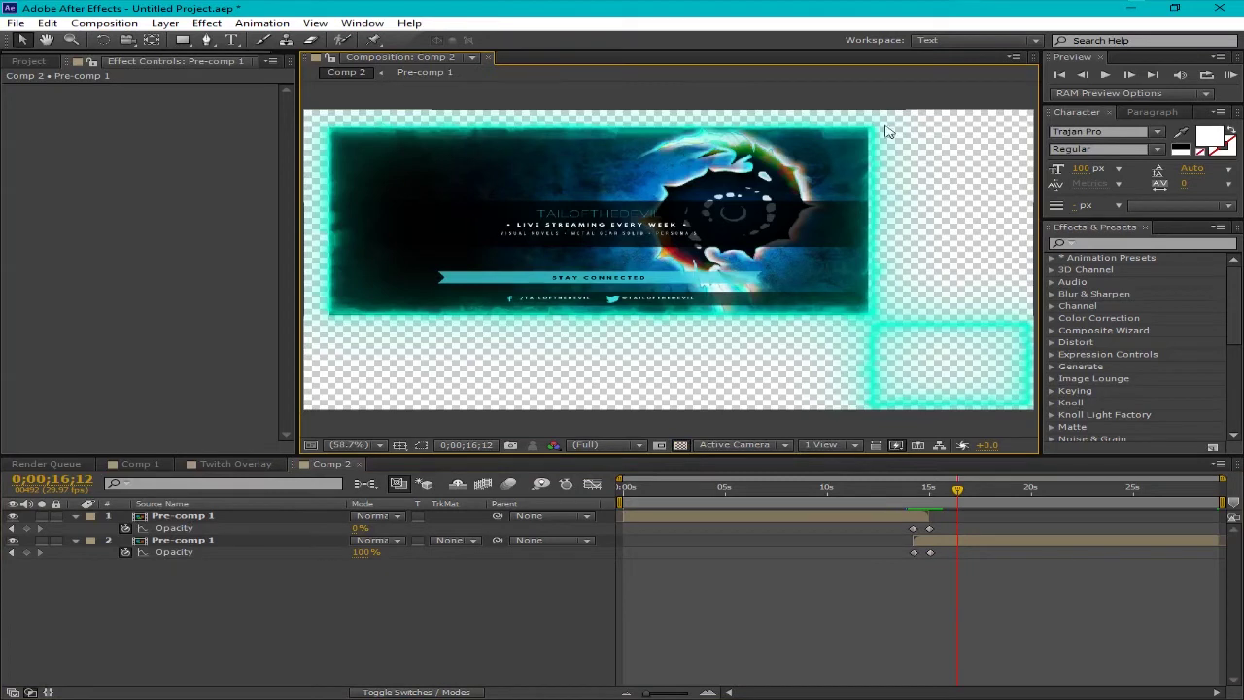
left_click(680, 446)
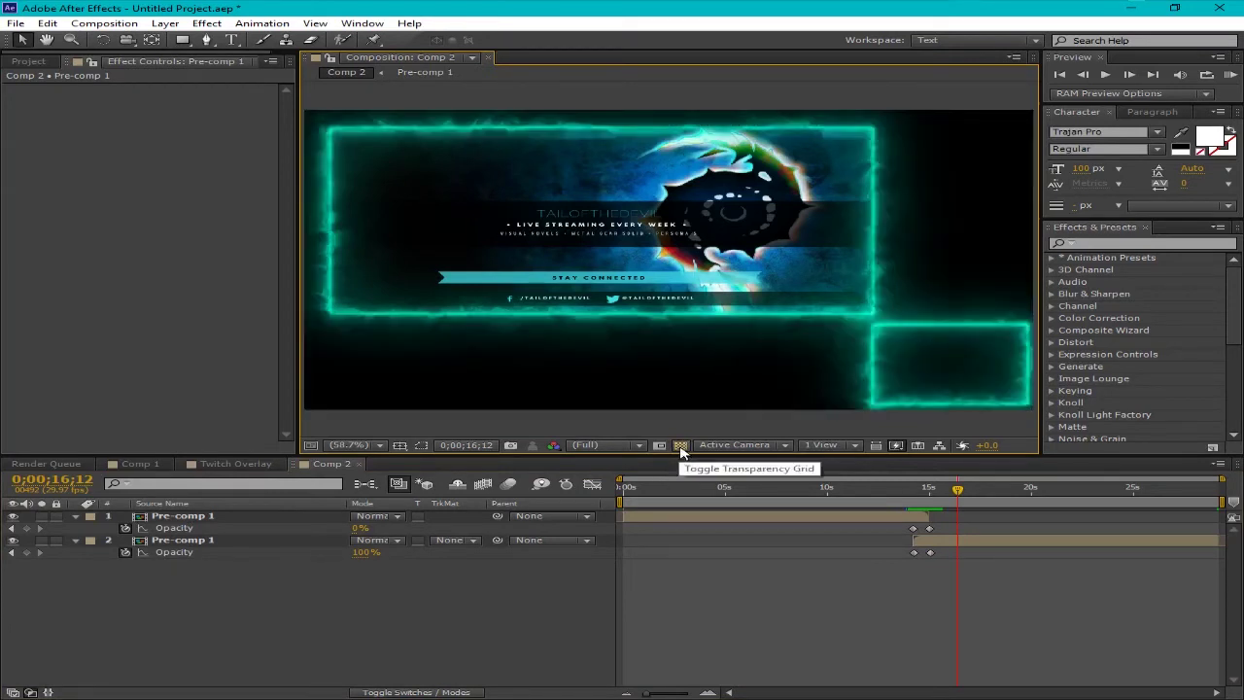
left_click(681, 446)
left_click(681, 446)
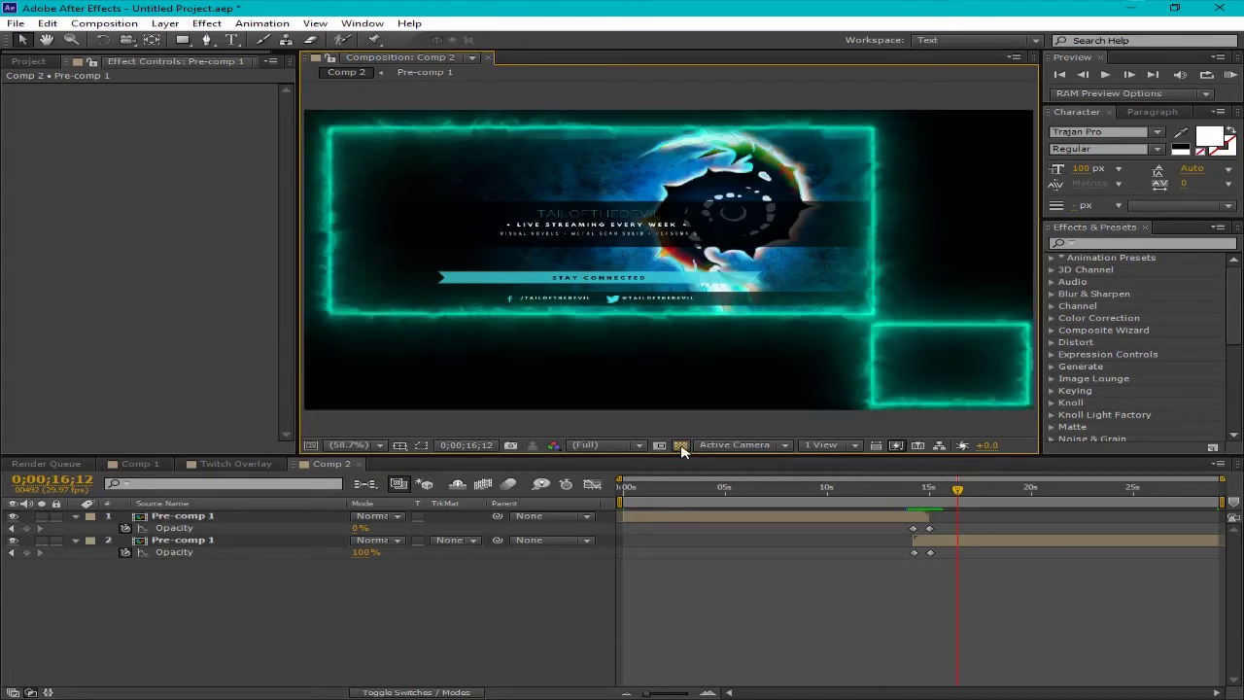
- Add Comp 2 to the render queue
left_click(118, 24)
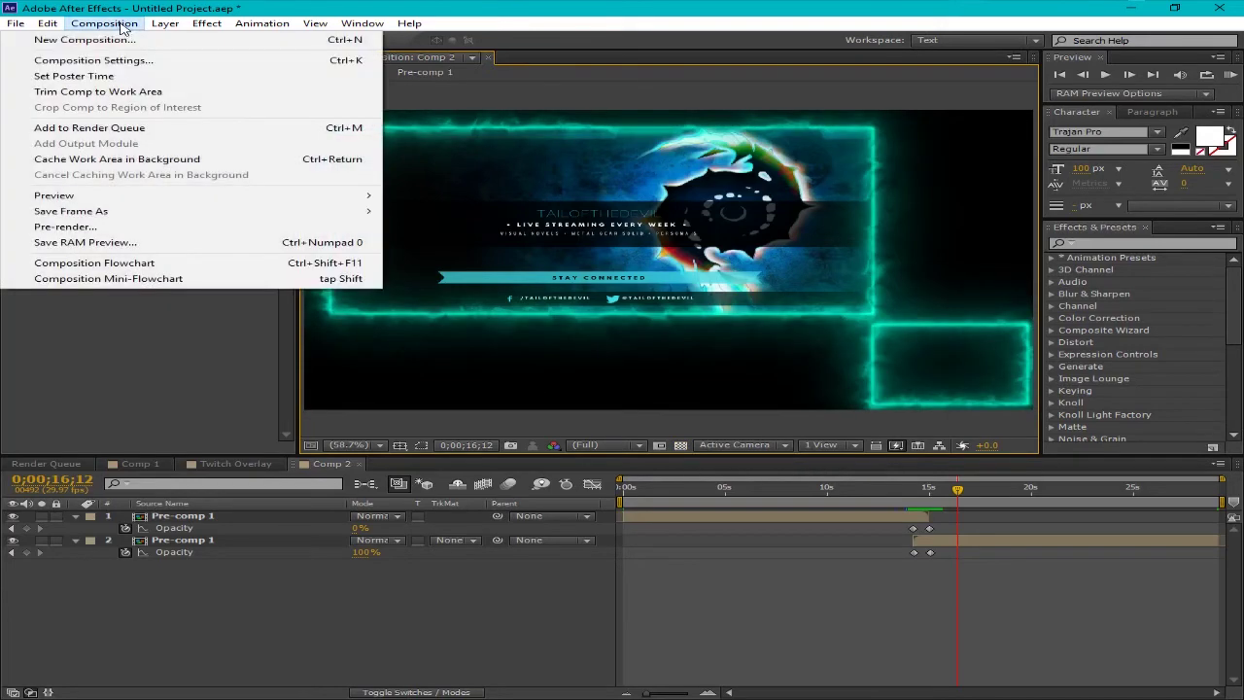
left_click(136, 128)
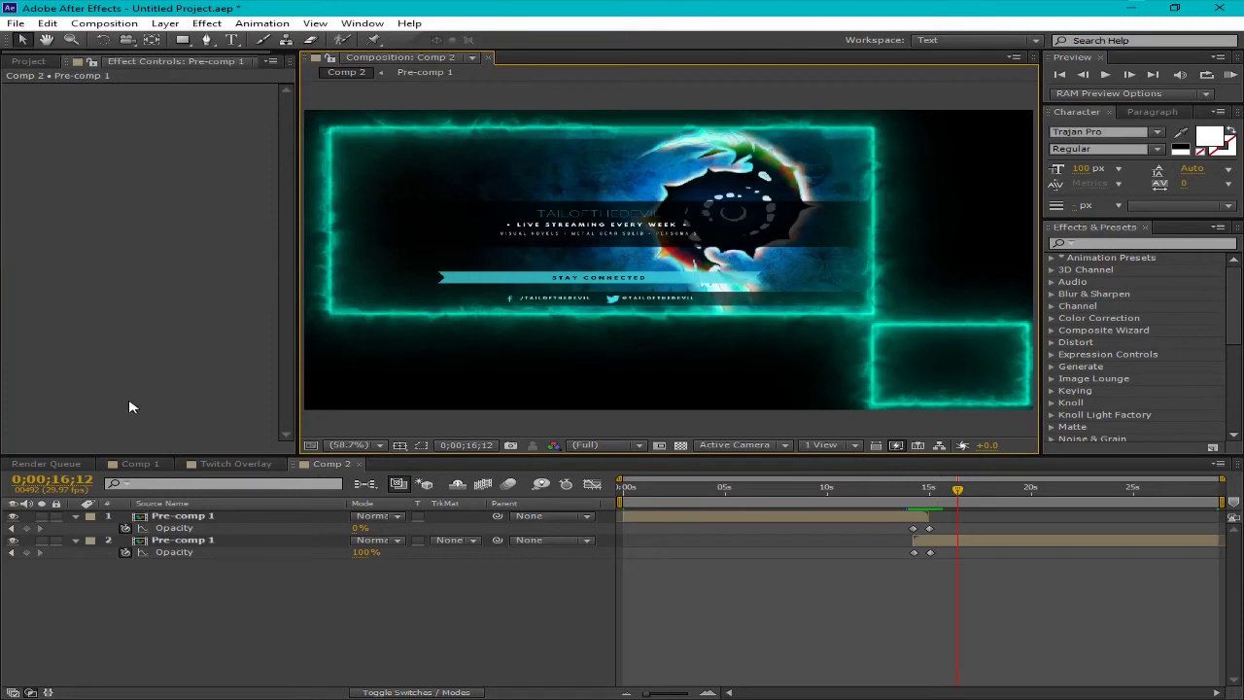
- Try the FLV with Alpha output module for Comp 2 and inspect its video and audio format options
left_click(48, 466)
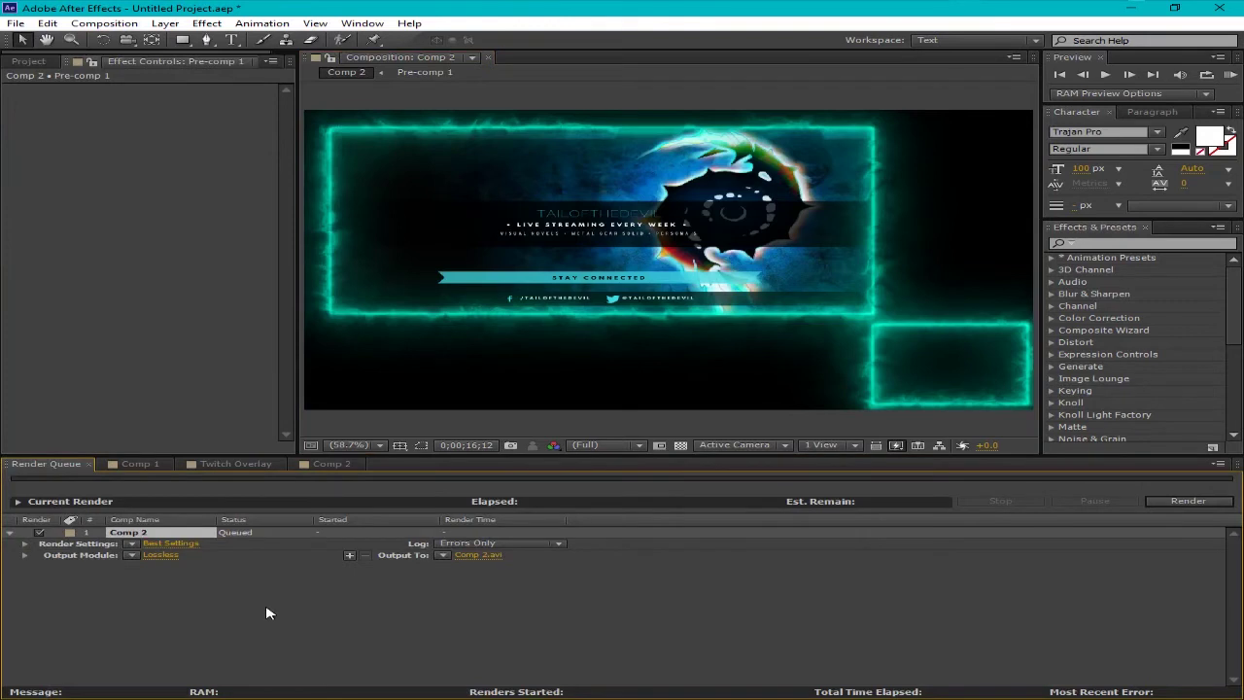
left_click(130, 555)
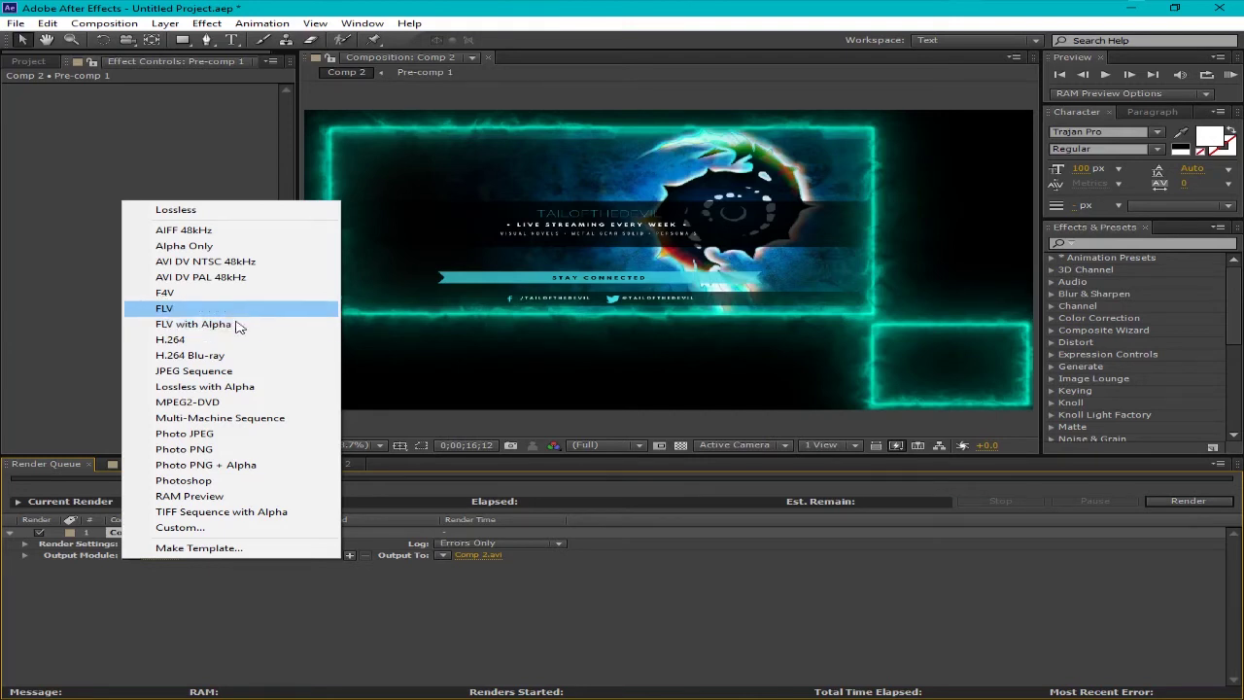
key("Escape")
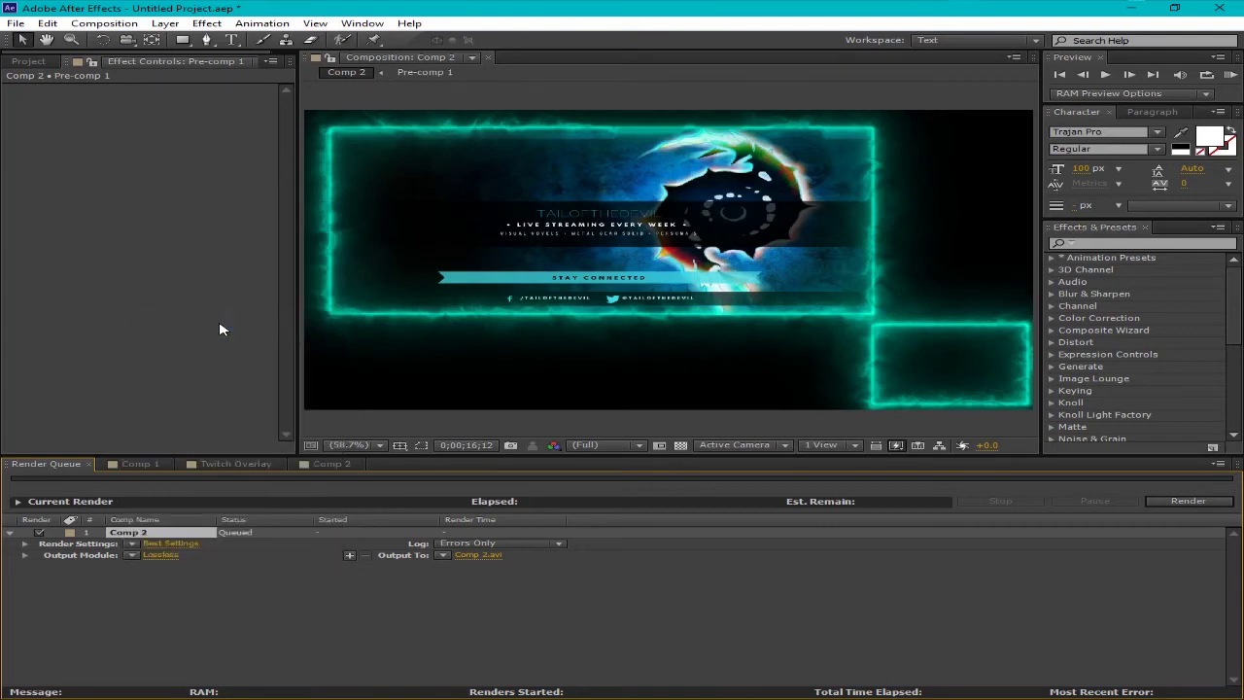
left_click(178, 557)
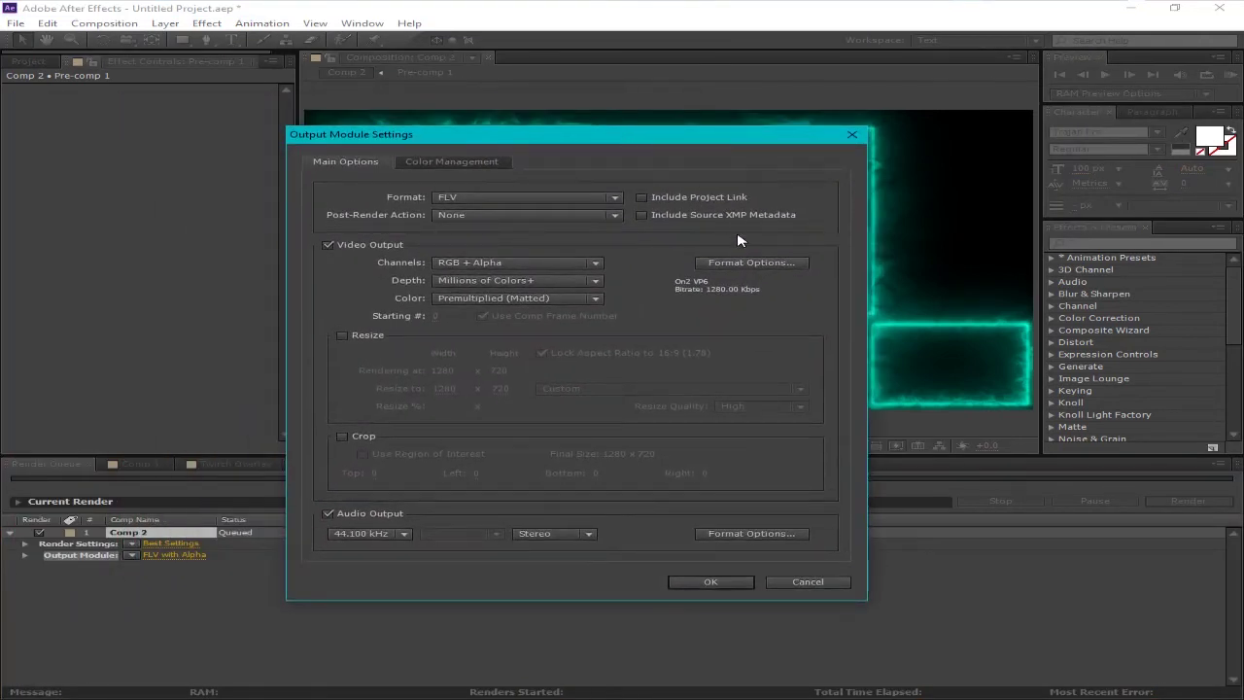
left_click(750, 264)
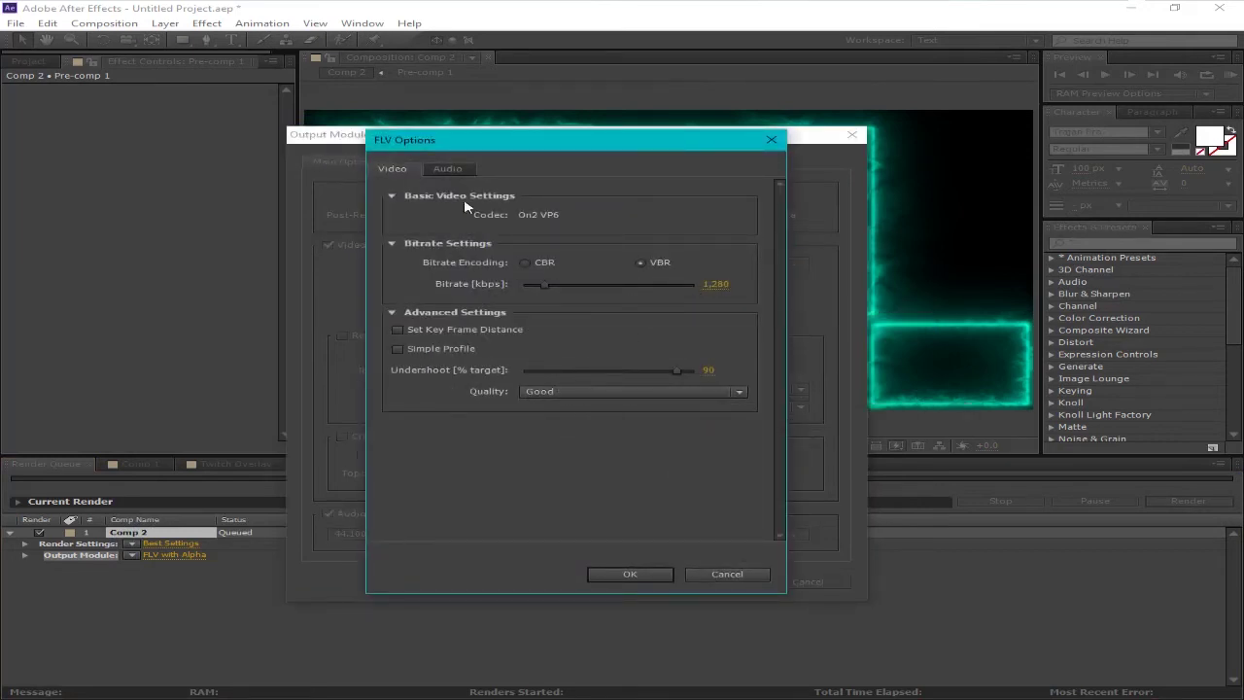
left_click(448, 171)
left_click(392, 168)
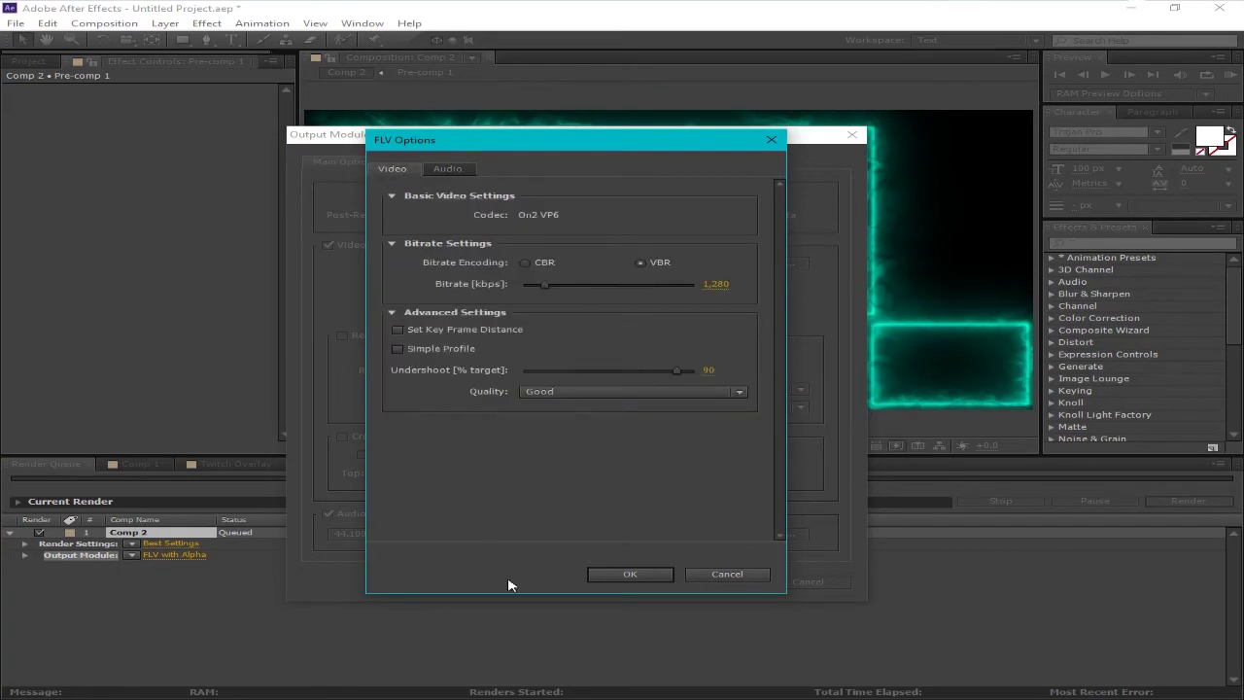
left_click(719, 577)
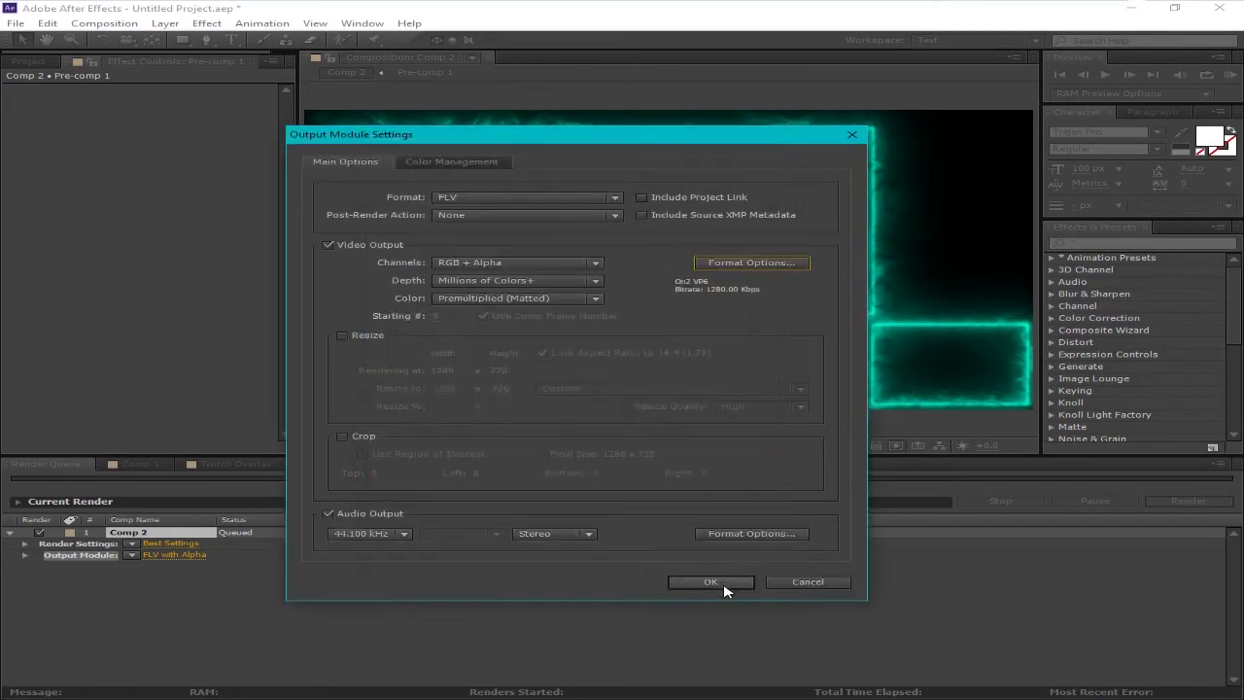
left_click(795, 583)
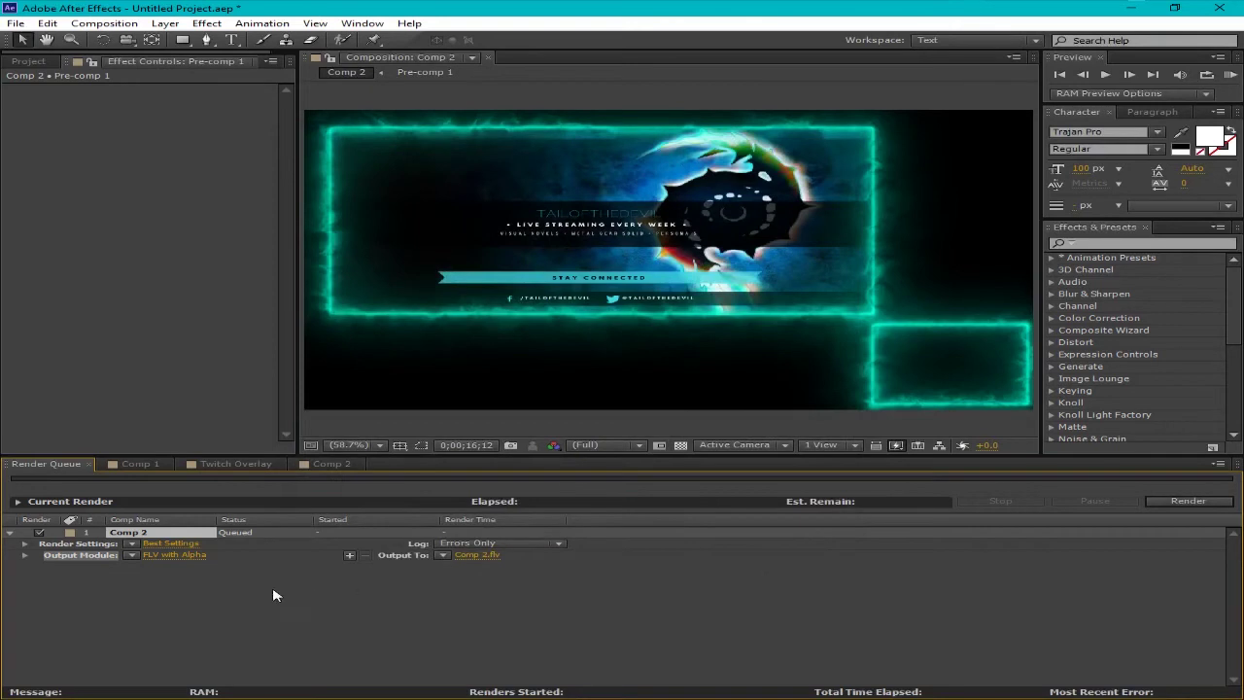
- Set Comp 2's output module to Lossless AVI and its video output channels to RGB + Alpha
left_click(132, 555)
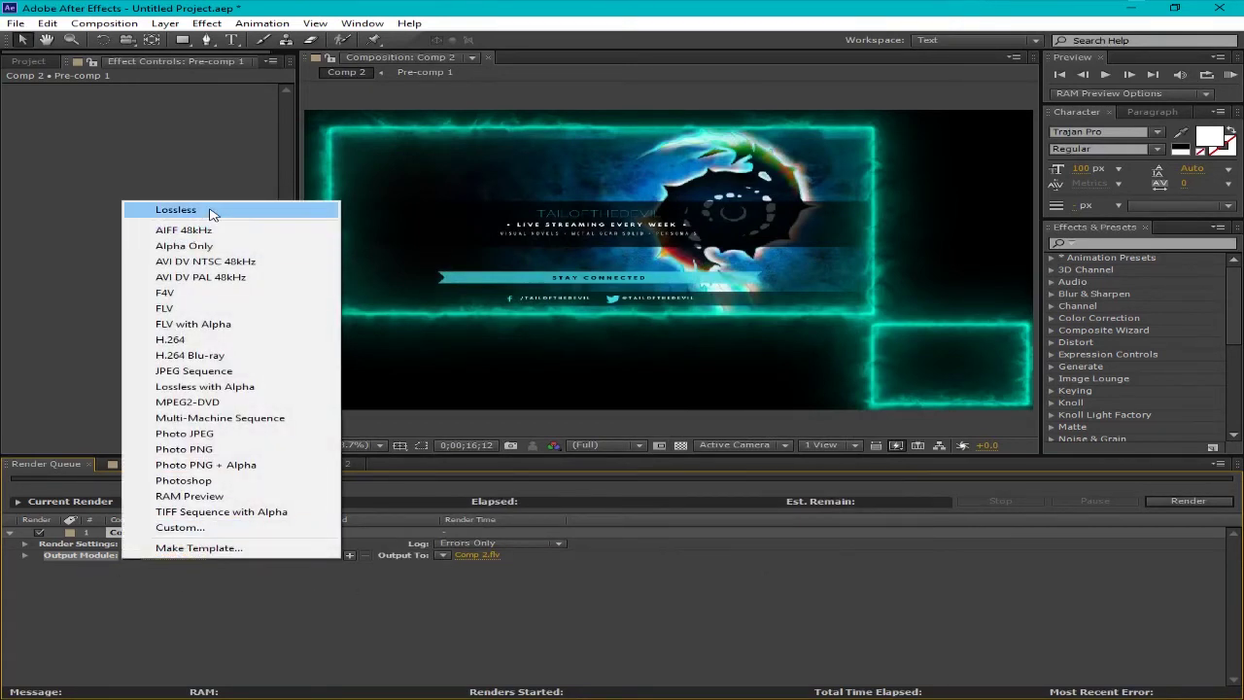
left_click(212, 211)
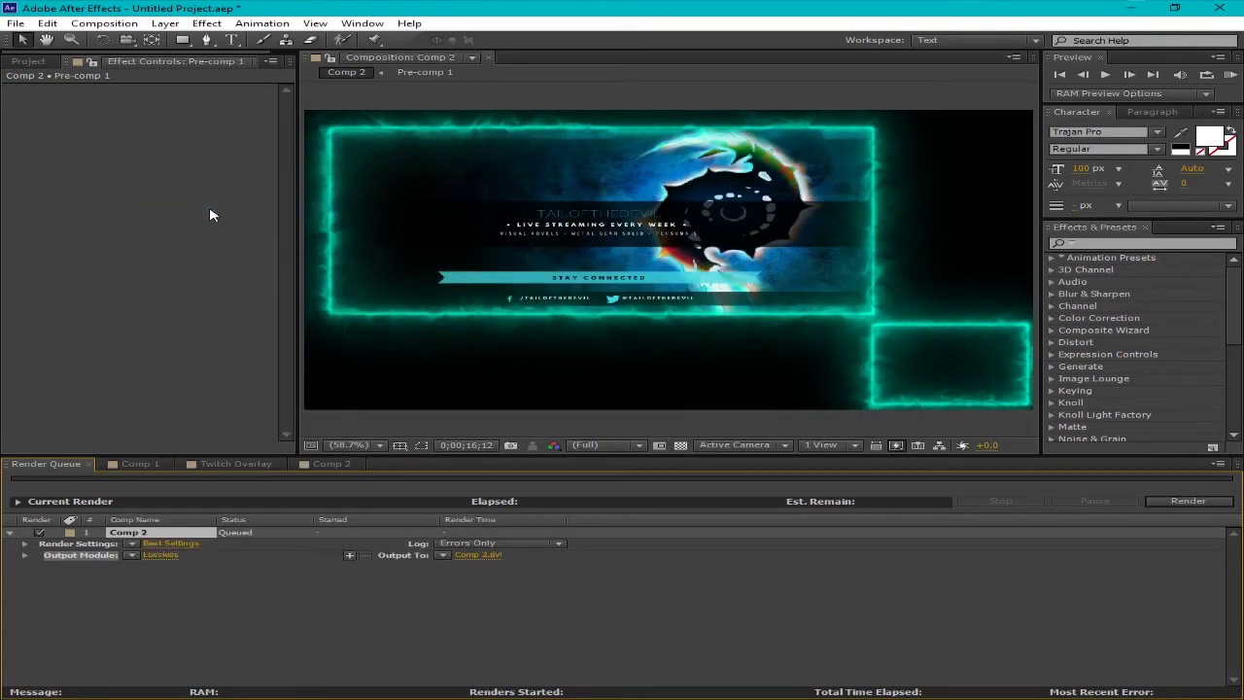
left_click(161, 555)
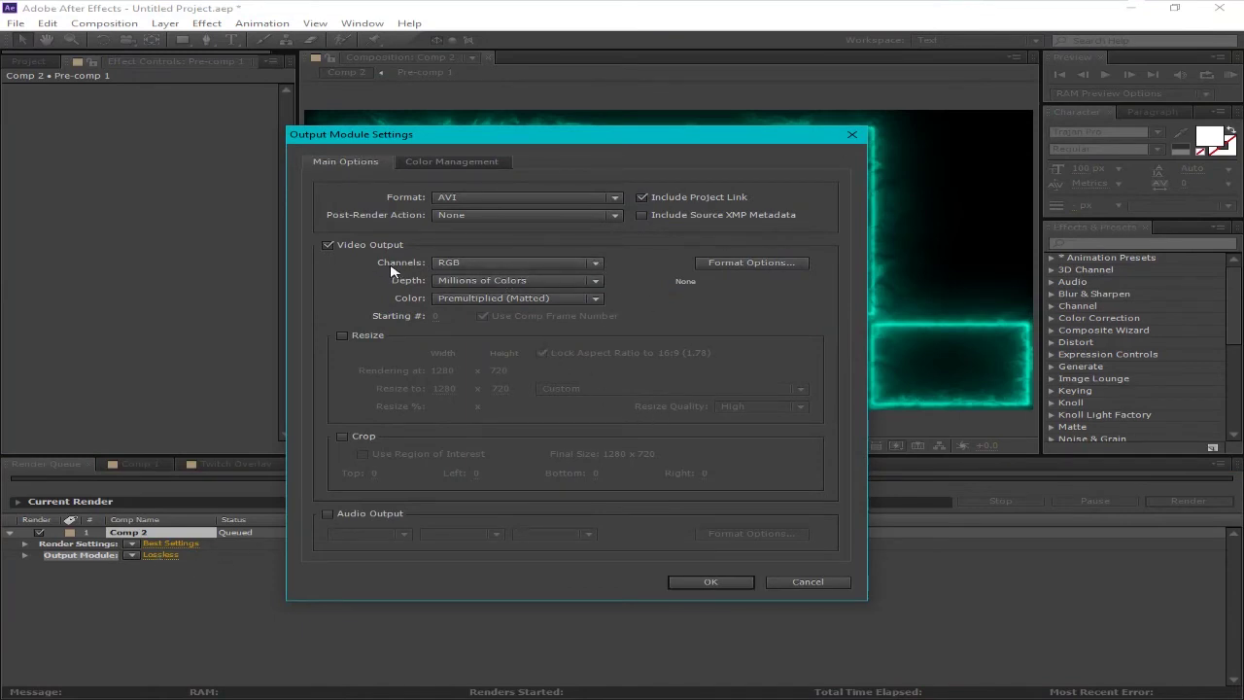
left_click(591, 266)
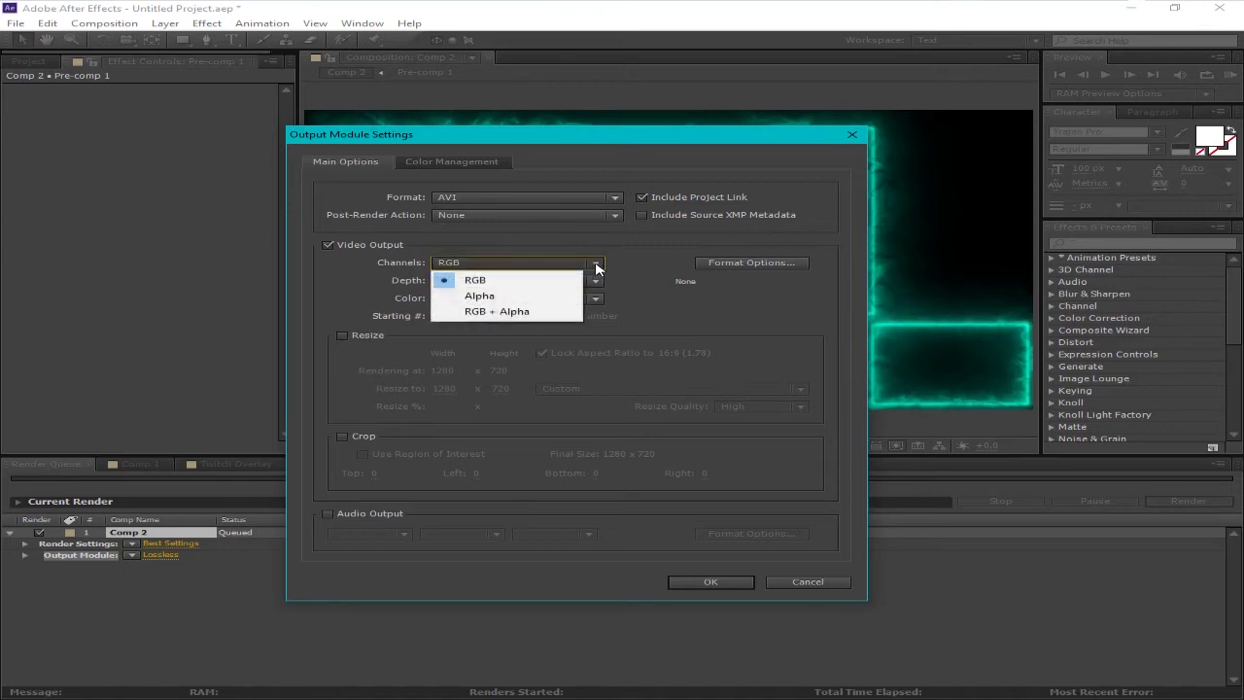
left_click(528, 313)
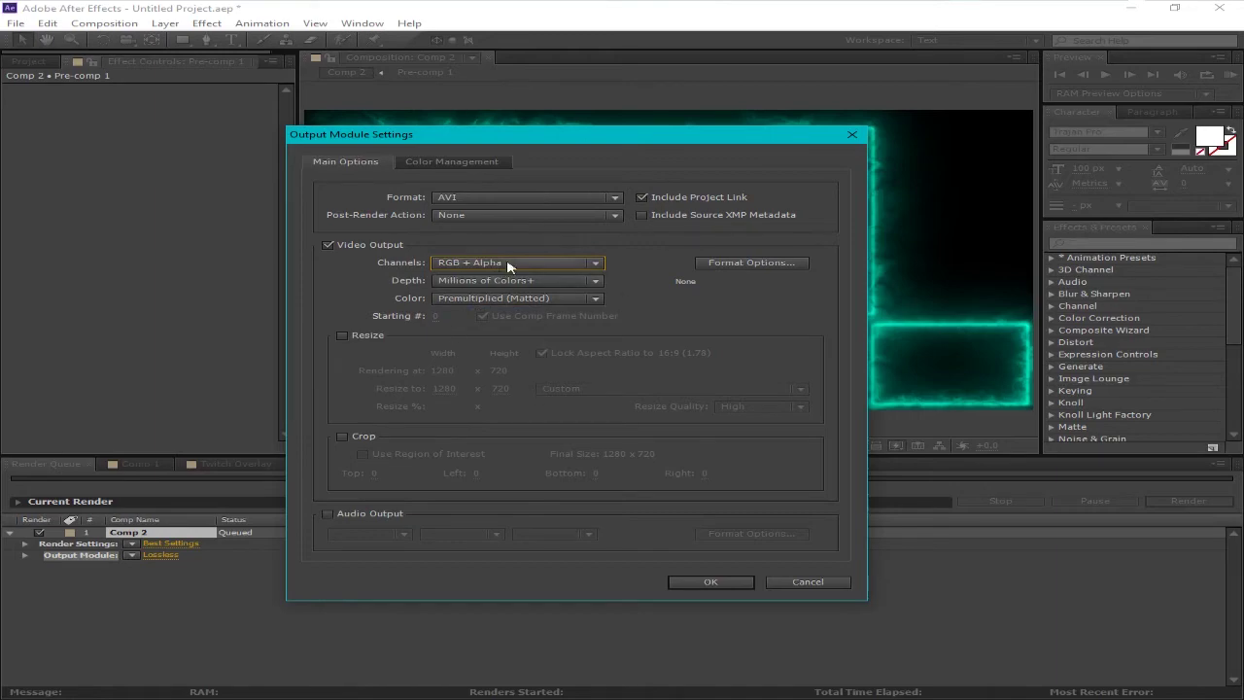
left_click(709, 582)
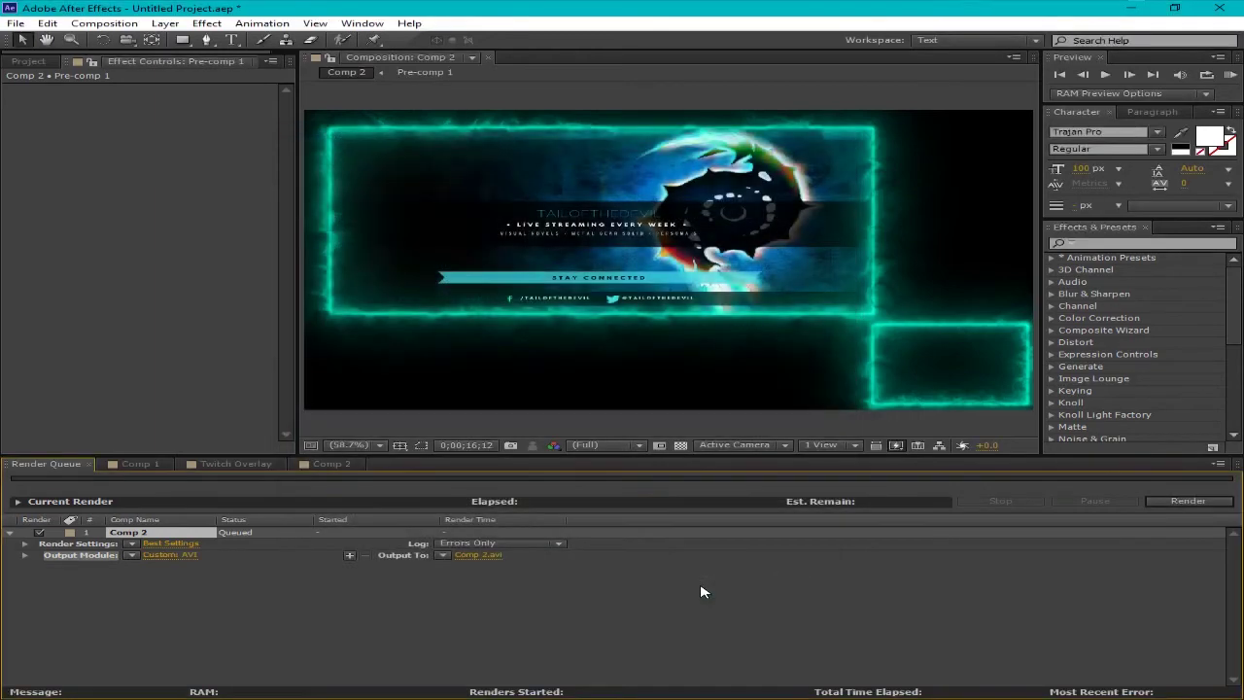
- Save the render output as Overlay Lossless in the TEST folder on the desktop
left_click(491, 555)
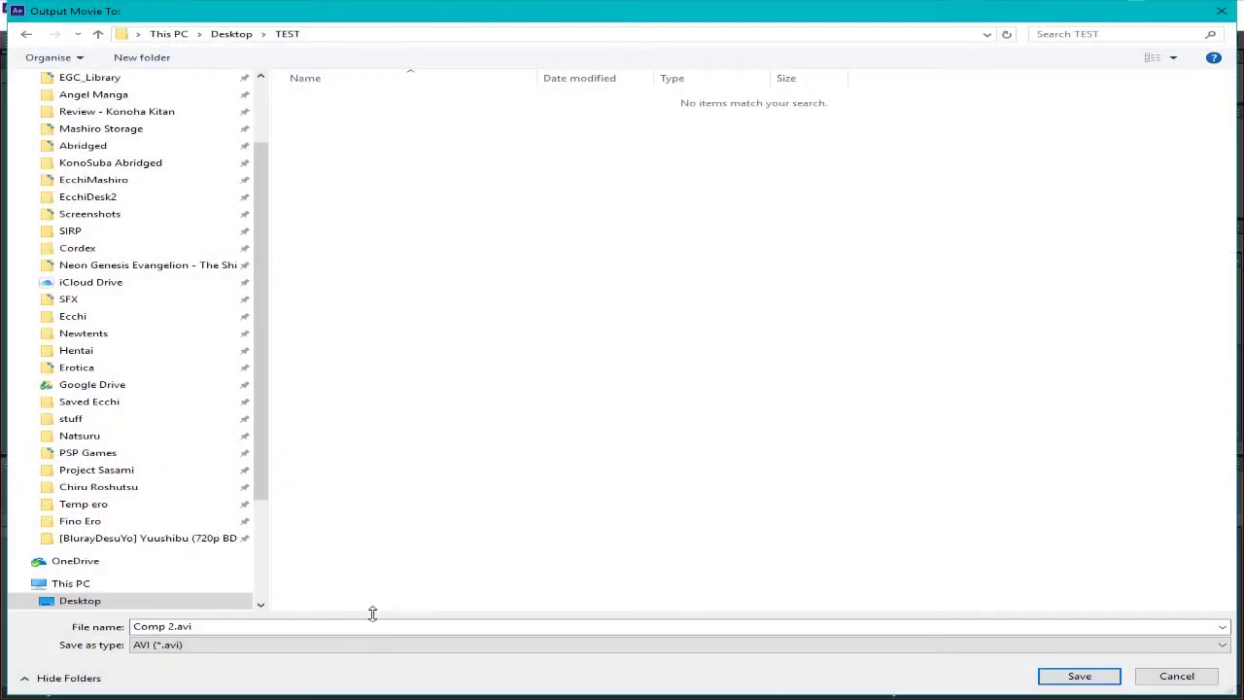
type("Overlay Lossless")
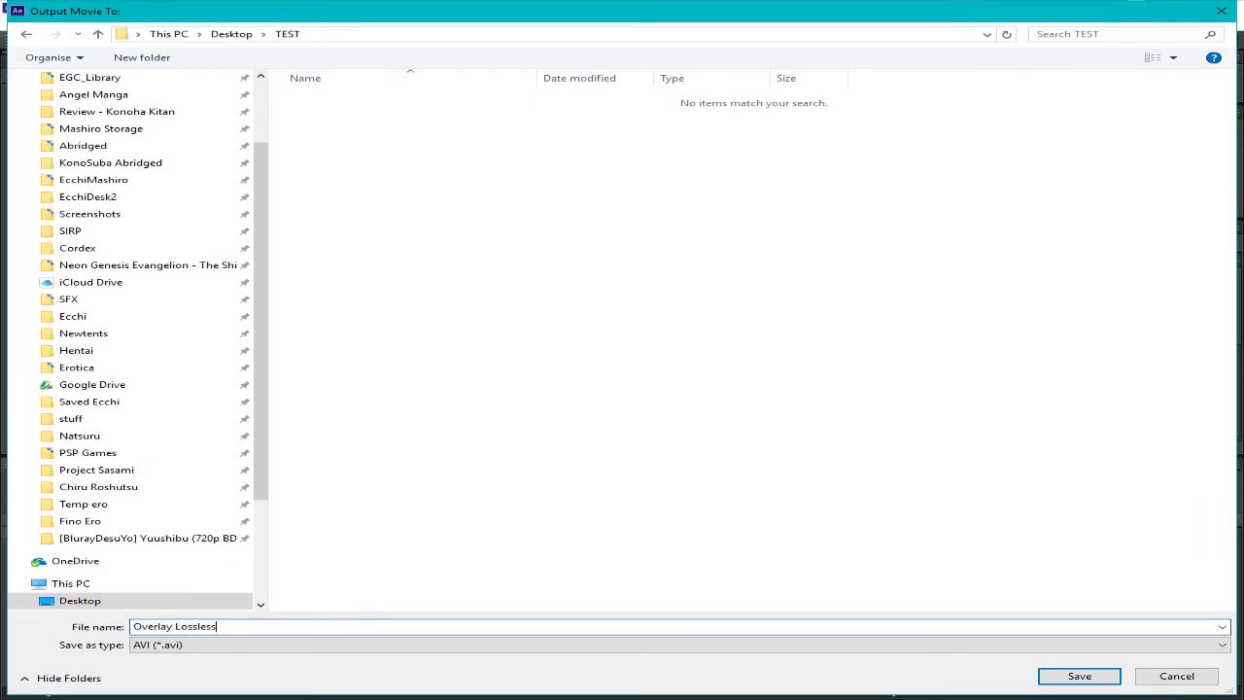
key("Return")
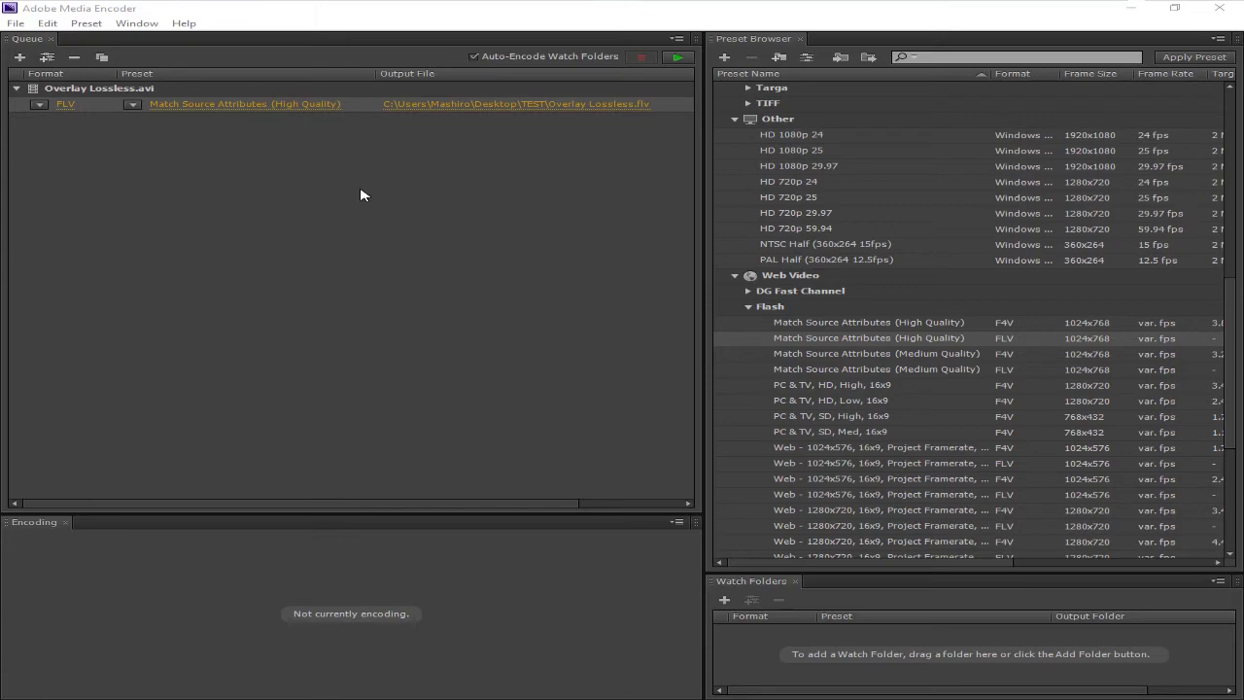
- In Adobe Media Encoder, add an output to Overlay Lossless.avi with the Flash preset Match Source Attributes (High Quality), FLV format
scroll(845, 245, "down", 1)
scroll(855, 254, "up", 15)
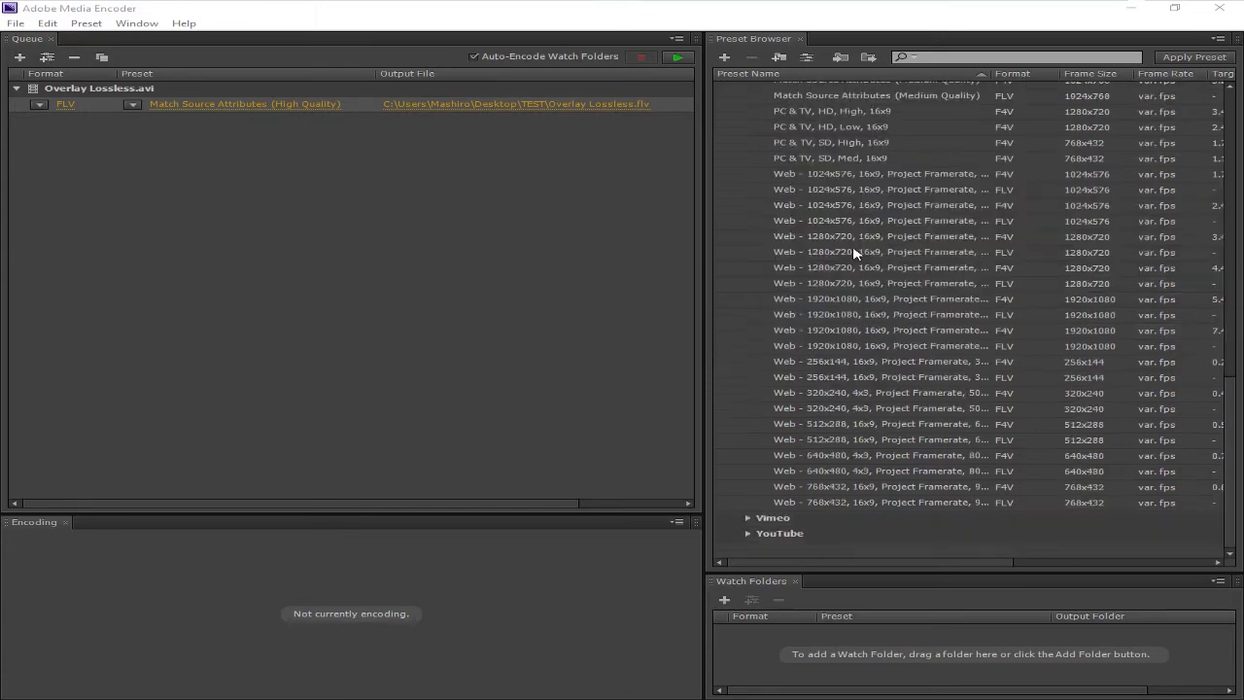
scroll(858, 255, "down", 9)
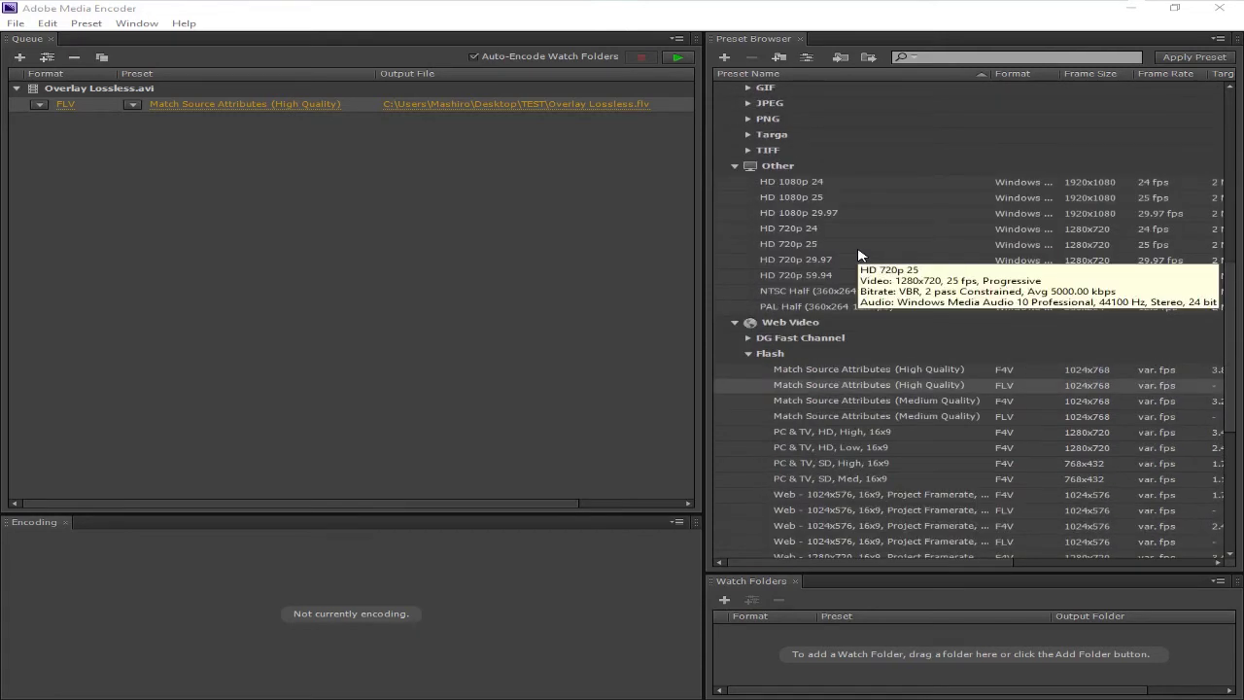
scroll(858, 256, "down", 2)
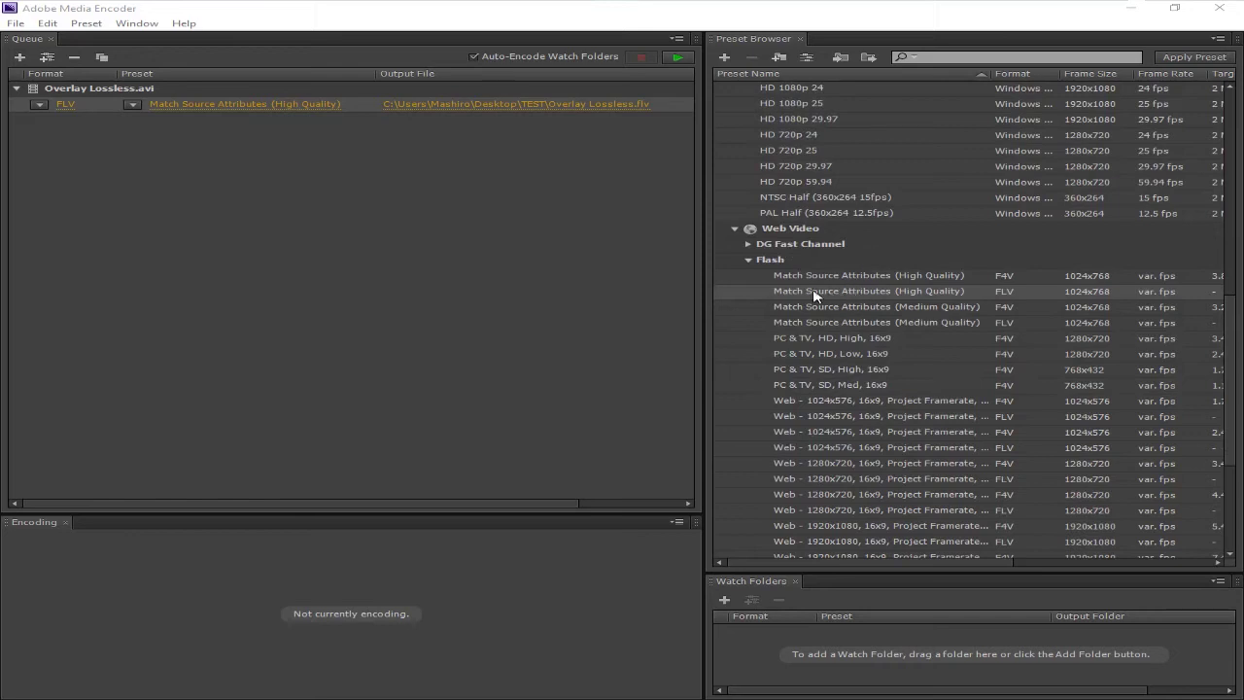
mouse_move(795, 291)
double_click(874, 292)
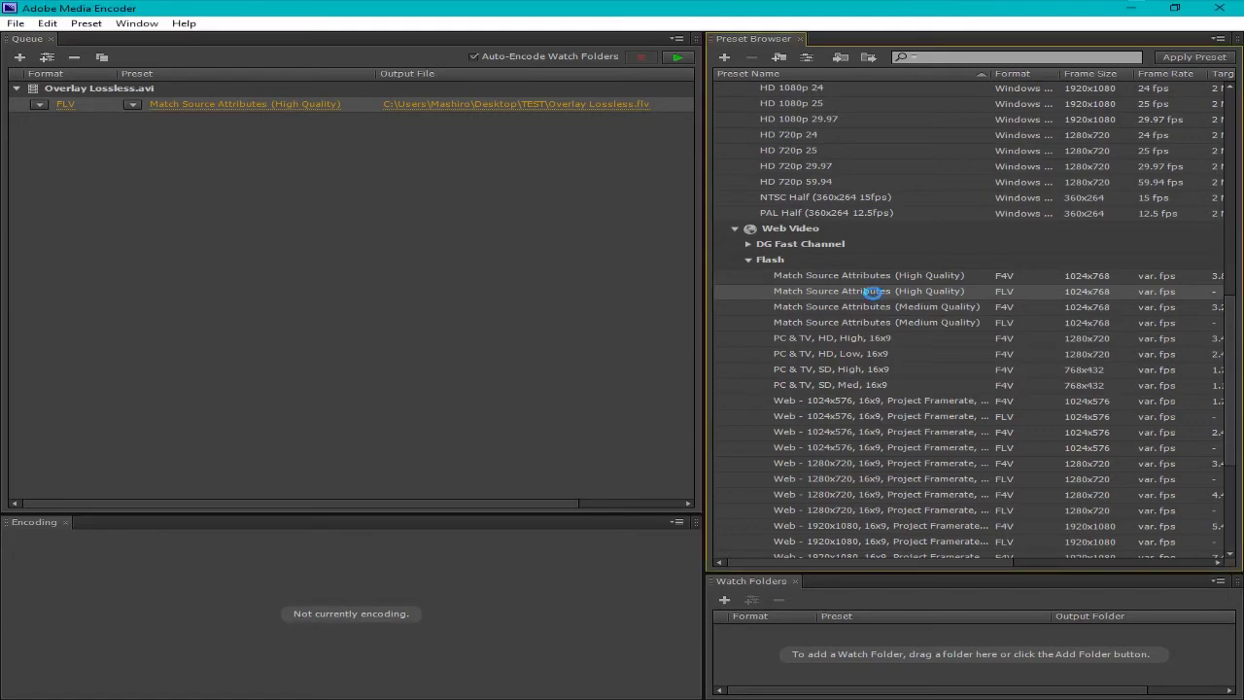
- Remove the first FLV output, Overlay Lossless.flv, from the encoding queue
left_click(99, 109)
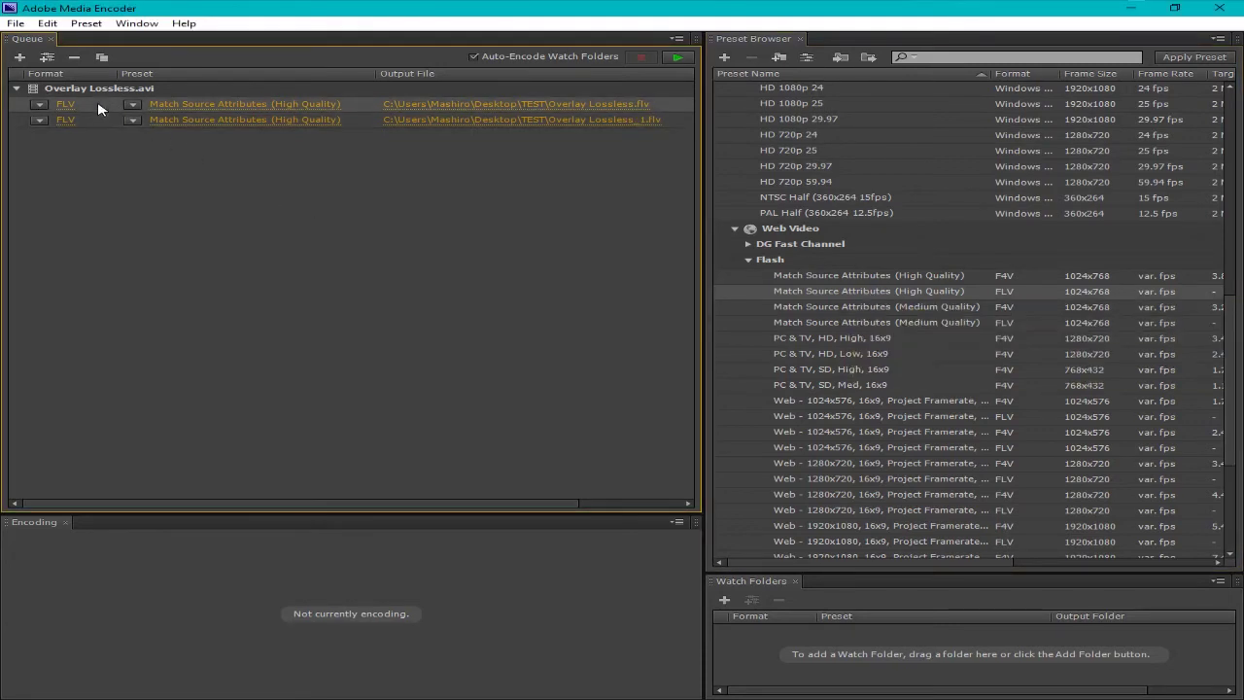
key("Delete")
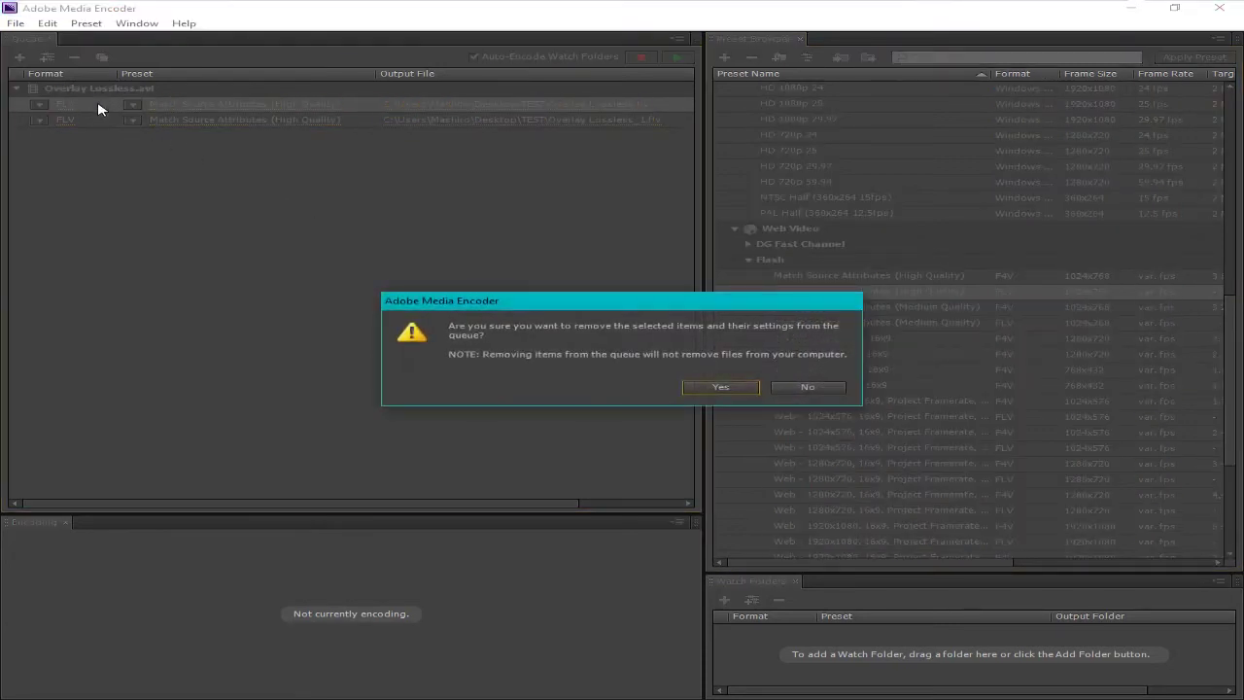
key("Return")
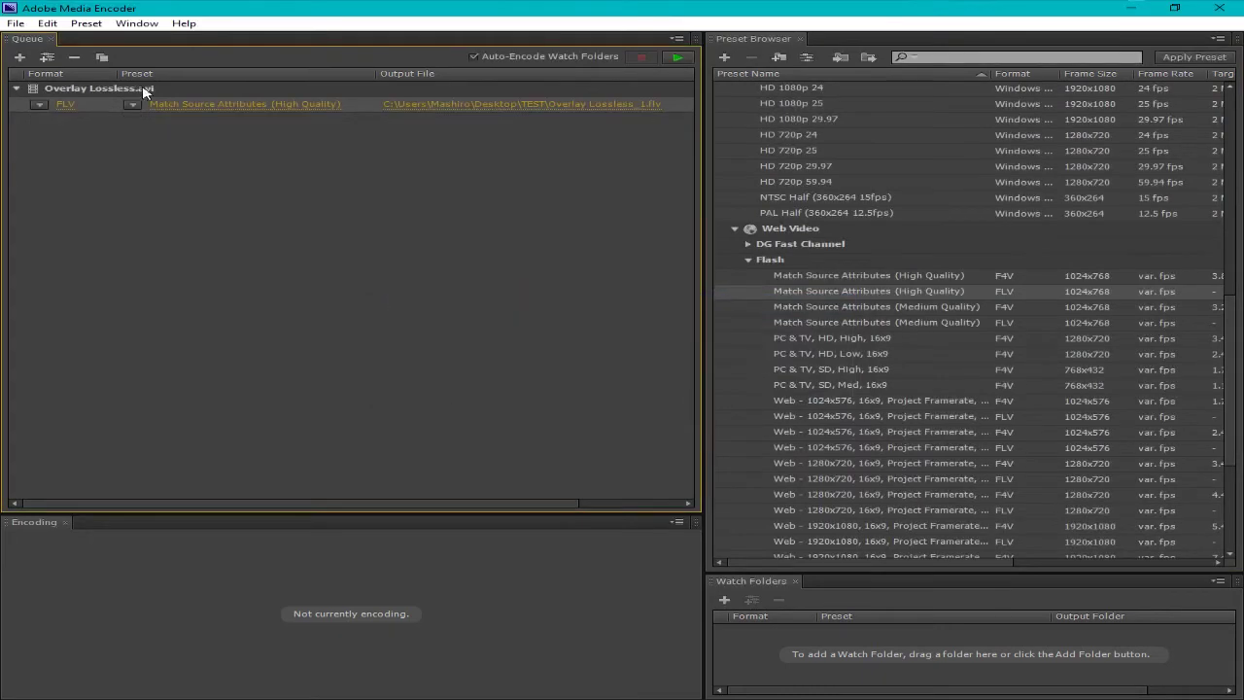
- Open the remaining FLV output's export settings, review the available presets and enable Encode Alpha Channel
left_click(202, 109)
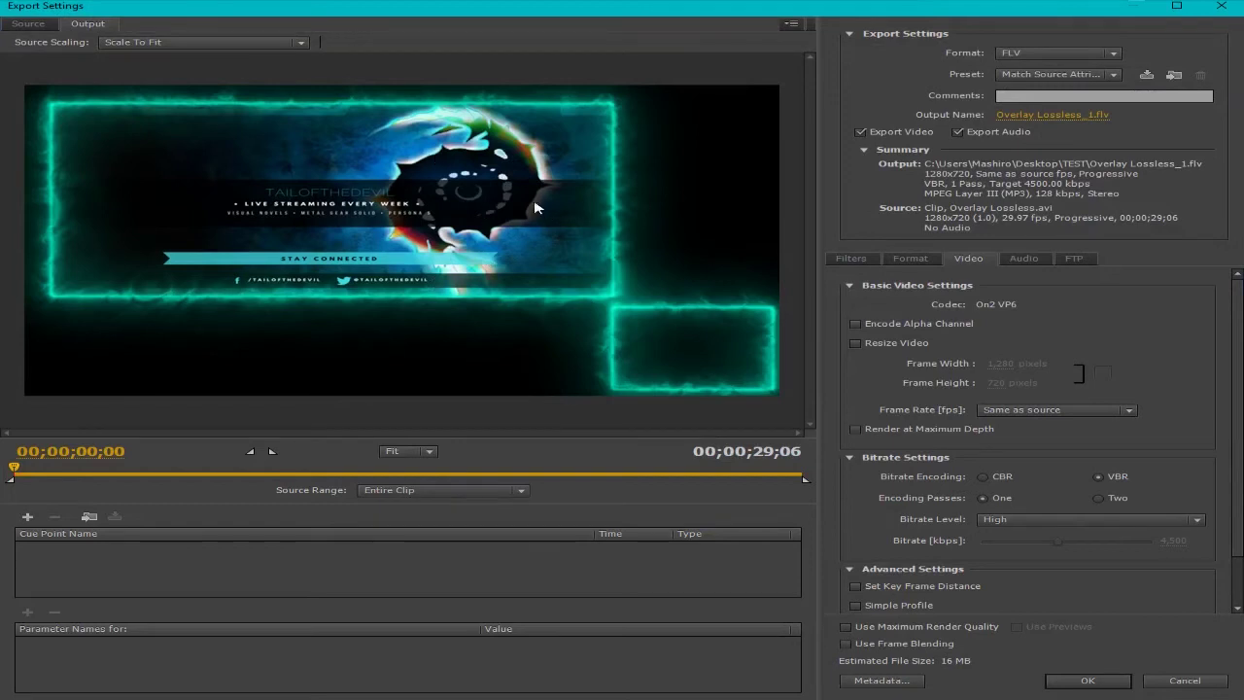
mouse_move(13, 467)
left_mouse_down()
mouse_move(172, 469)
mouse_move(14, 470)
left_mouse_up()
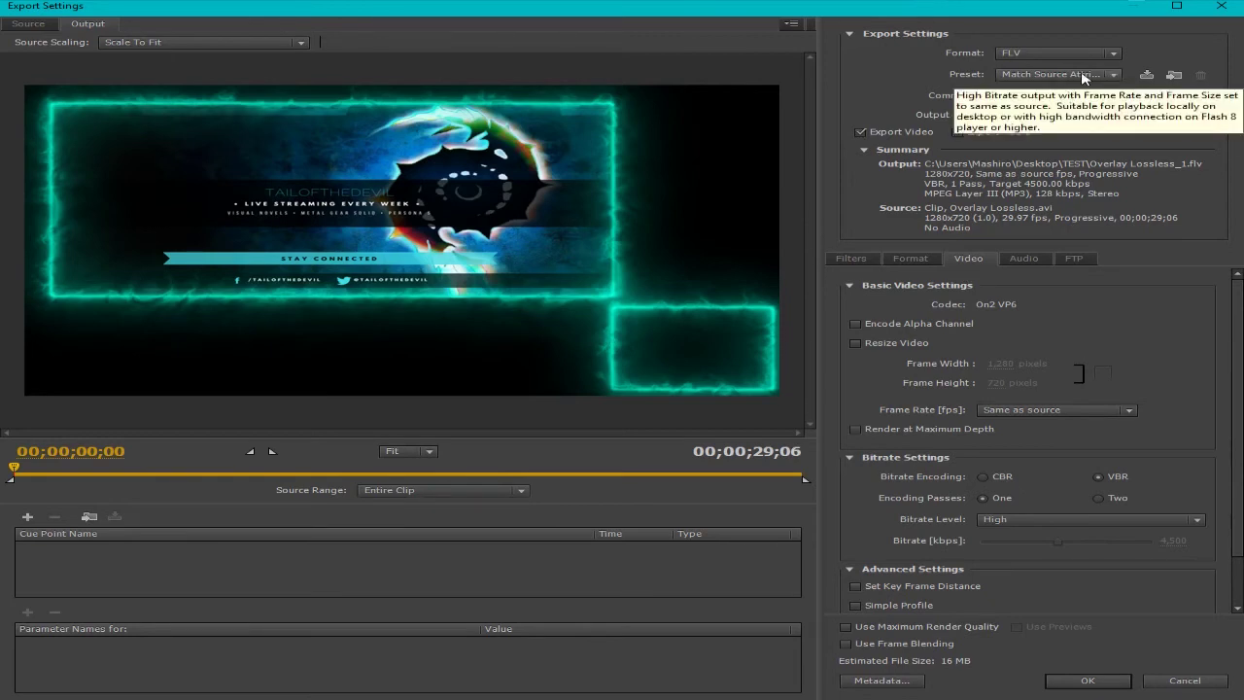
left_click(1115, 75)
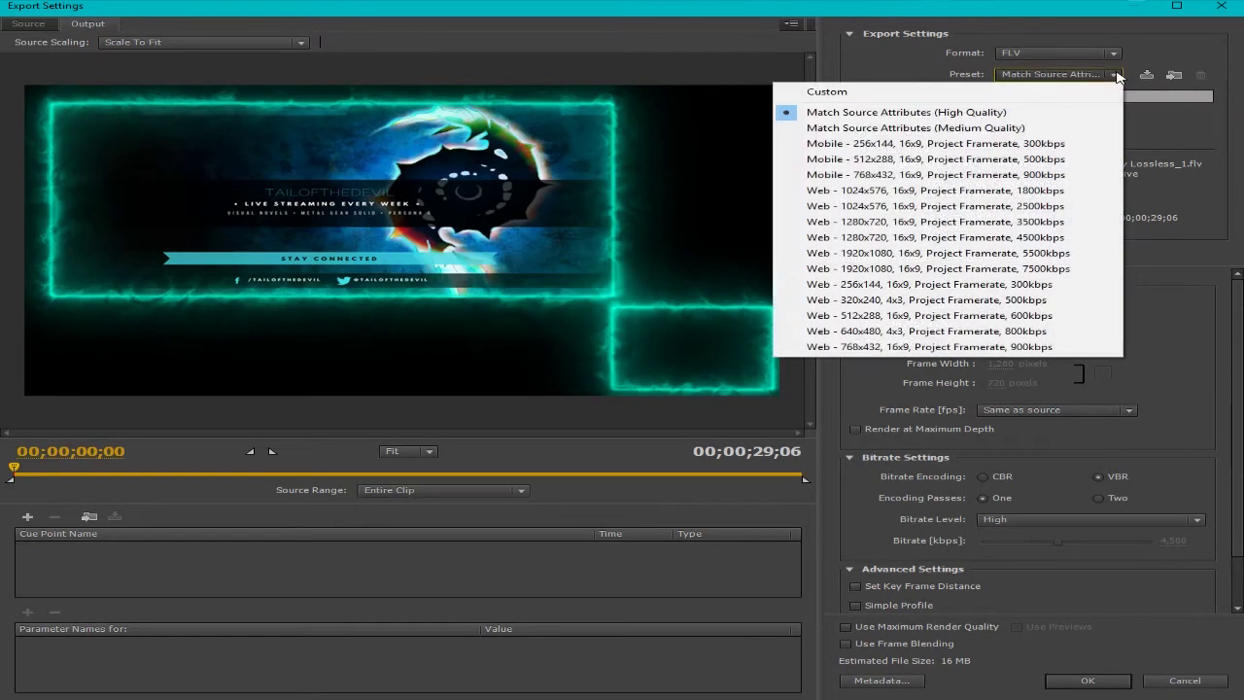
left_click(1201, 130)
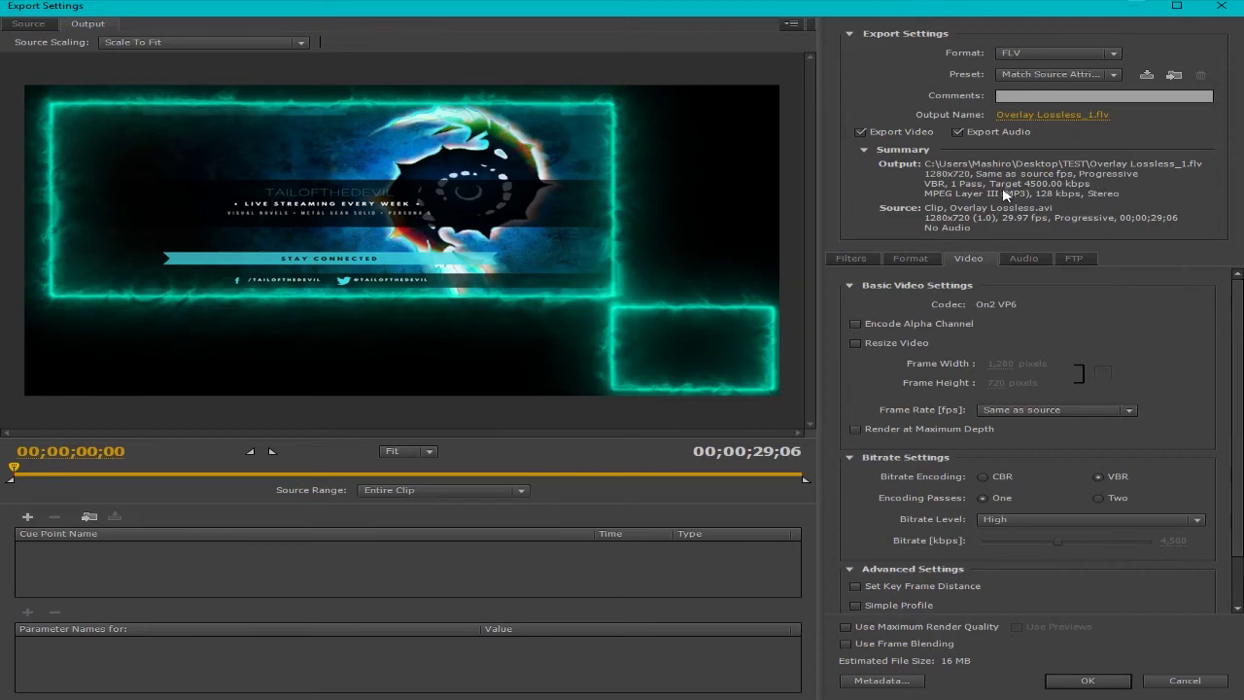
left_click(867, 329)
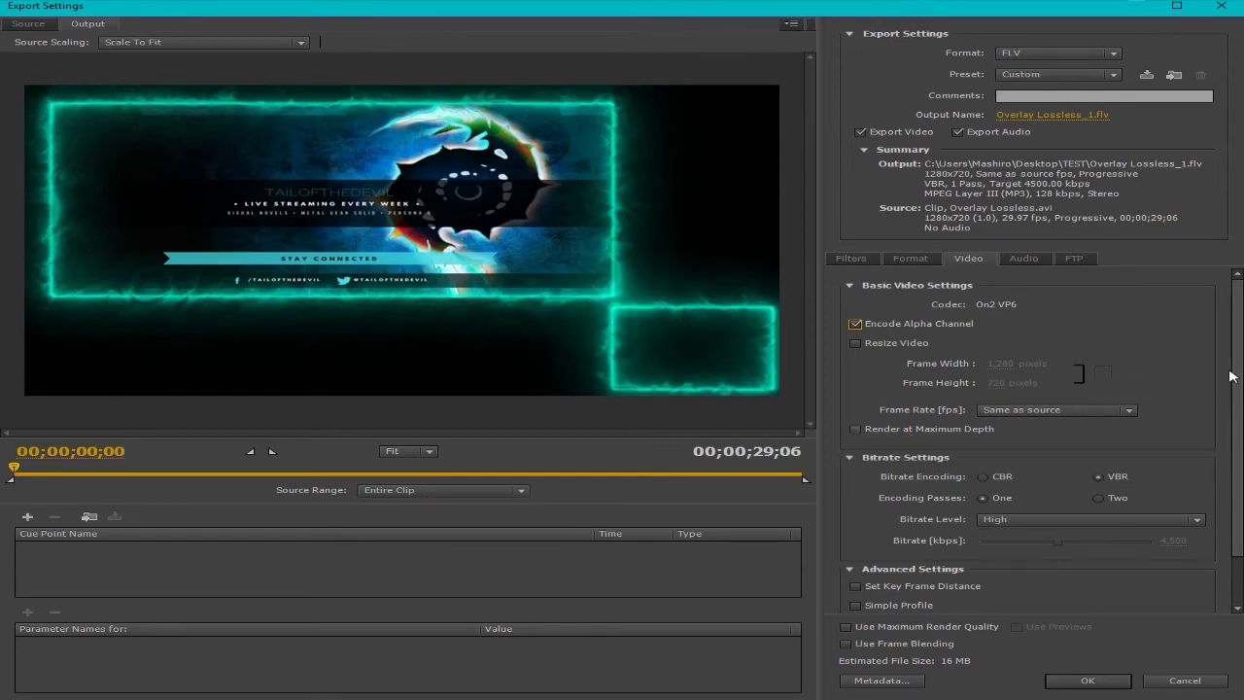
- Review the bitrate levels and set the FLV encoding quality to Best
left_click_drag(1239, 356, 1239, 423)
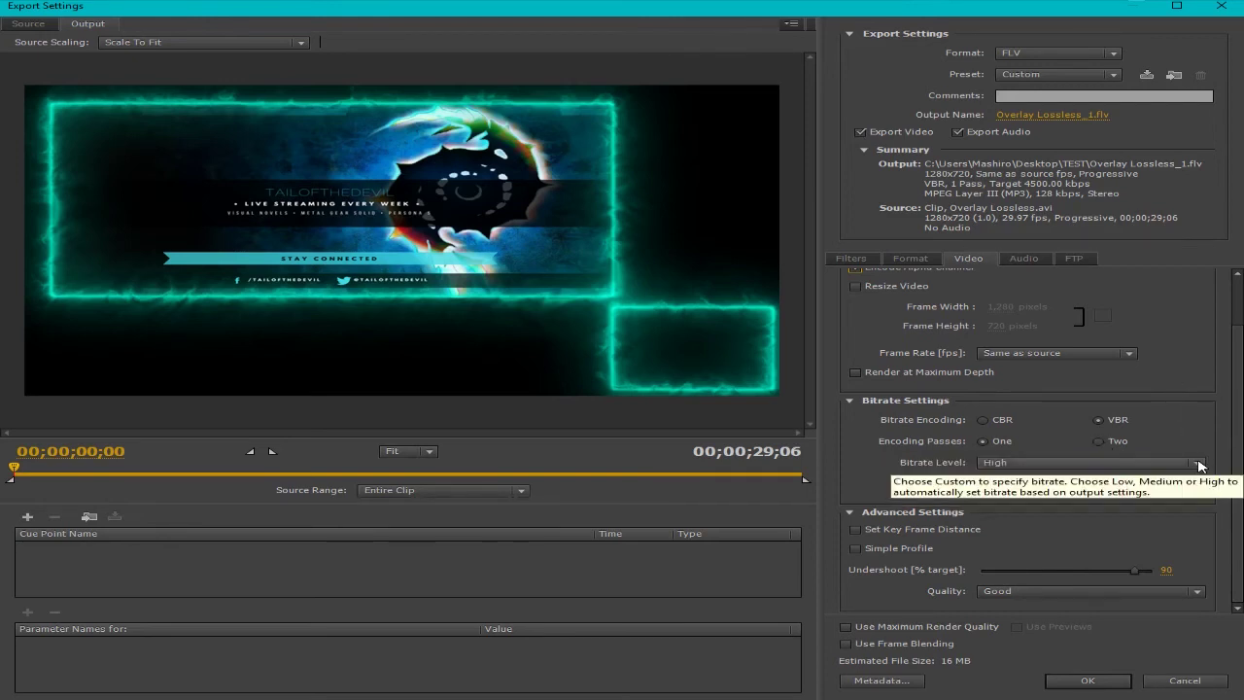
left_click(1131, 463)
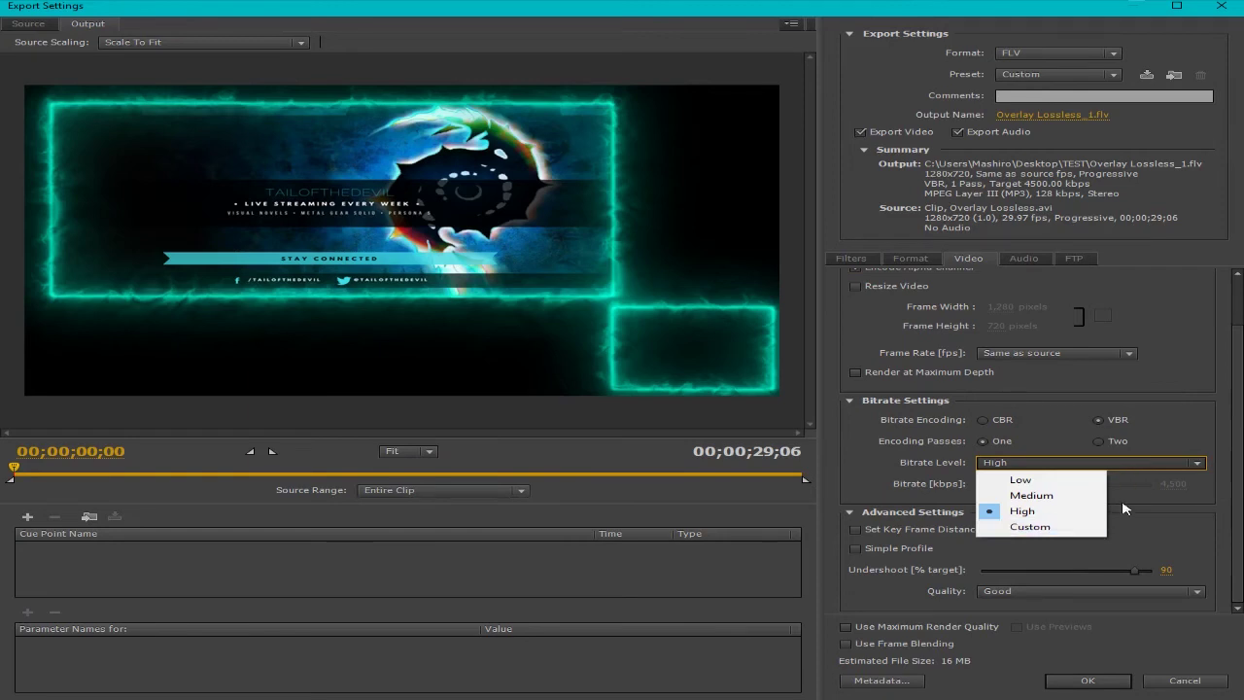
left_click(1201, 505)
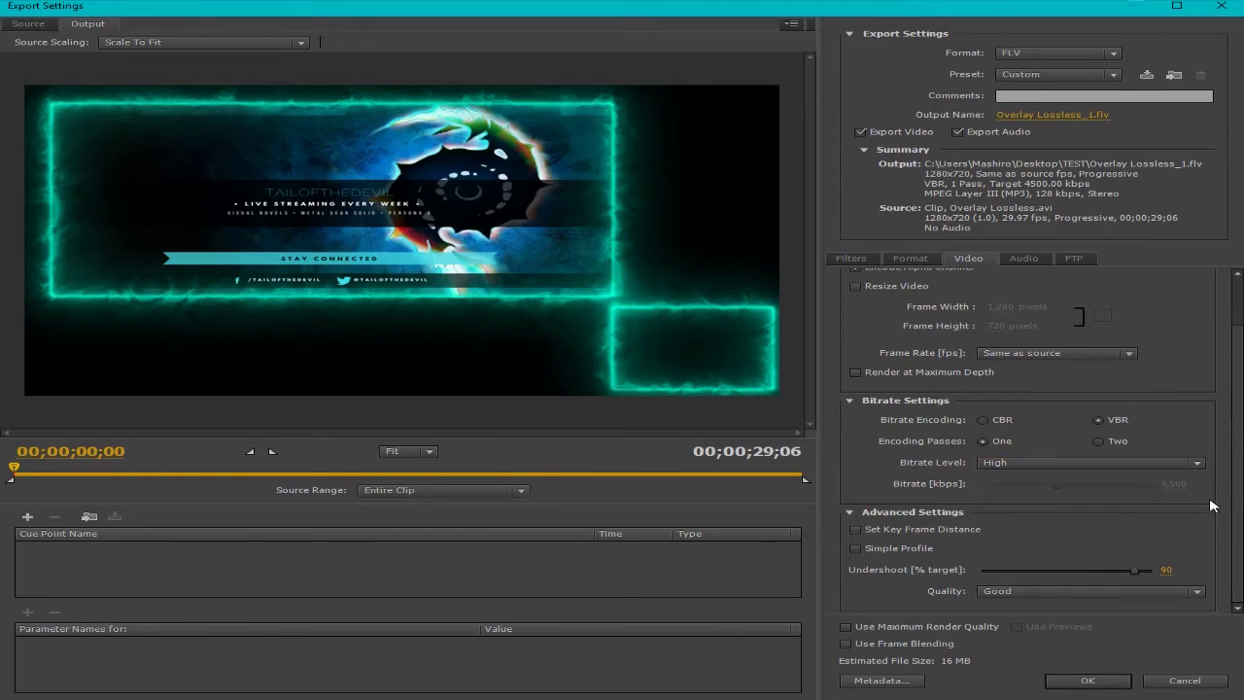
left_click(1151, 587)
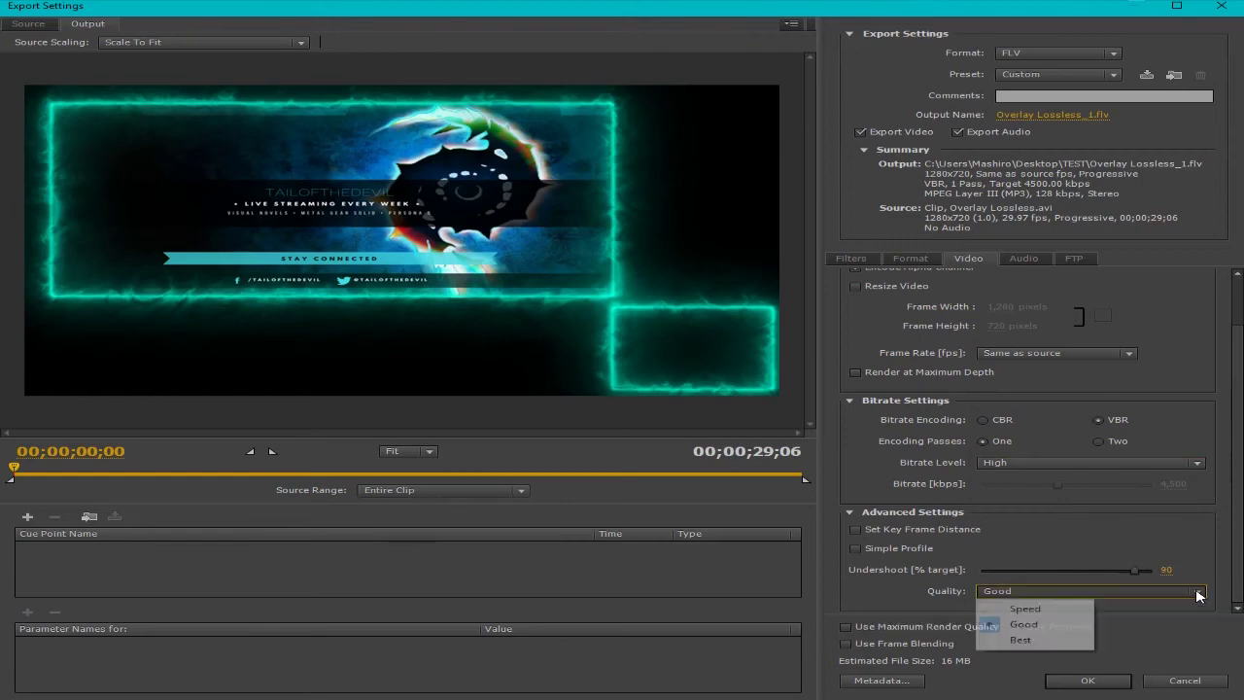
left_click(1058, 640)
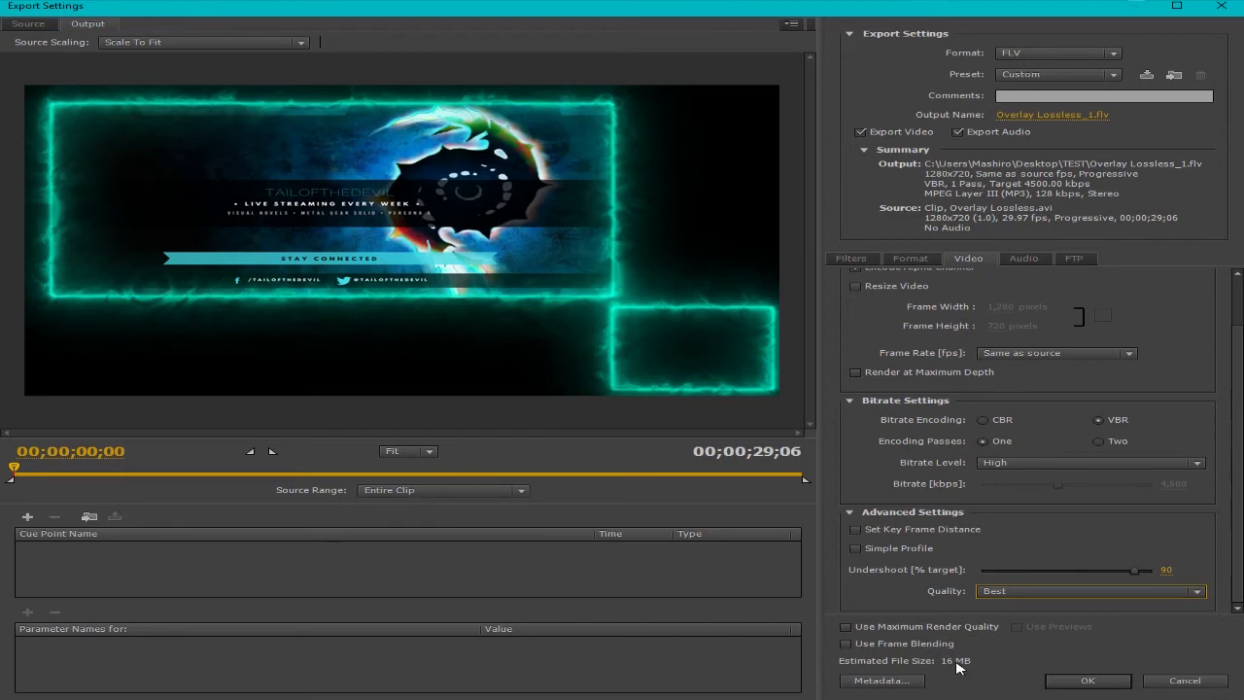
scroll(1239, 450, "up", 2)
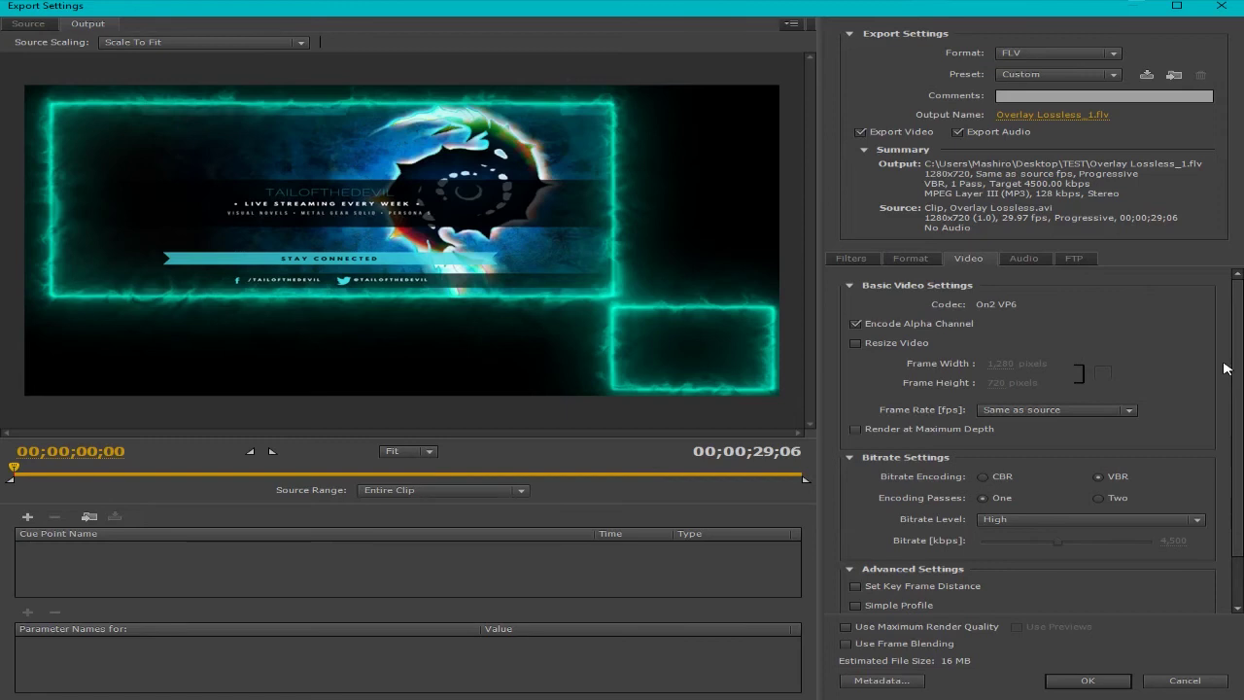
- Rename the FLV output file as Overlay in the TEST folder and accept the export settings
left_click(1066, 123)
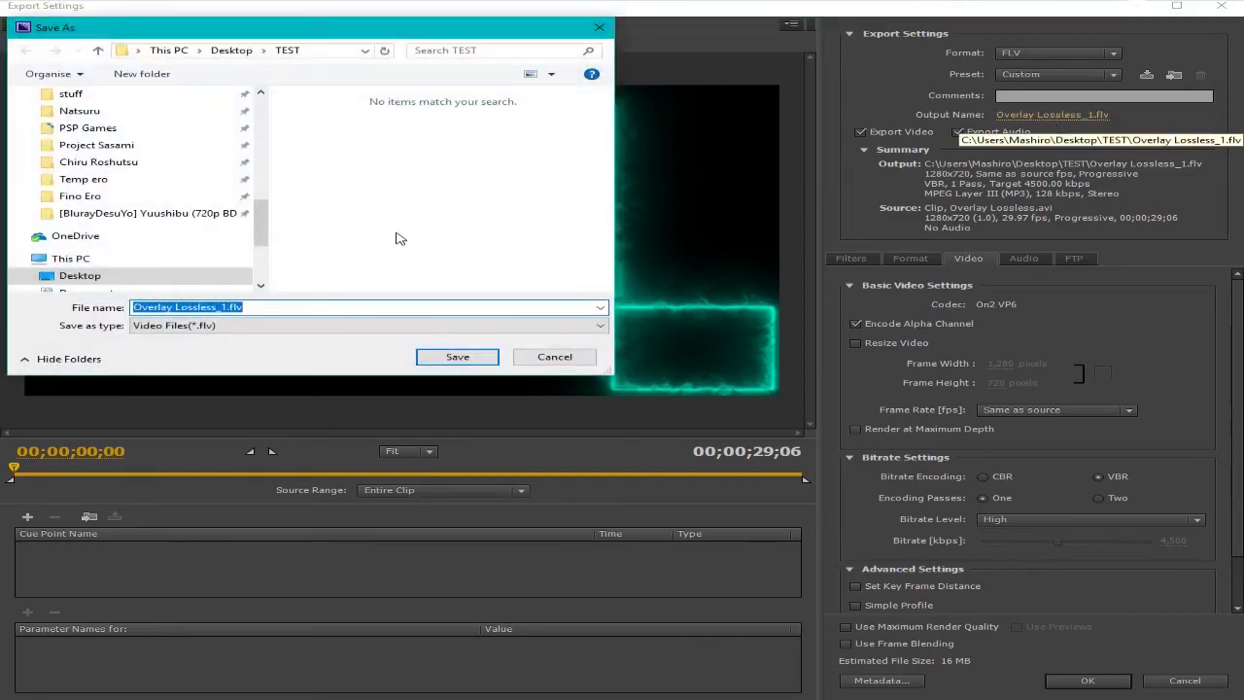
left_click(216, 307)
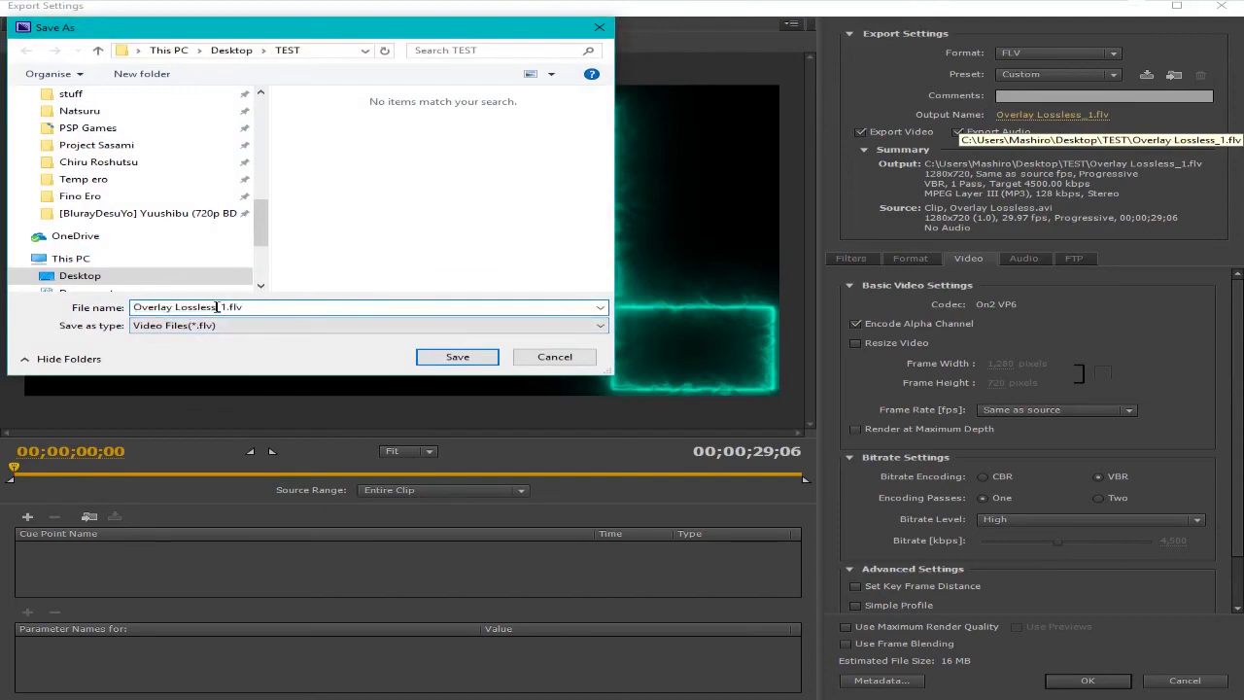
key("BackSpace")
double_click(183, 307)
key("BackSpace")
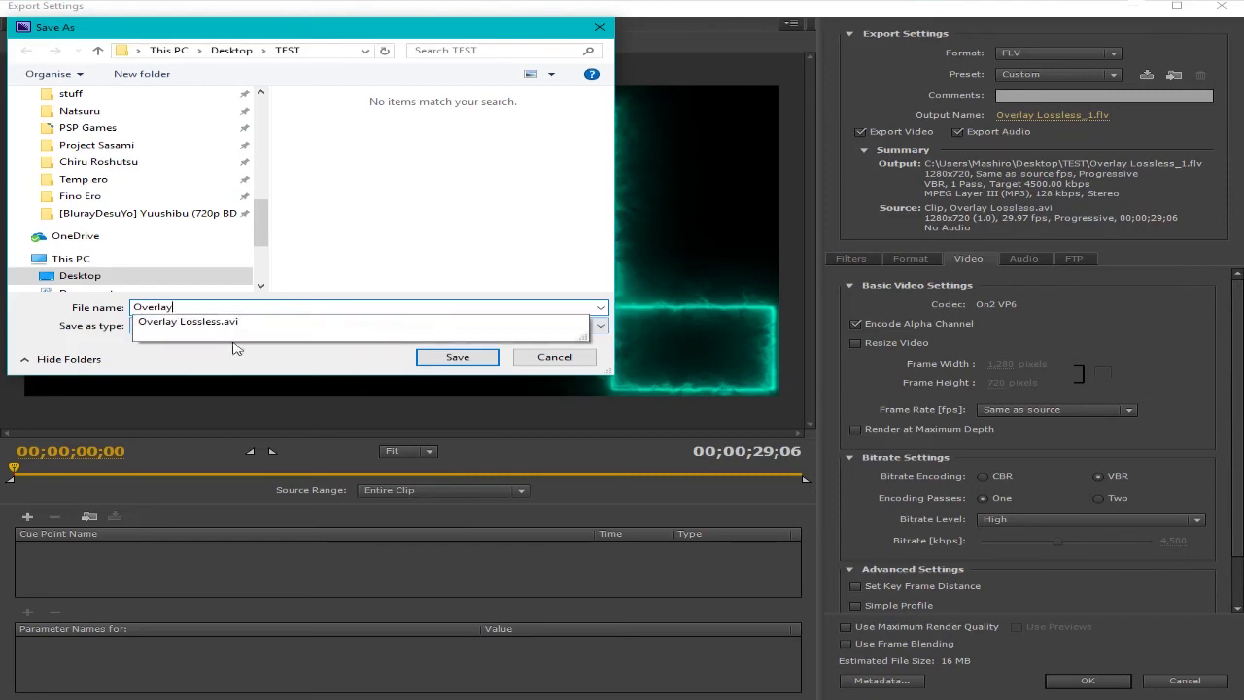
left_click(259, 360)
left_click(454, 360)
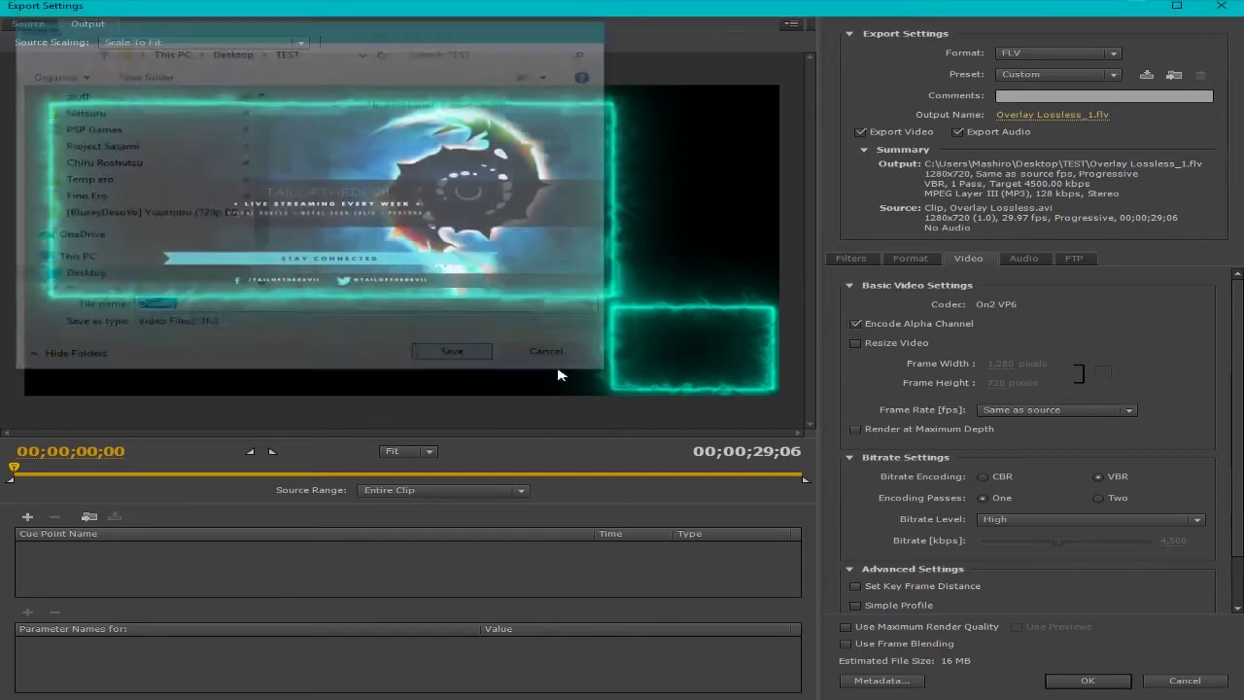
left_click(1087, 680)
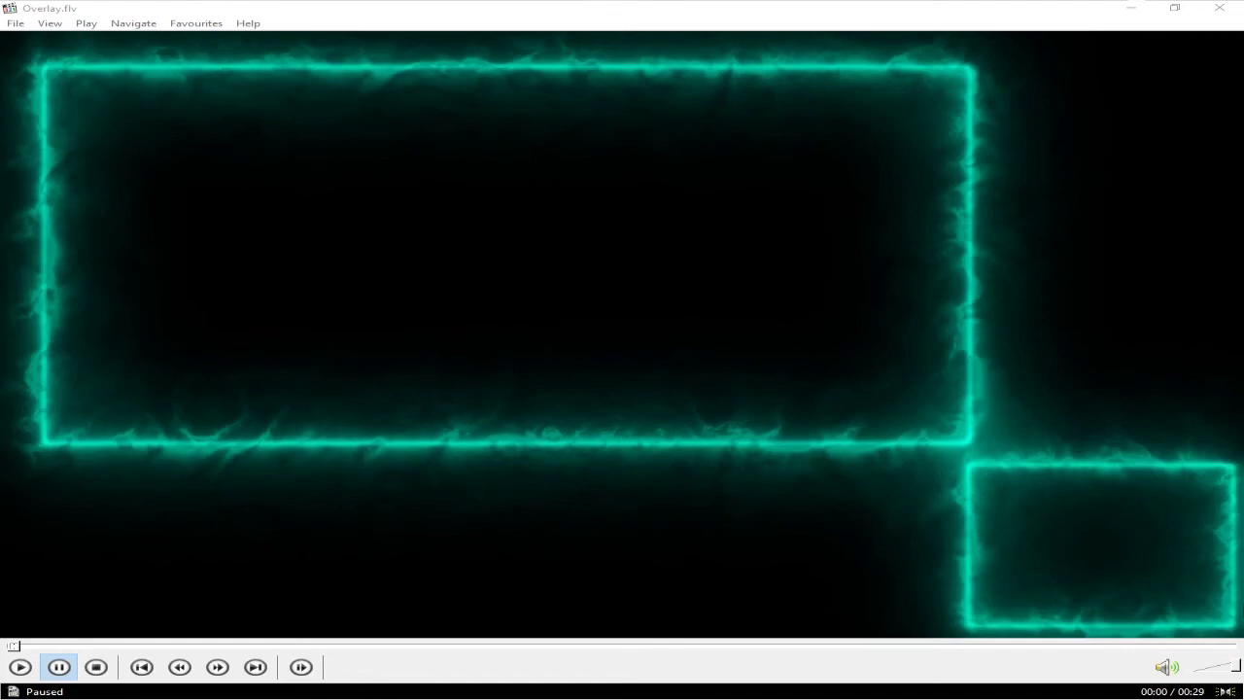
- Play the encoded Overlay.flv in the media player to check it
left_click(446, 533)
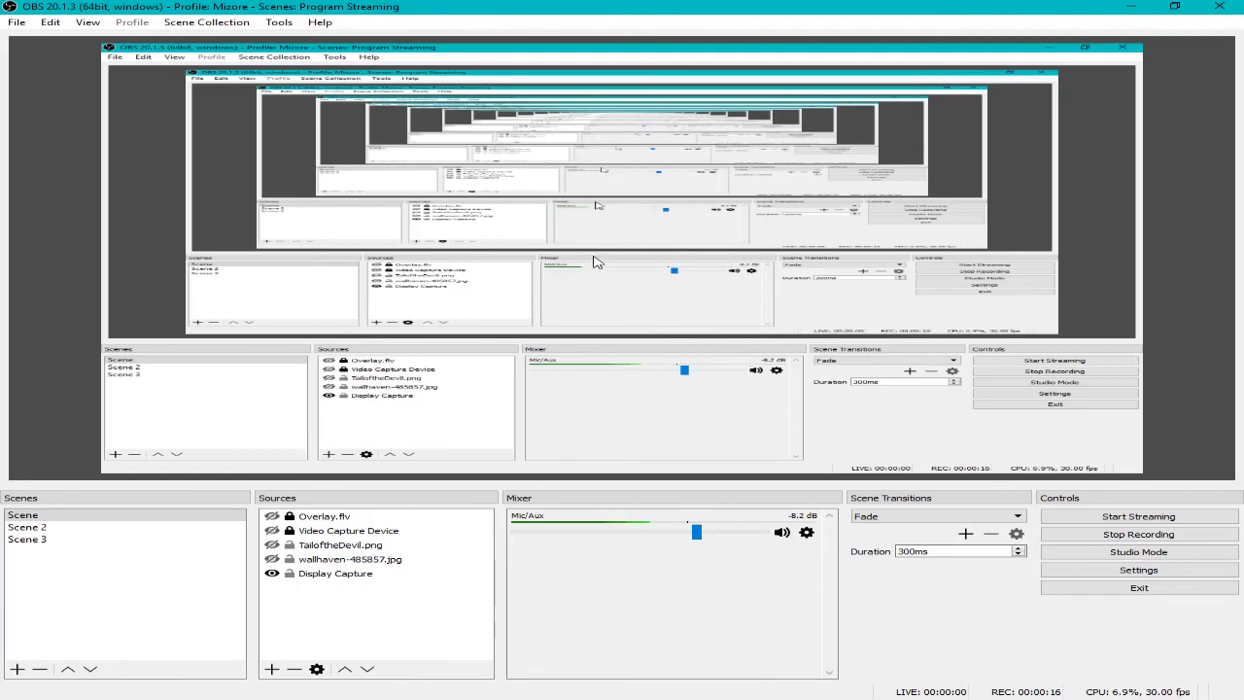
left_click(19, 517)
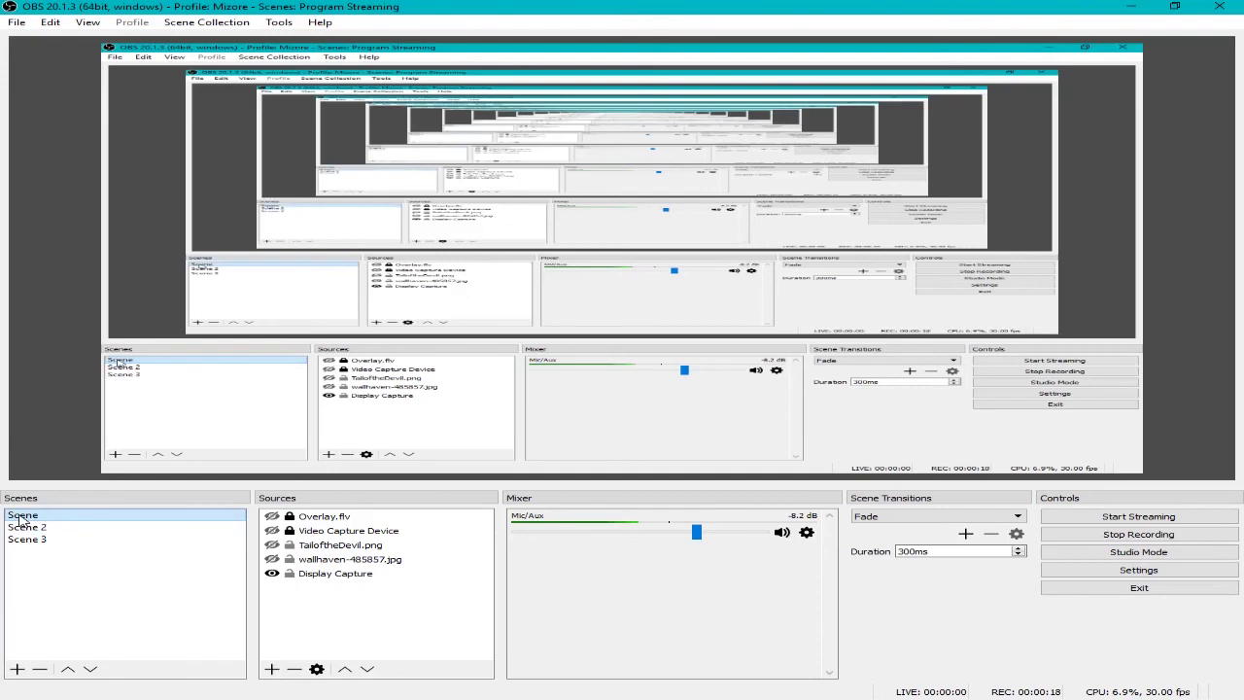
left_click(16, 669)
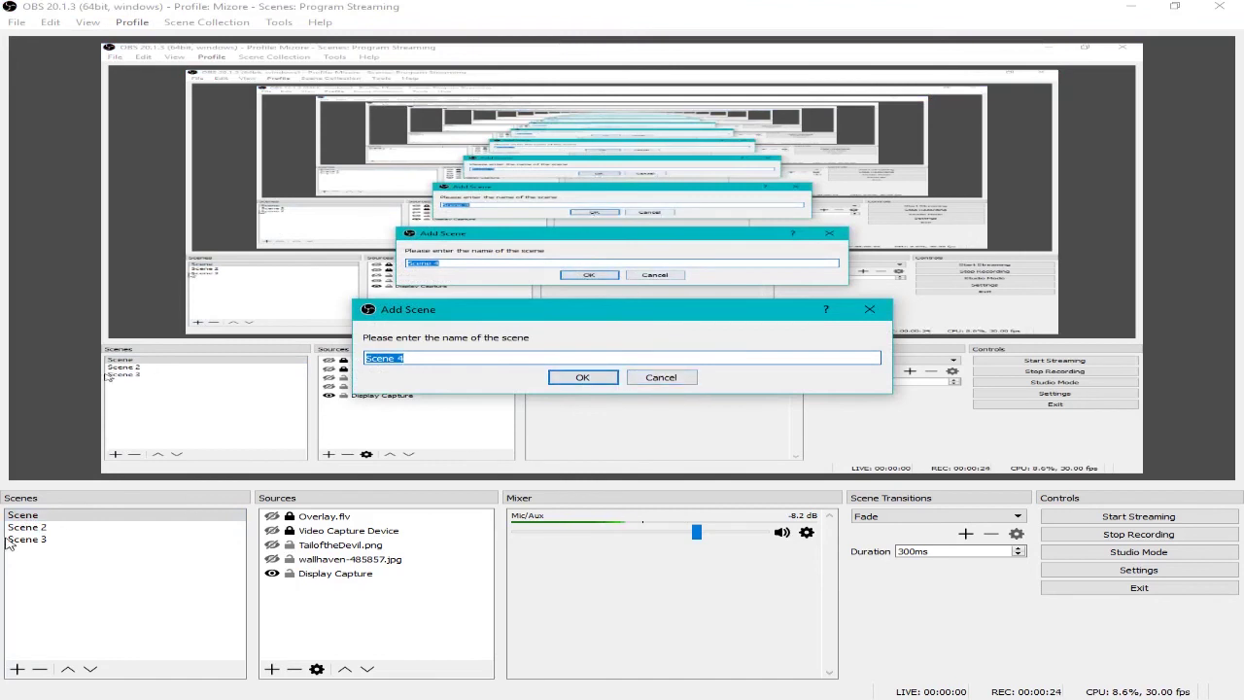
left_click(656, 380)
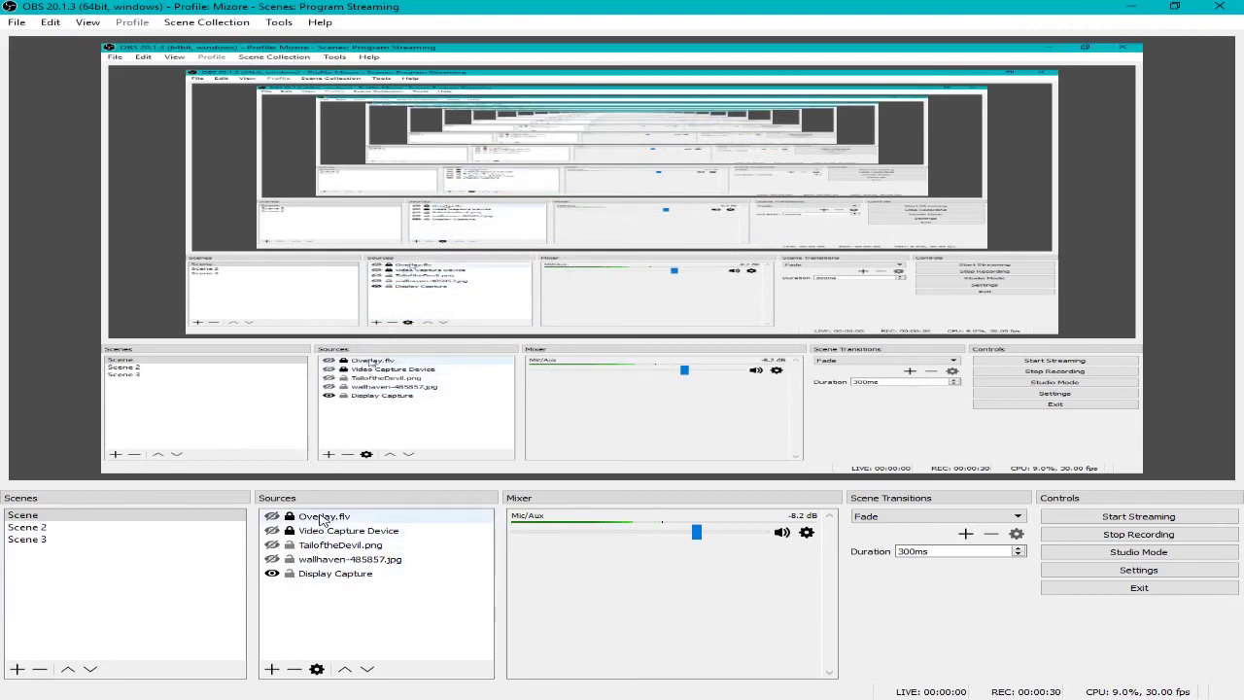
- In OBS, add Overlay.flv from the TEST folder as a media source in the first scene and close the folder
left_click(320, 520)
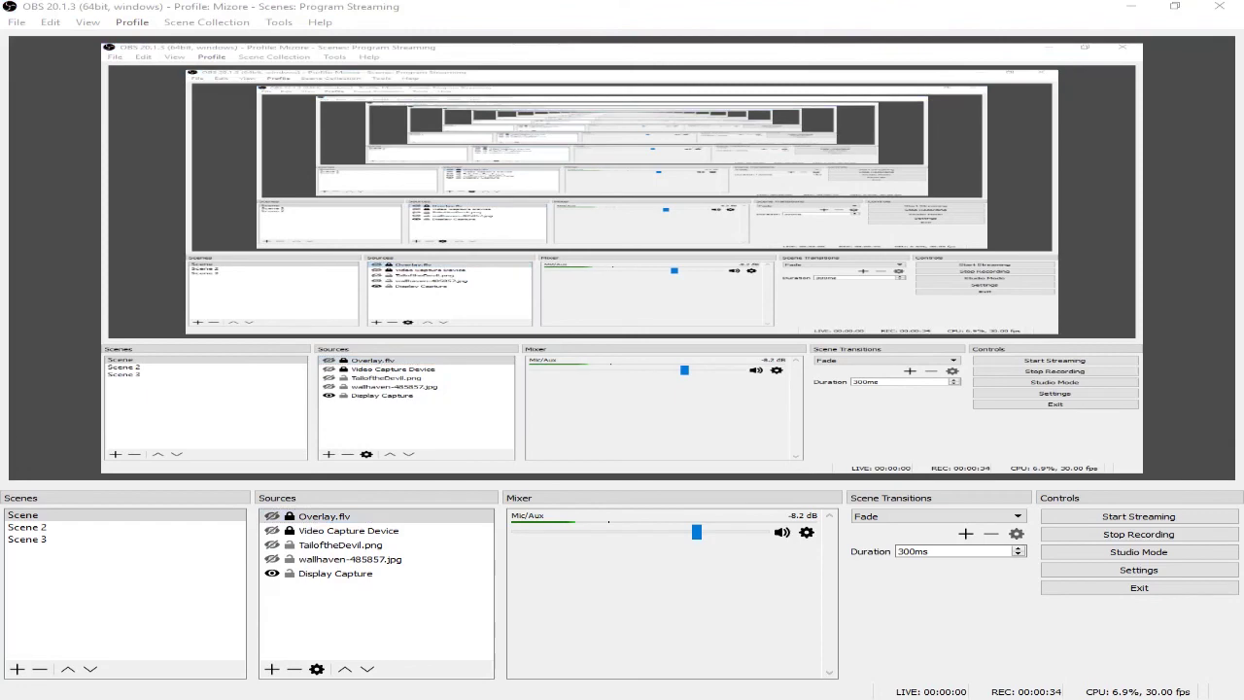
left_click_drag(0, 370, 506, 158)
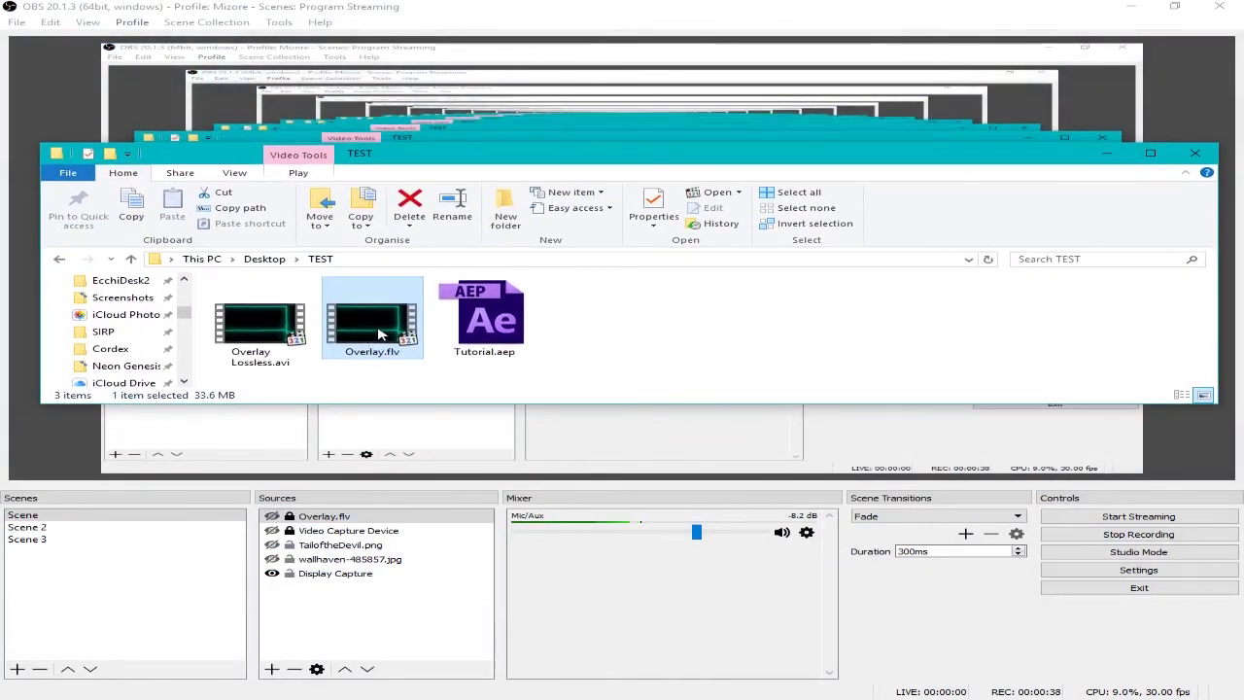
left_click_drag(372, 334, 368, 625)
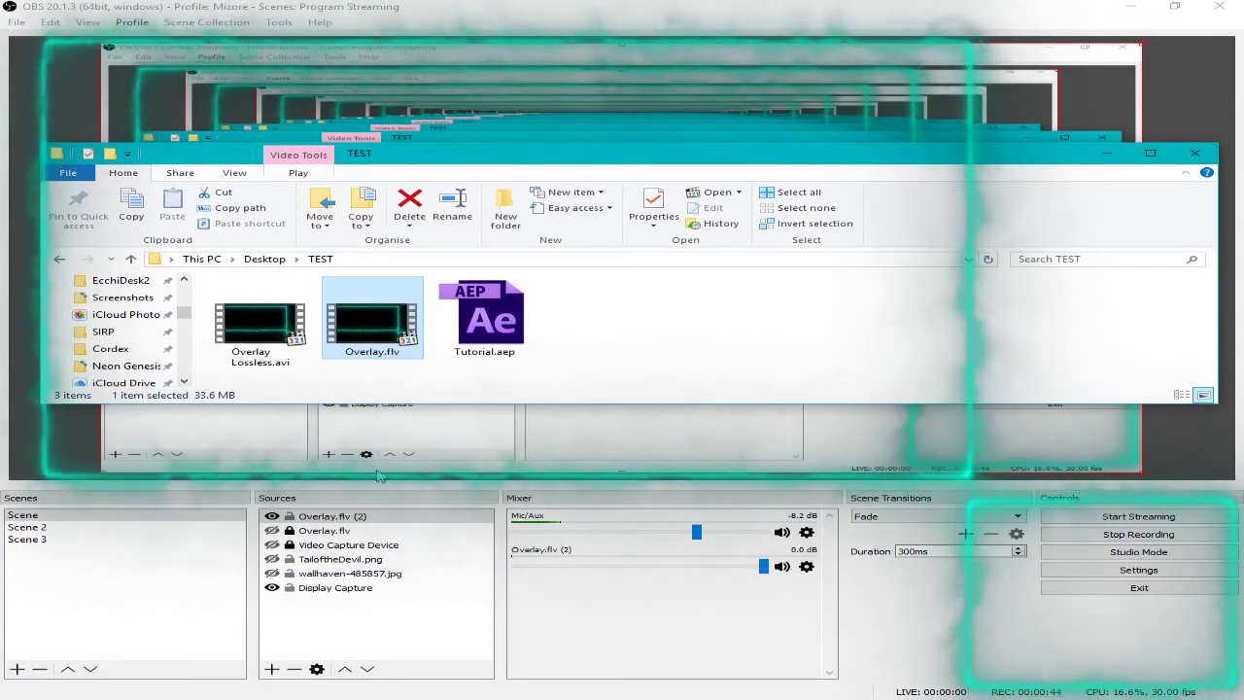
left_click(1197, 157)
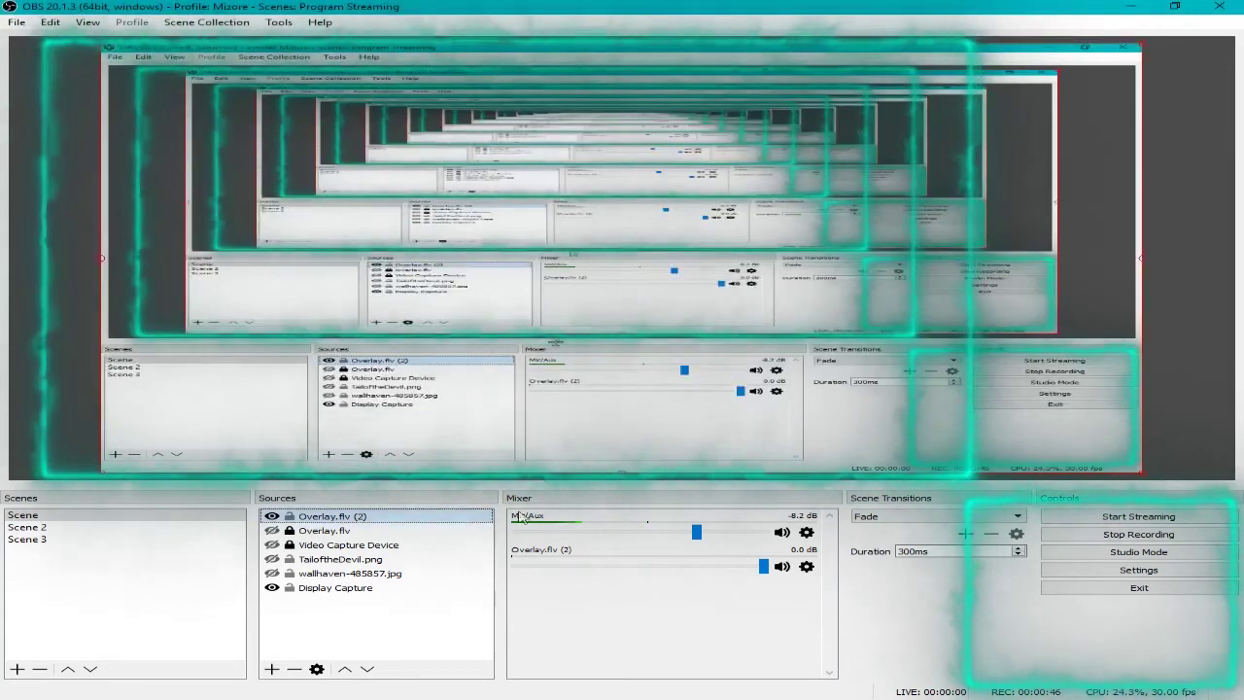
- Remove the duplicate Overlay.flv source, and show and hide the original Overlay.flv source
left_click(299, 669)
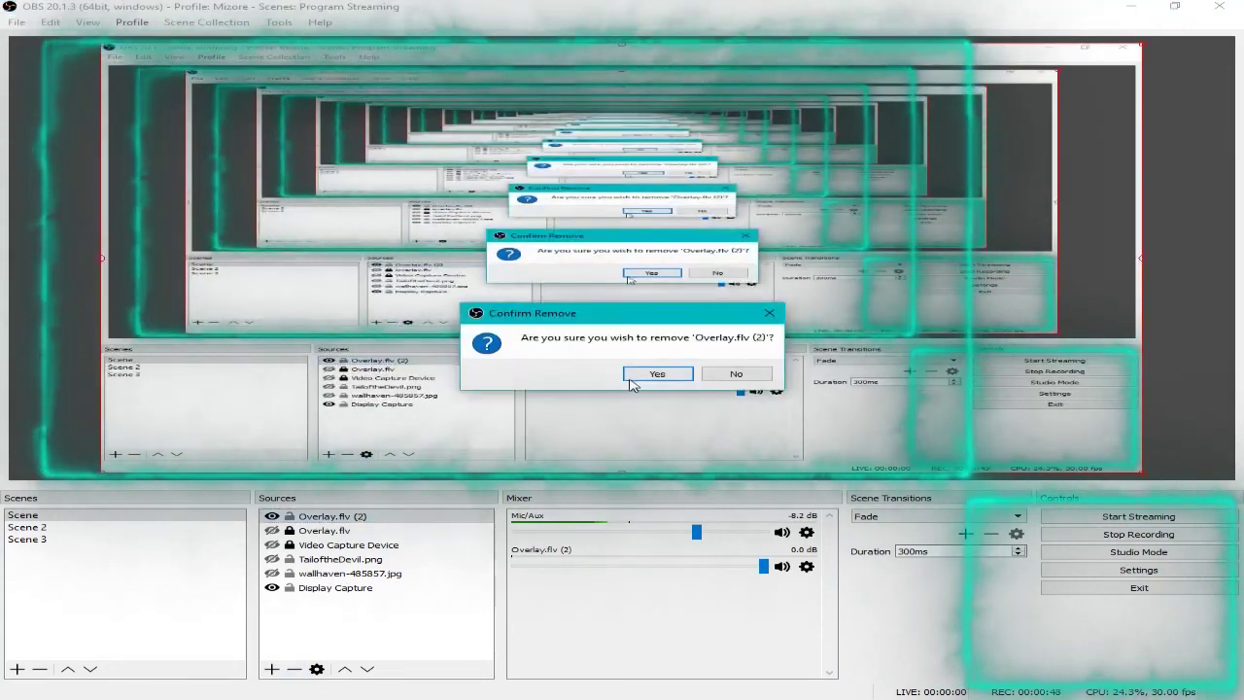
left_click(657, 369)
left_click(272, 516)
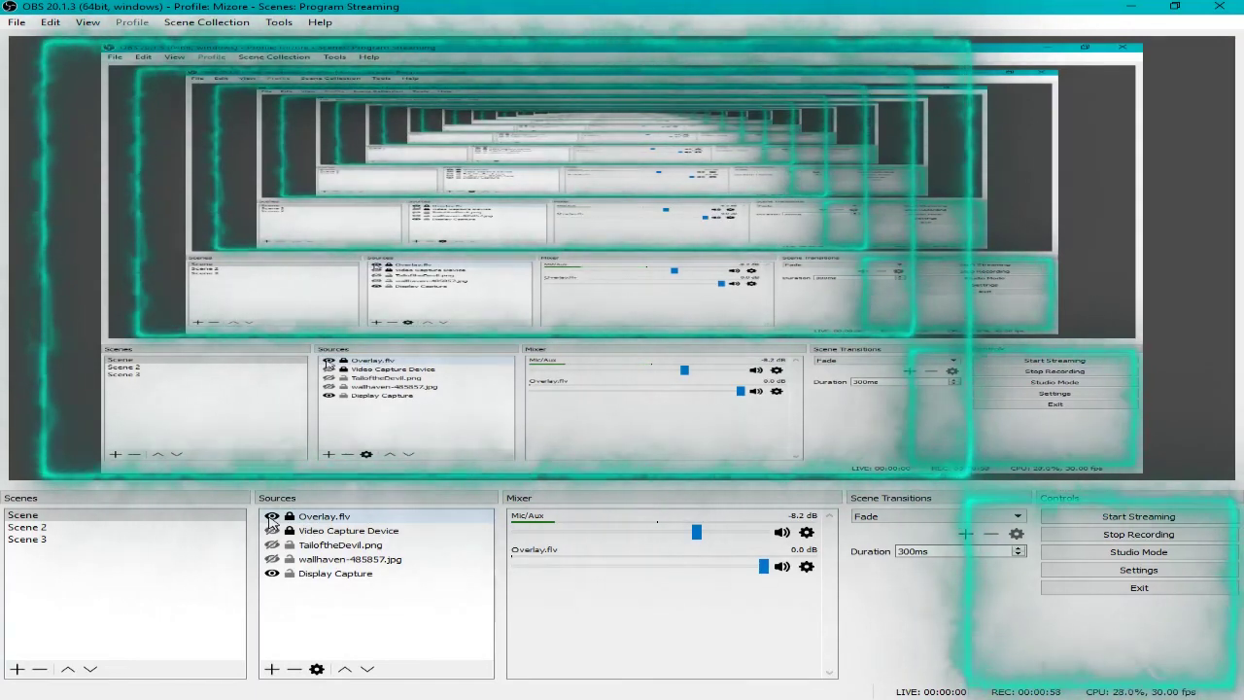
left_click(272, 516)
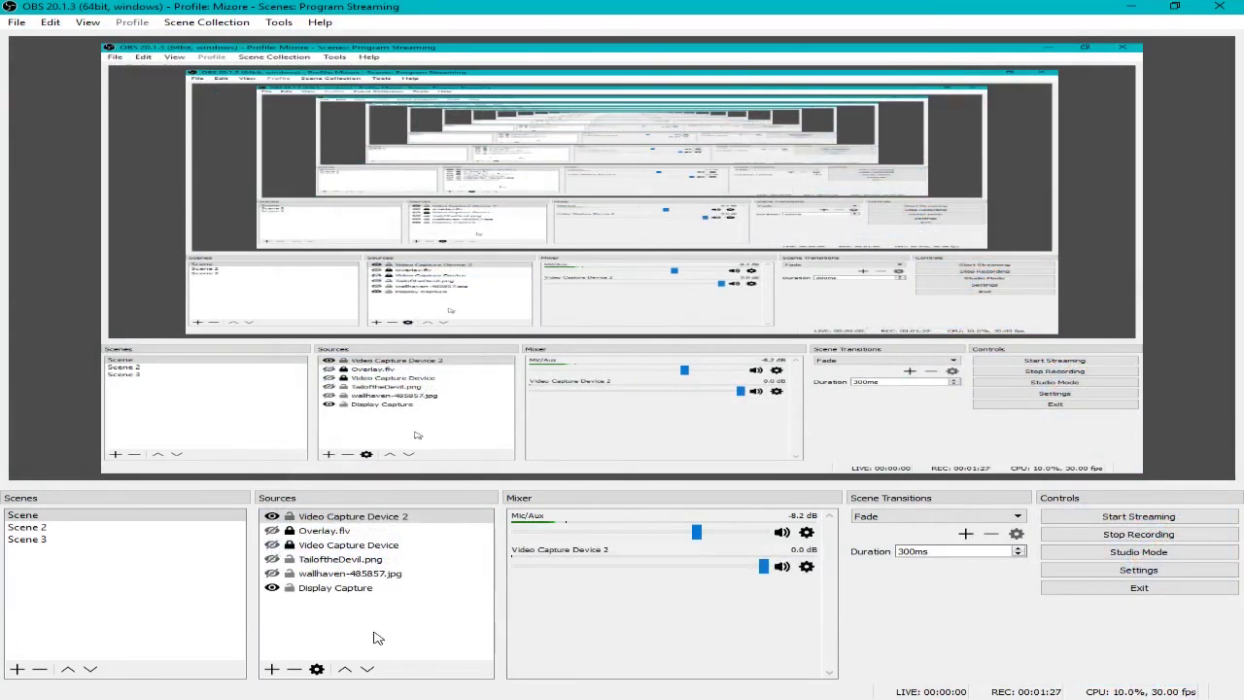
- Examine the Overlay.flv source's local file and playback options, such as Loop and Close file when inactive, without changing them
double_click(315, 537)
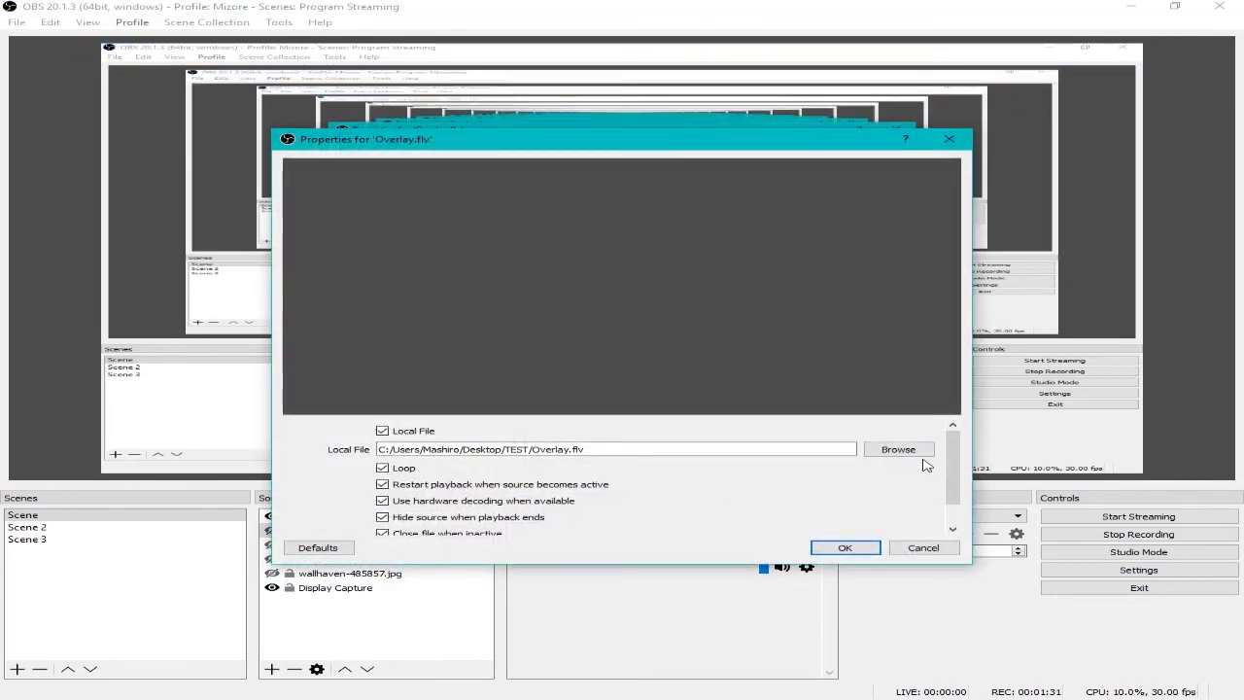
scroll(952, 465, "down", 1)
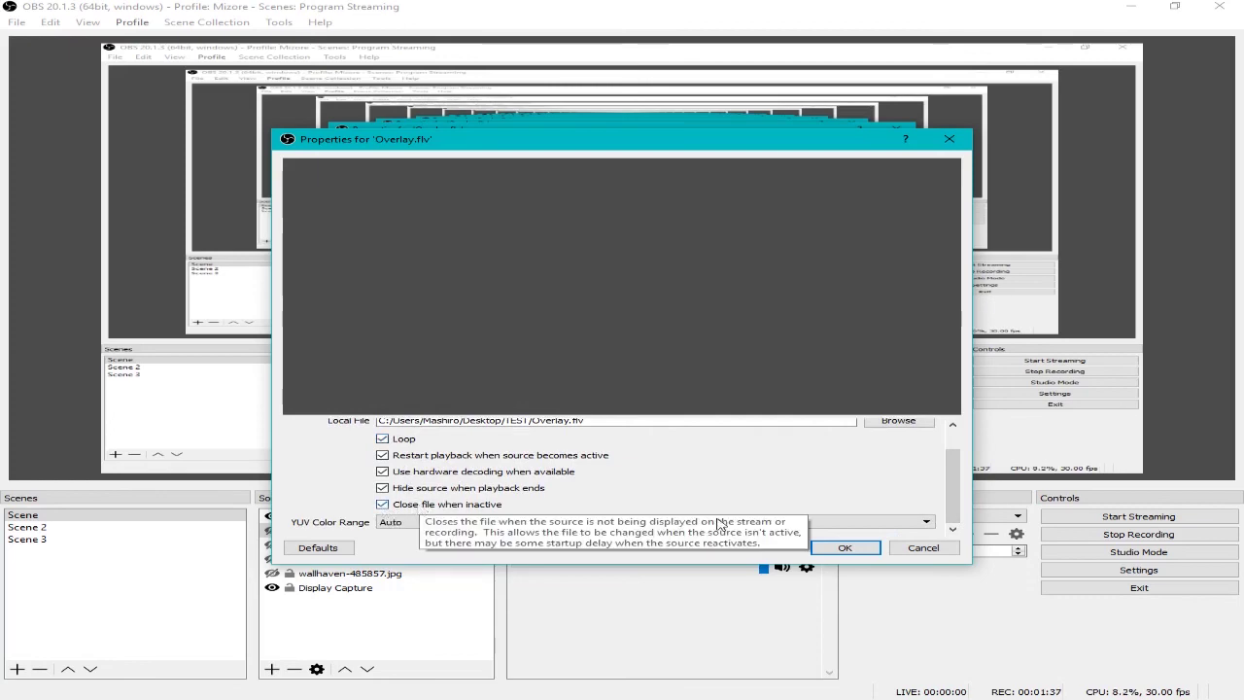
left_click(906, 547)
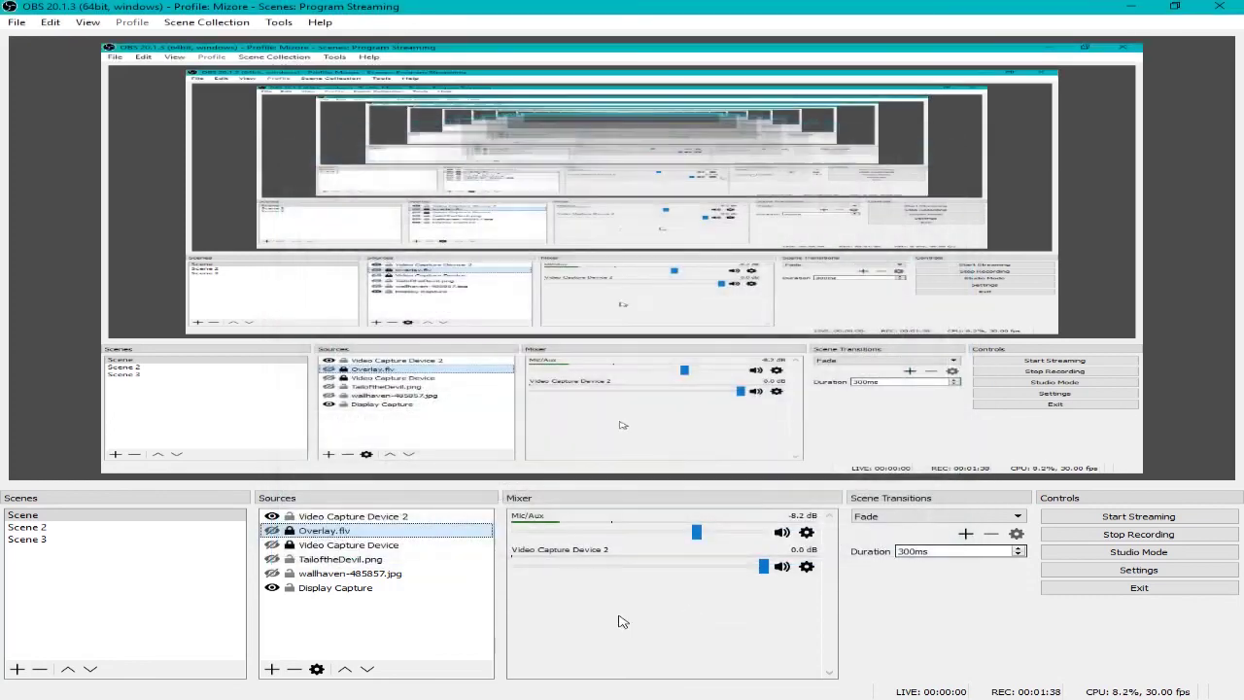
- Show the TailoftheDevil.png, Overlay.flv and Video Capture Device sources in the scene
left_click(272, 558)
left_click(272, 531)
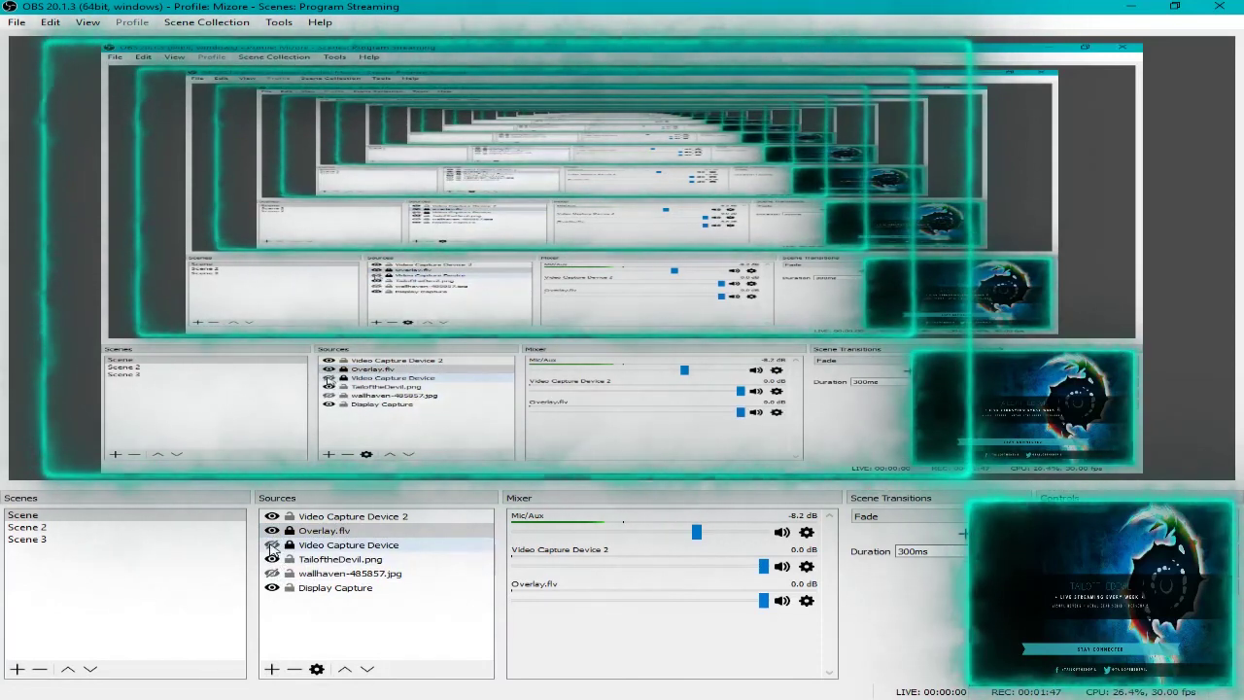
left_click(272, 545)
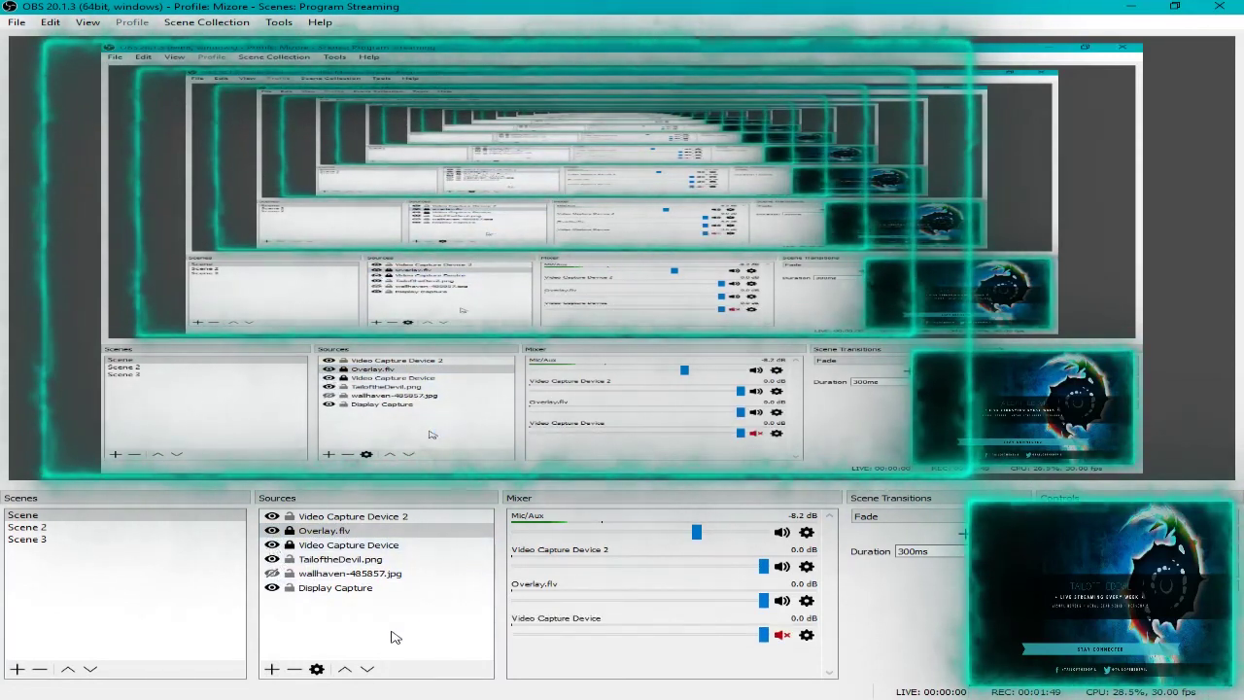